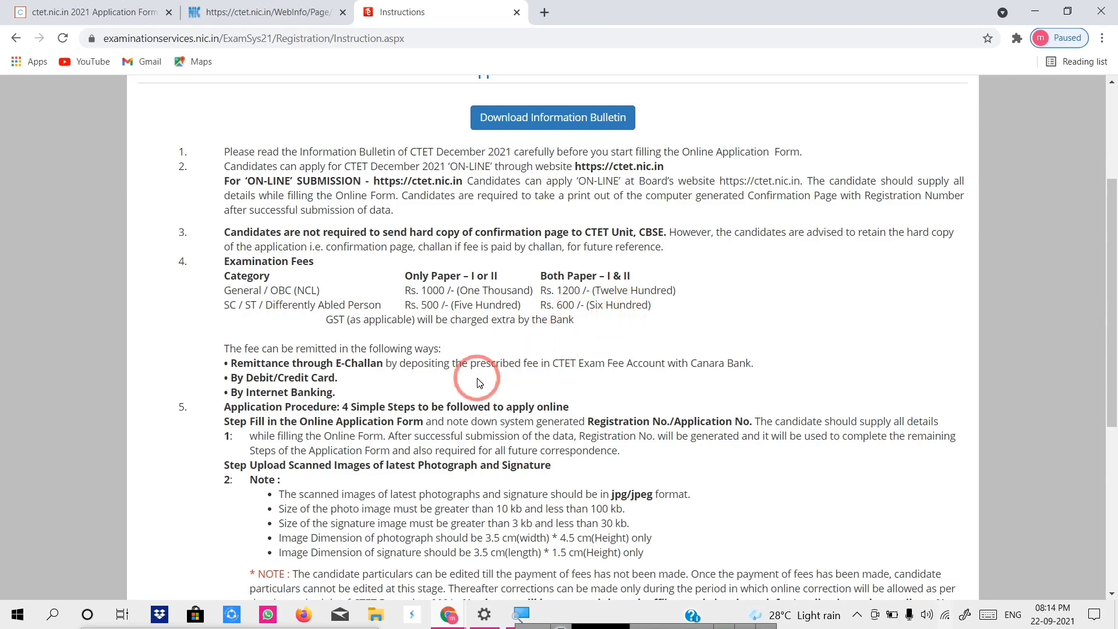
Scroll to the bottom of the instructions and tick the declaration of having read the information bulletin.
{"action": "left_click_drag", "start_coordinate": [1111, 217], "coordinate": [306, 331]}
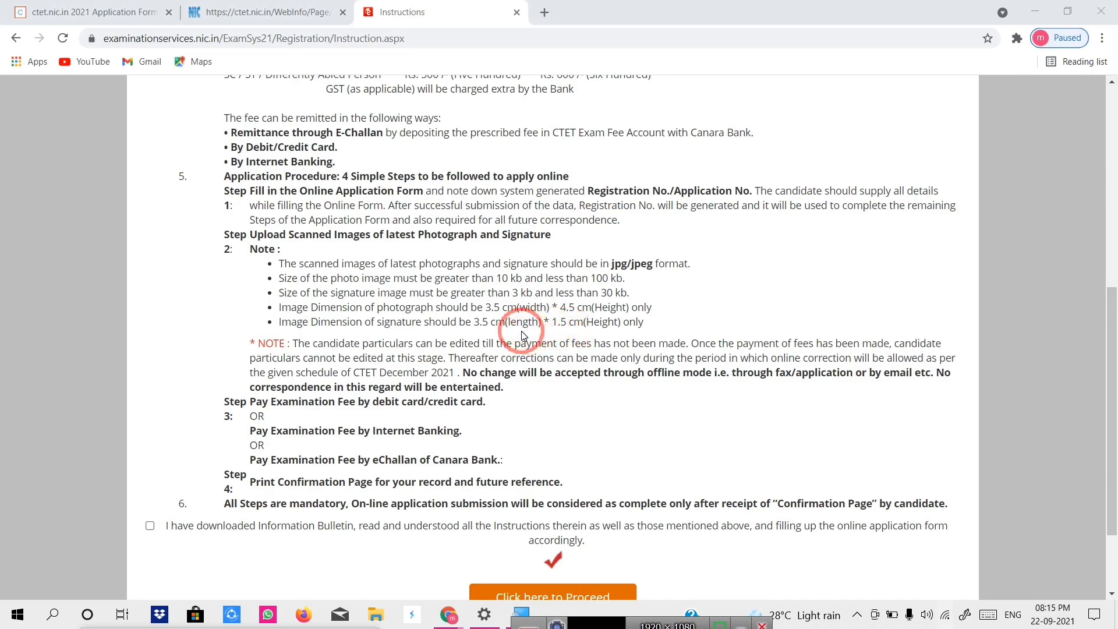
{"action": "scroll", "coordinate": [524, 407], "scroll_direction": "down", "scroll_amount": 2}
{"action": "left_click", "coordinate": [149, 415]}
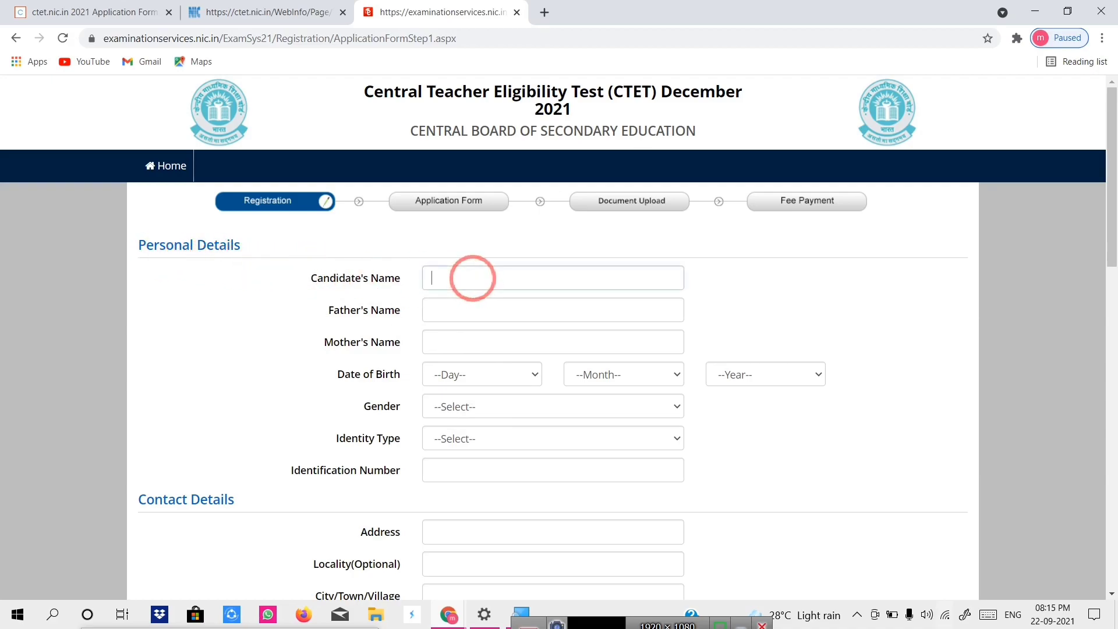
Fill in the candidate's, father's and mother's names.
{"action": "key", "text": "ctrl+v"}
{"action": "left_click", "coordinate": [473, 305]}
{"action": "key", "text": "ctrl+v"}
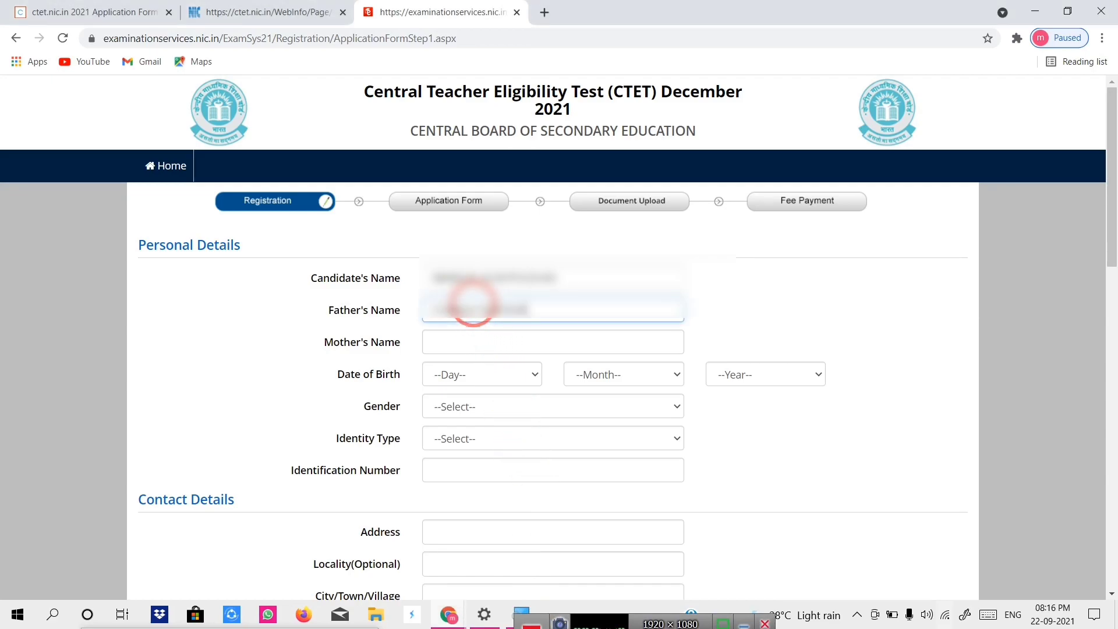
{"action": "left_click", "coordinate": [445, 339]}
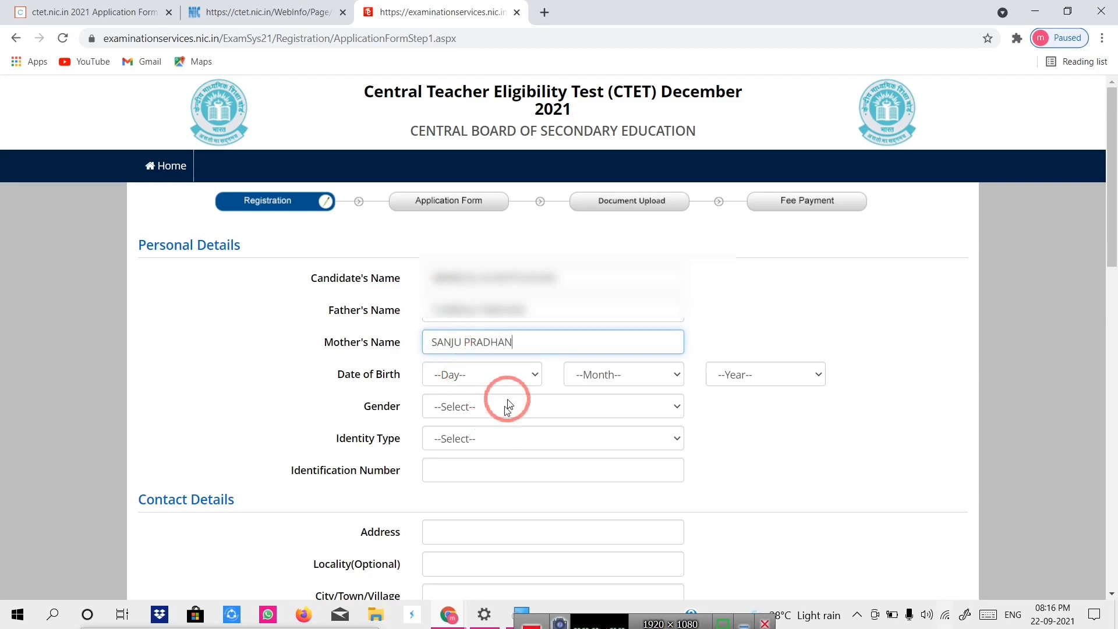
{"action": "left_click", "coordinate": [536, 377]}
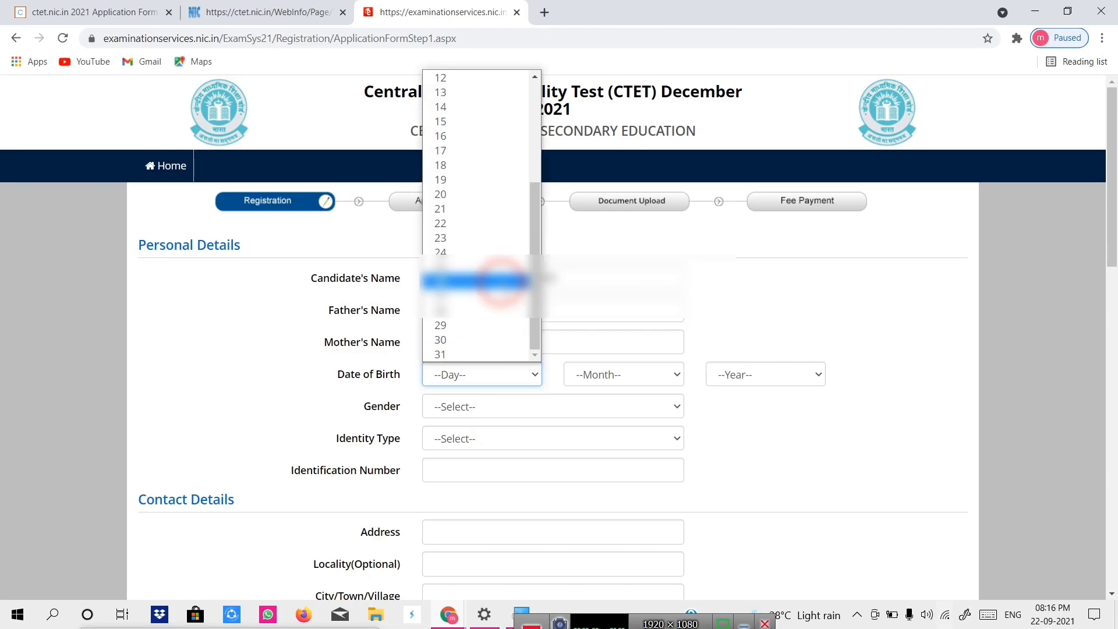
{"action": "left_click", "coordinate": [510, 220]}
{"action": "left_click", "coordinate": [655, 376]}
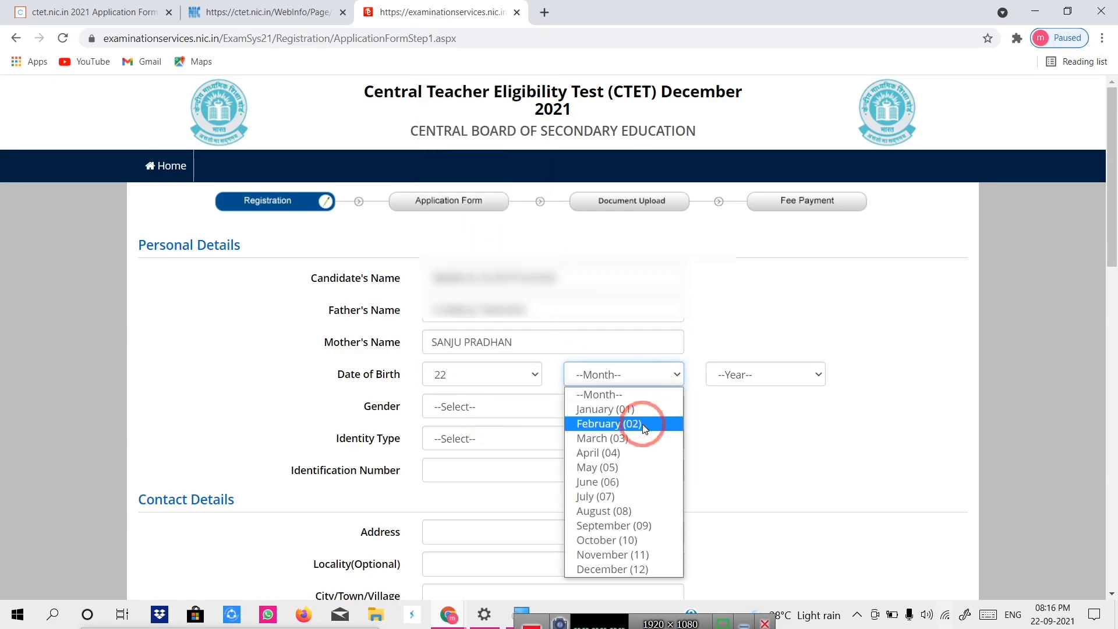
{"action": "left_click", "coordinate": [599, 467]}
{"action": "left_click", "coordinate": [760, 379]}
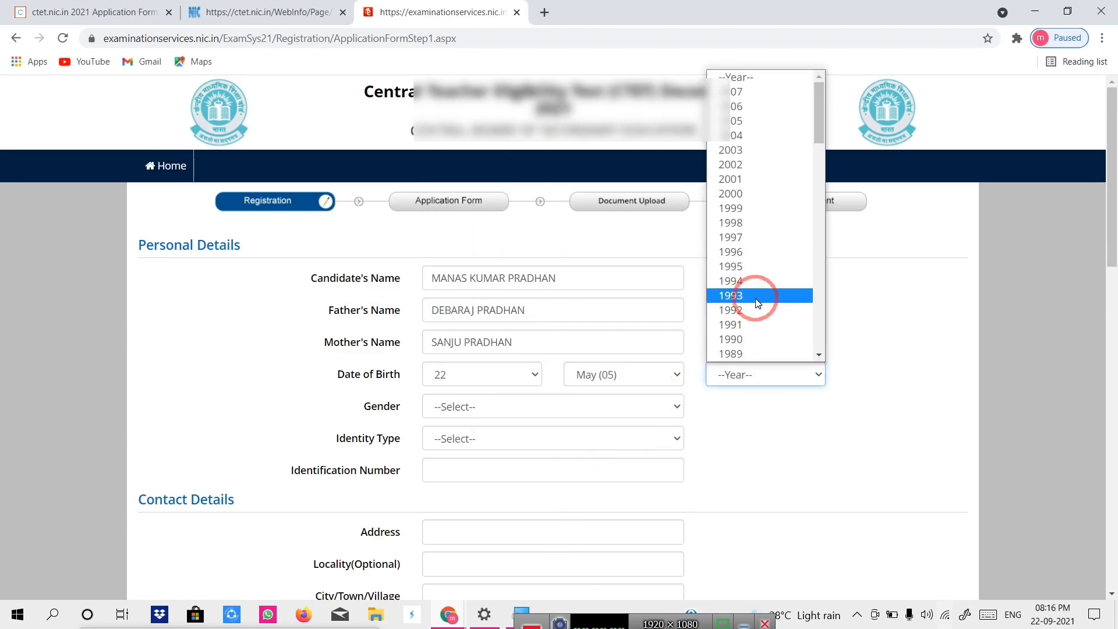
{"action": "left_click", "coordinate": [757, 310]}
Set gender to Male and identity type to other valid government identity, and enter the ID number.
{"action": "scroll", "coordinate": [650, 298], "scroll_direction": "down", "scroll_amount": 3}
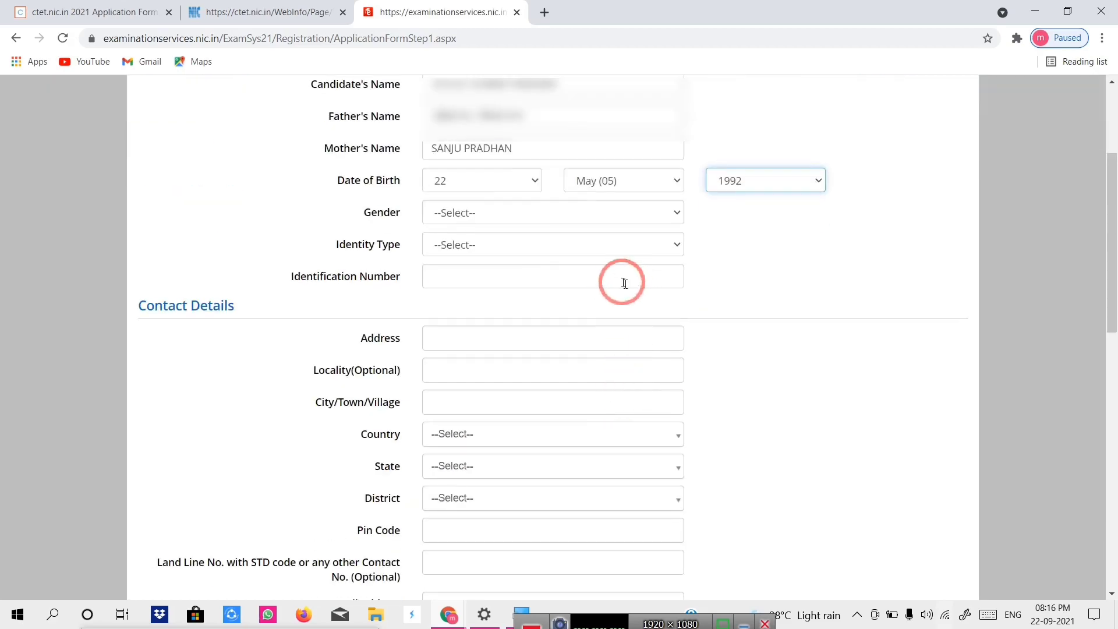
{"action": "left_click", "coordinate": [608, 218]}
{"action": "left_click", "coordinate": [536, 243]}
{"action": "left_click", "coordinate": [607, 254]}
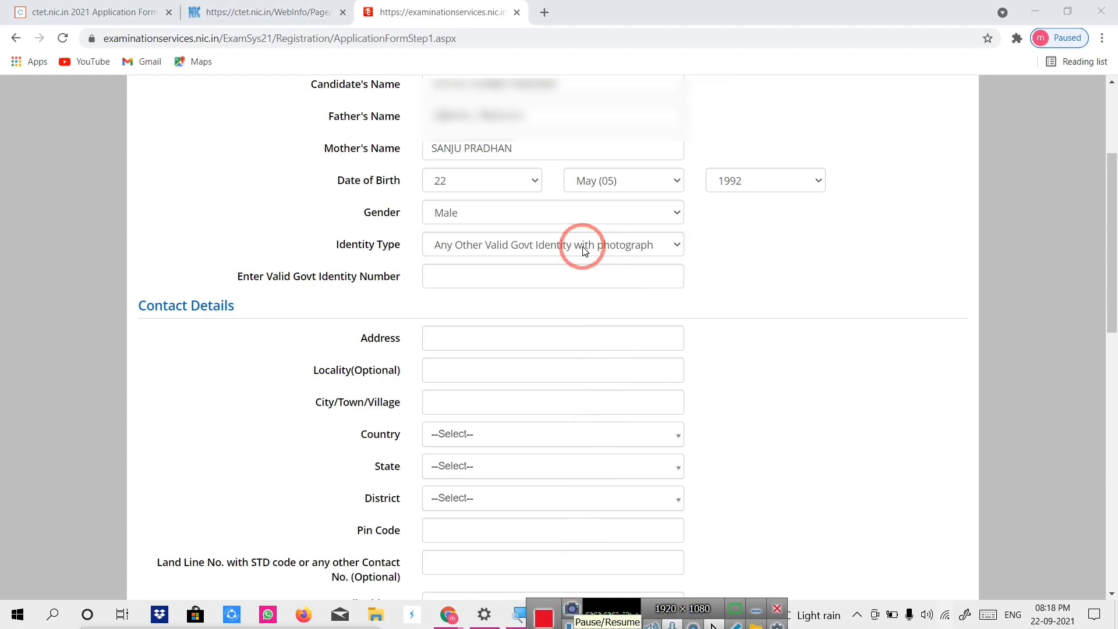
{"action": "left_click", "coordinate": [584, 251]}
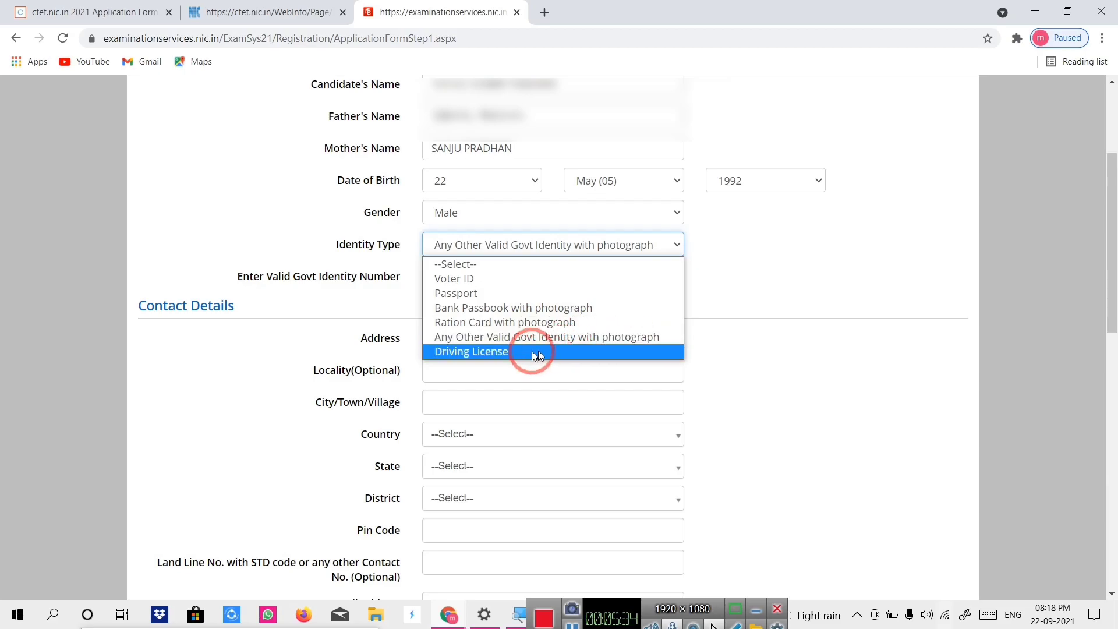
{"action": "left_click", "coordinate": [460, 340]}
{"action": "left_click", "coordinate": [453, 273]}
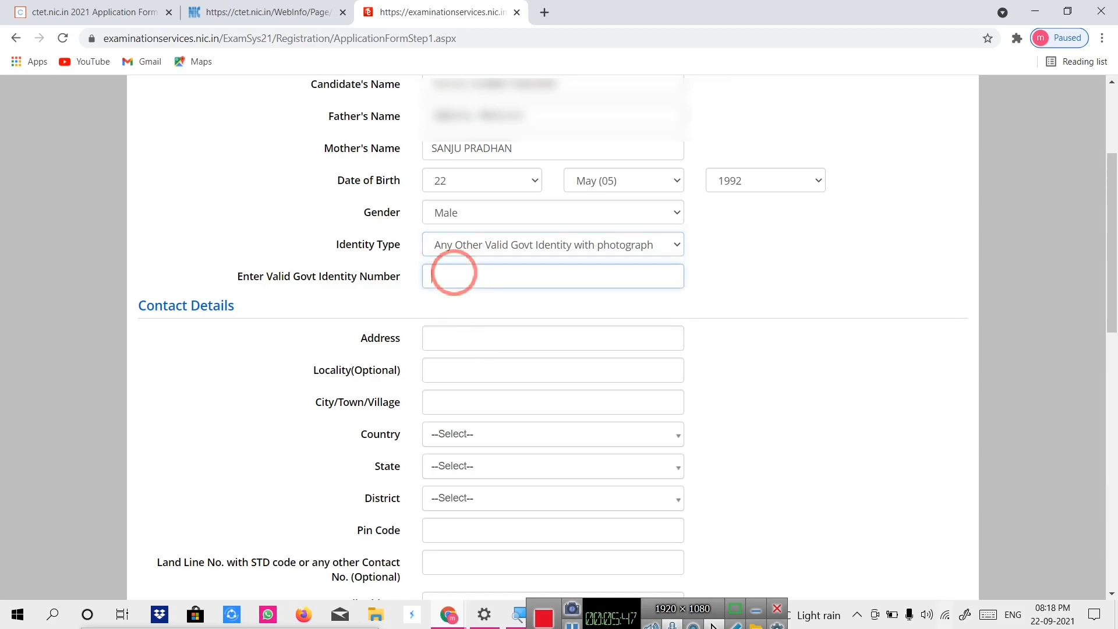
{"action": "key", "text": "ctrl+v"}
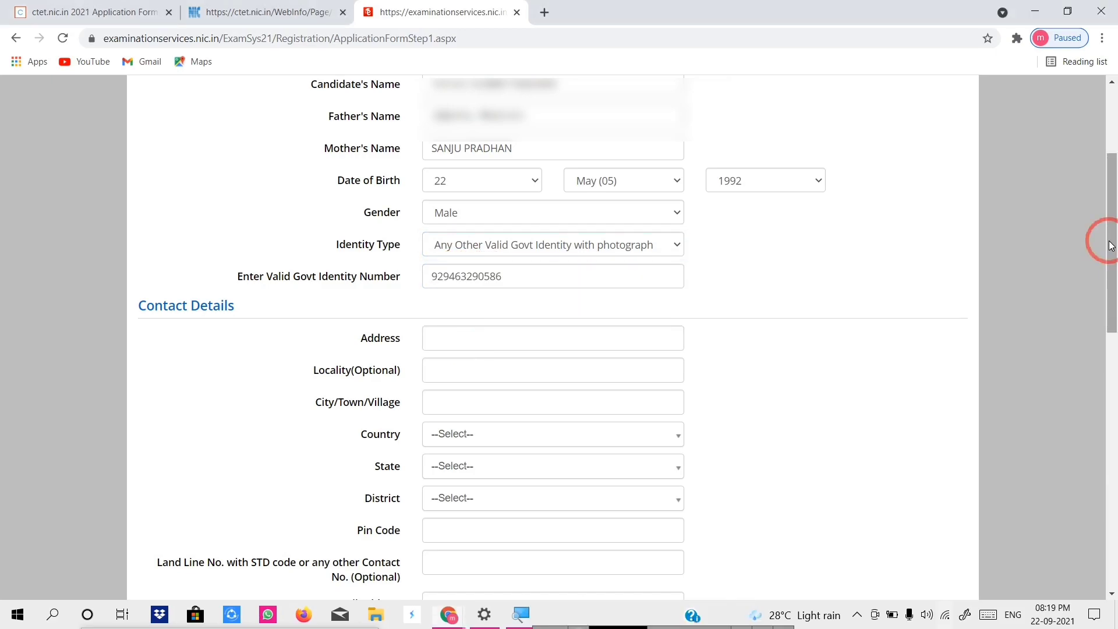
{"action": "scroll", "coordinate": [1101, 308], "scroll_direction": "down", "scroll_amount": 2}
Enter the present address and the city or village name.
{"action": "left_click_drag", "start_coordinate": [1111, 283], "coordinate": [1105, 309]}
{"action": "left_click", "coordinate": [588, 148]}
{"action": "left_click", "coordinate": [477, 128]}
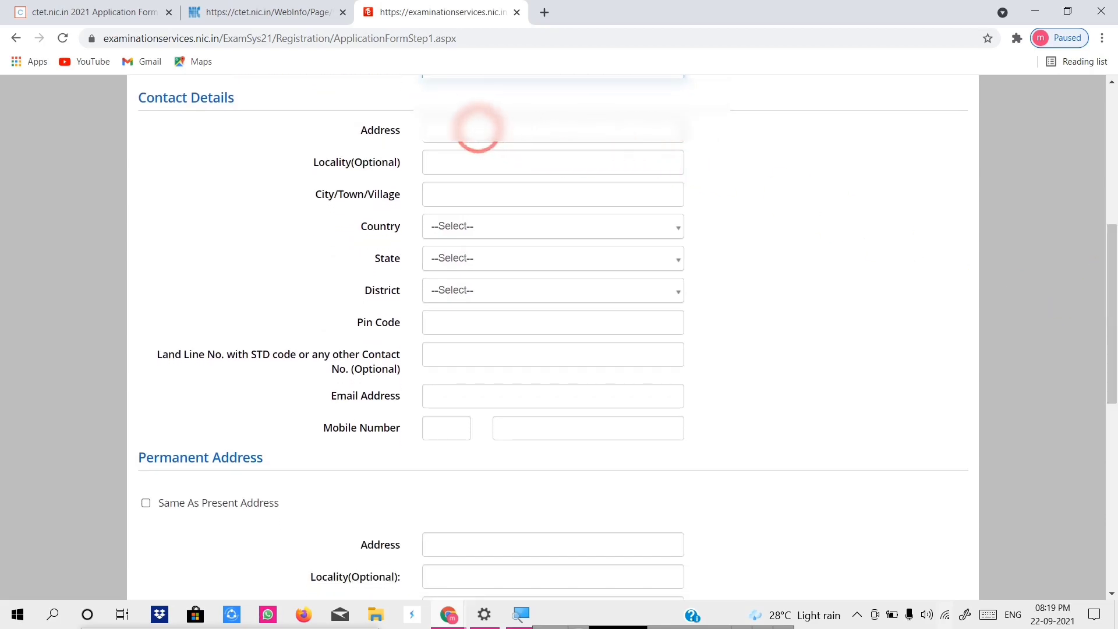
{"action": "left_click", "coordinate": [564, 415]}
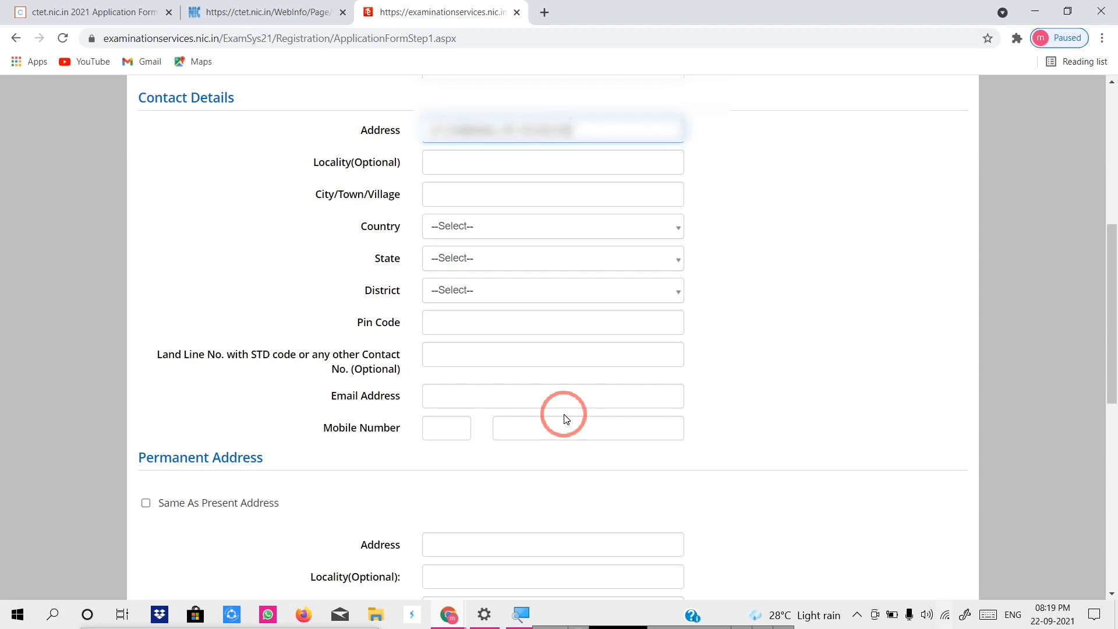
{"action": "key", "text": "Tab"}
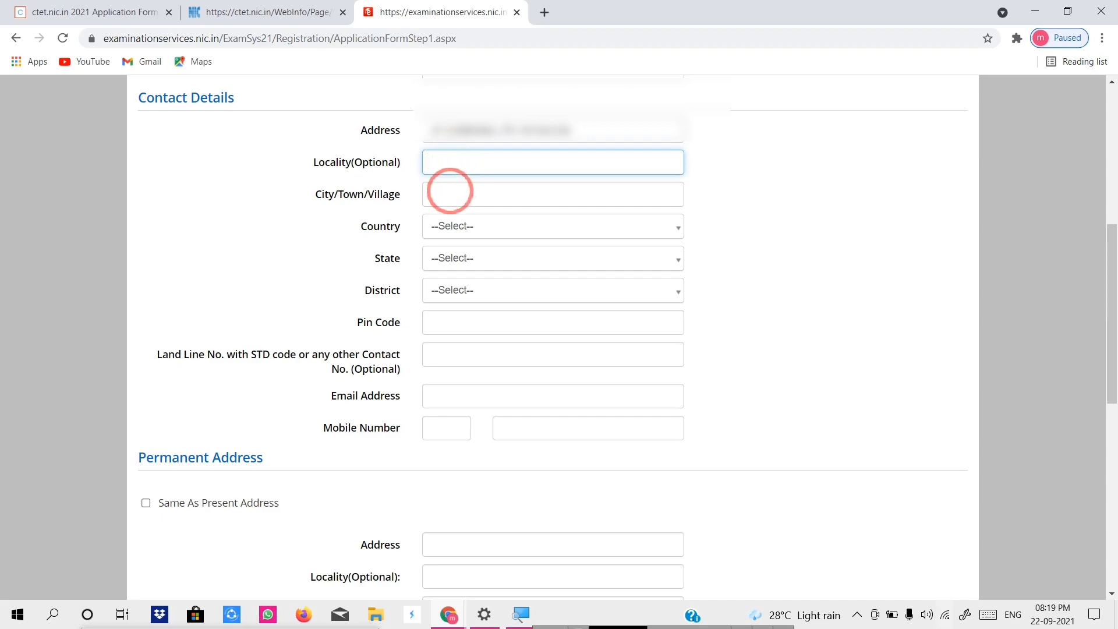
{"action": "left_click", "coordinate": [448, 193]}
{"action": "type", "text": "JOGIBAL"}
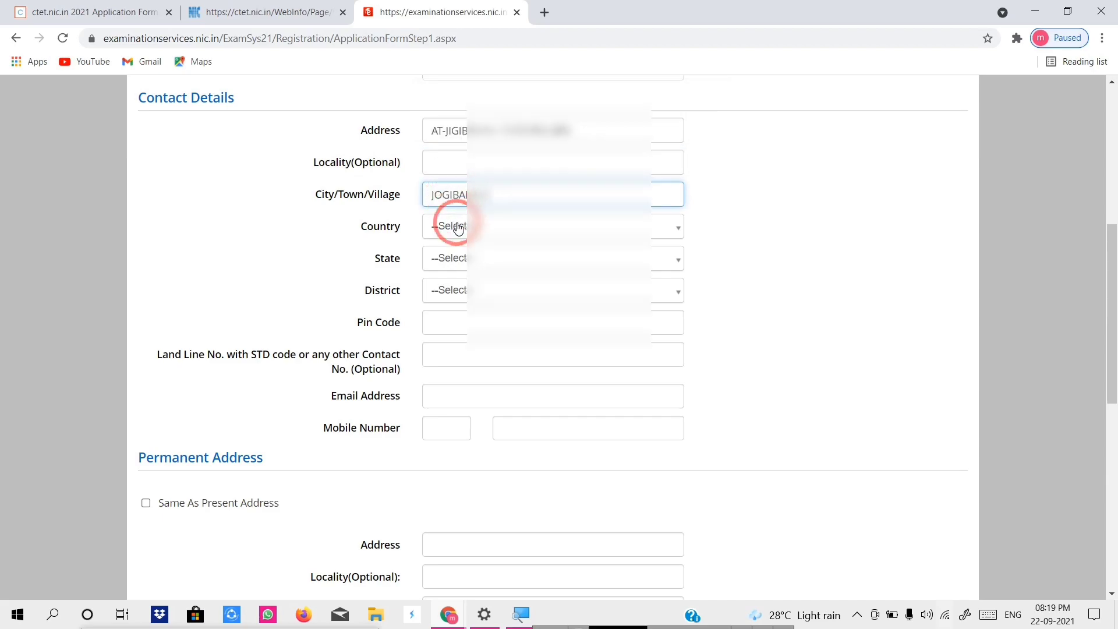
Set the country to India and choose the home state and district.
{"action": "left_click", "coordinate": [458, 232]}
{"action": "left_click", "coordinate": [460, 291]}
{"action": "left_click", "coordinate": [517, 259]}
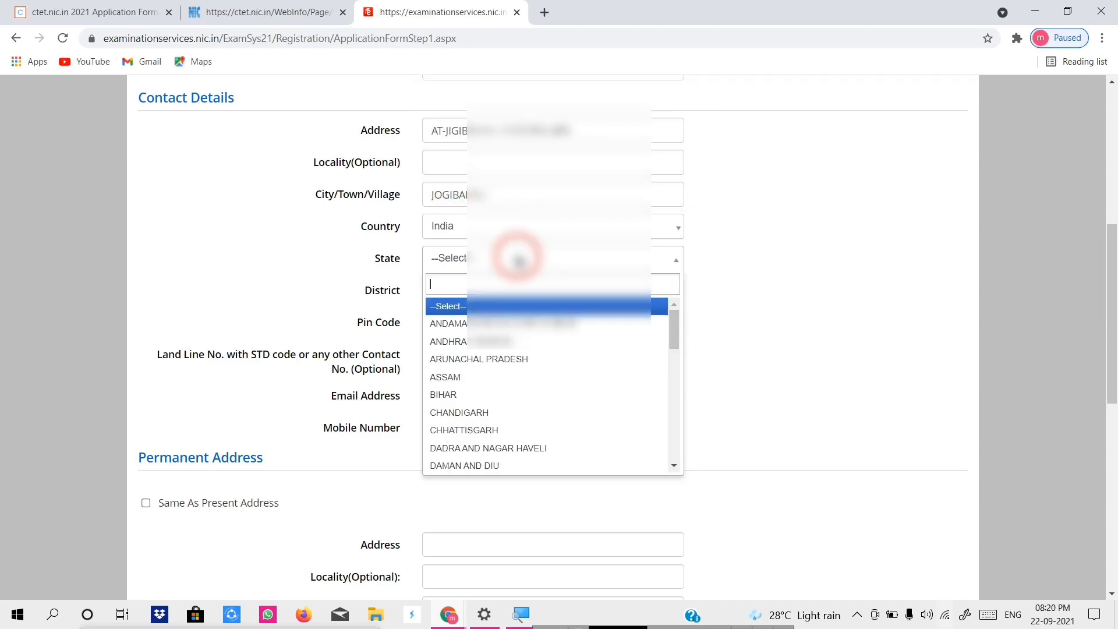
{"action": "type", "text": "O"}
{"action": "left_click", "coordinate": [490, 360]}
{"action": "left_click", "coordinate": [504, 292]}
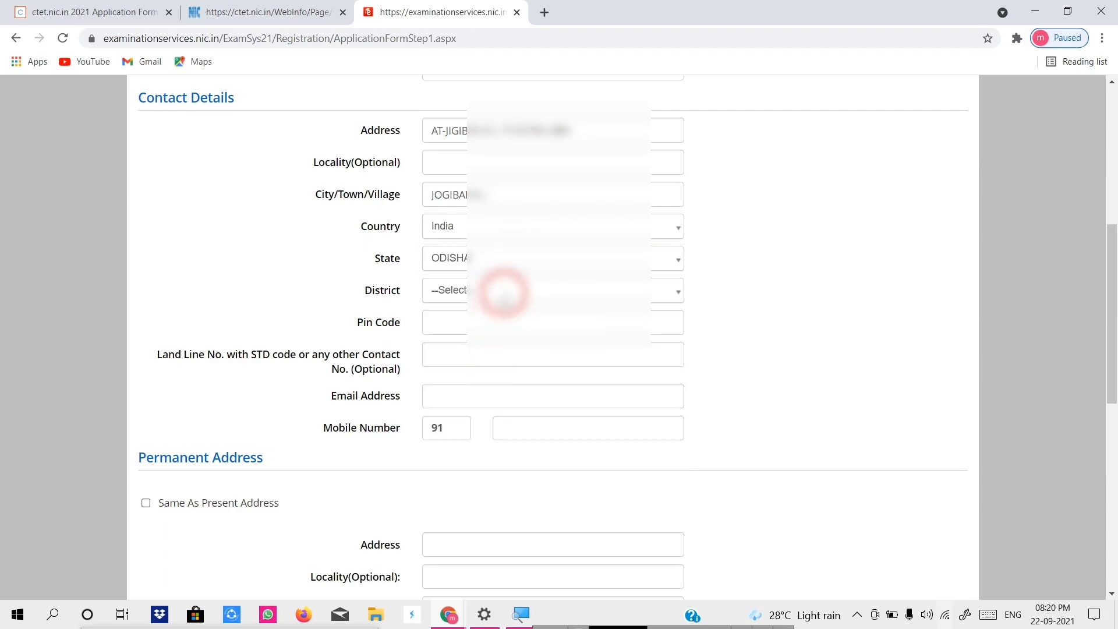
{"action": "left_click", "coordinate": [451, 462]}
Fill in the pin code and the contact e-mail address.
{"action": "left_click", "coordinate": [458, 318]}
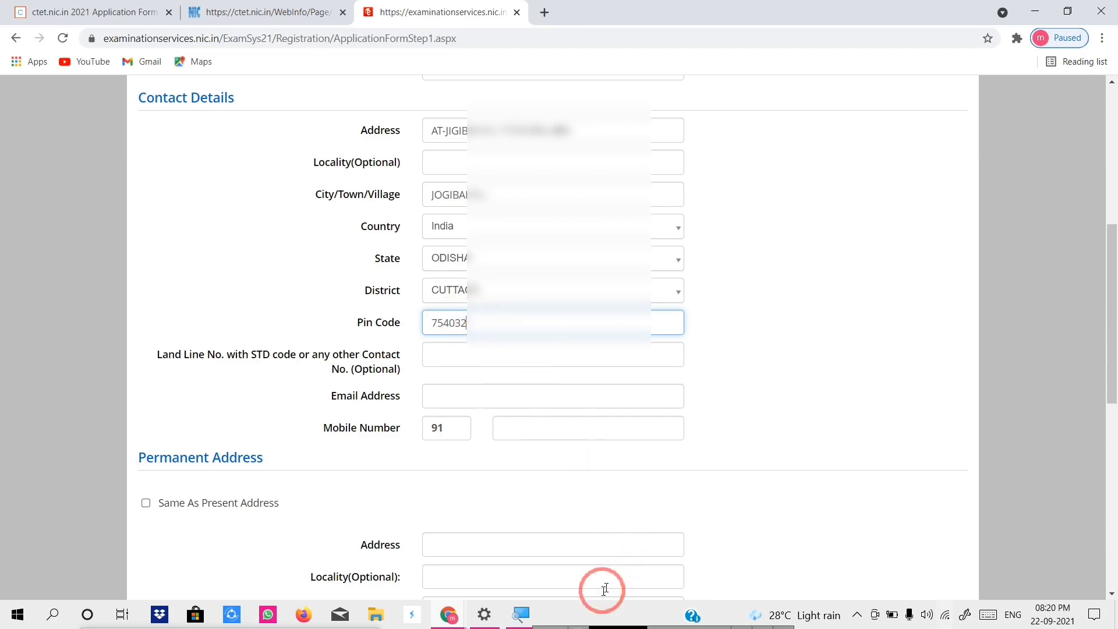
{"action": "left_click", "coordinate": [554, 609]}
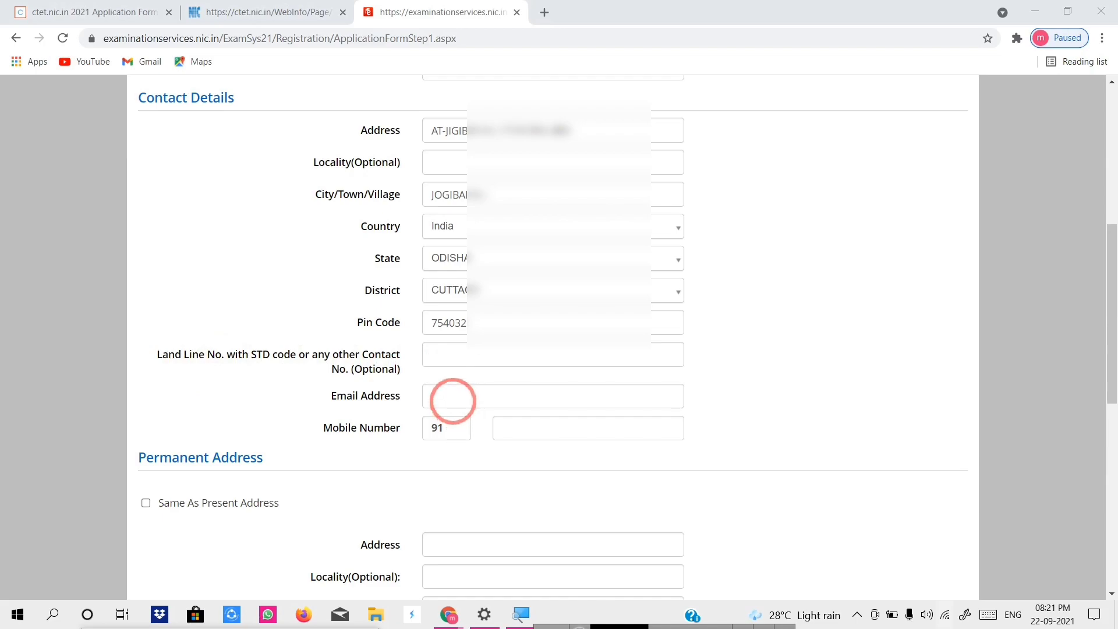
{"action": "left_click", "coordinate": [453, 400]}
{"action": "left_click", "coordinate": [524, 437]}
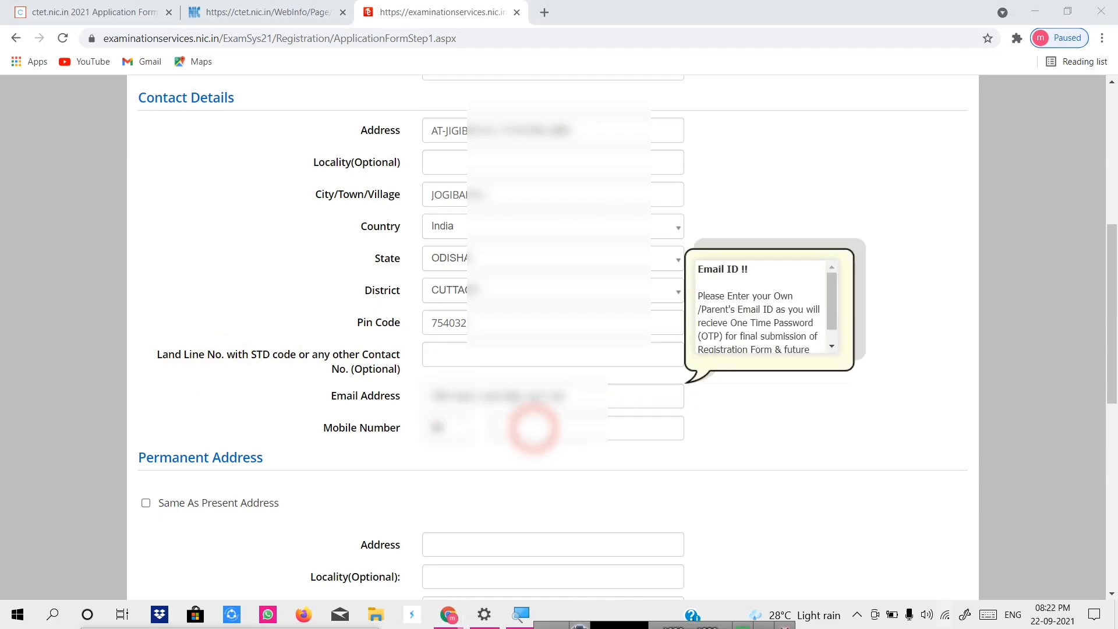
{"action": "left_click", "coordinate": [531, 427]}
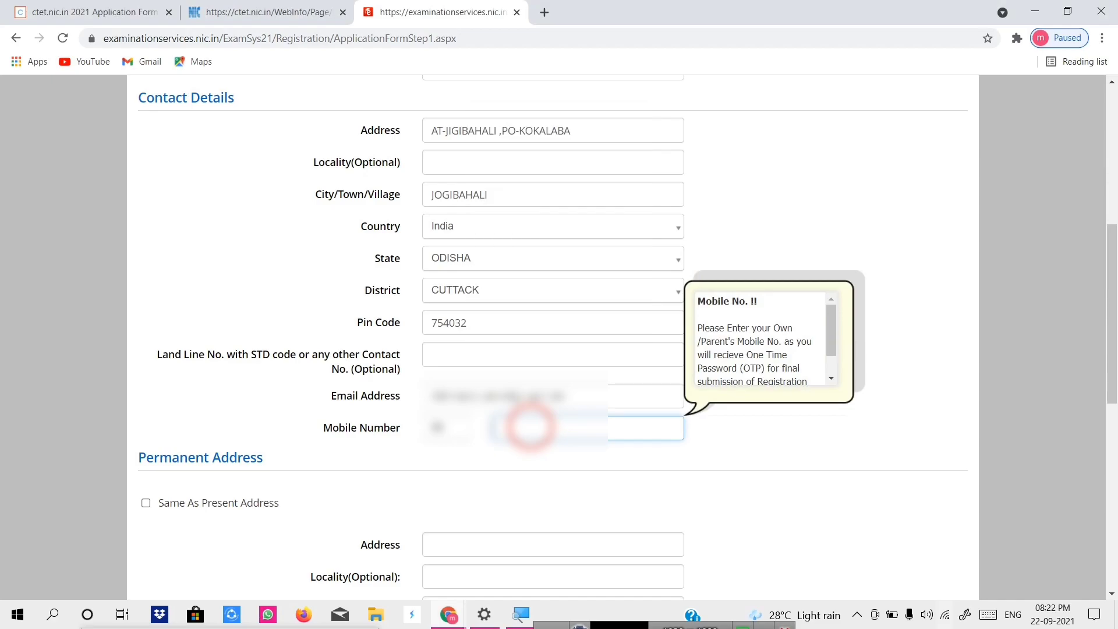
{"action": "scroll", "coordinate": [465, 349], "scroll_direction": "down", "scroll_amount": 3}
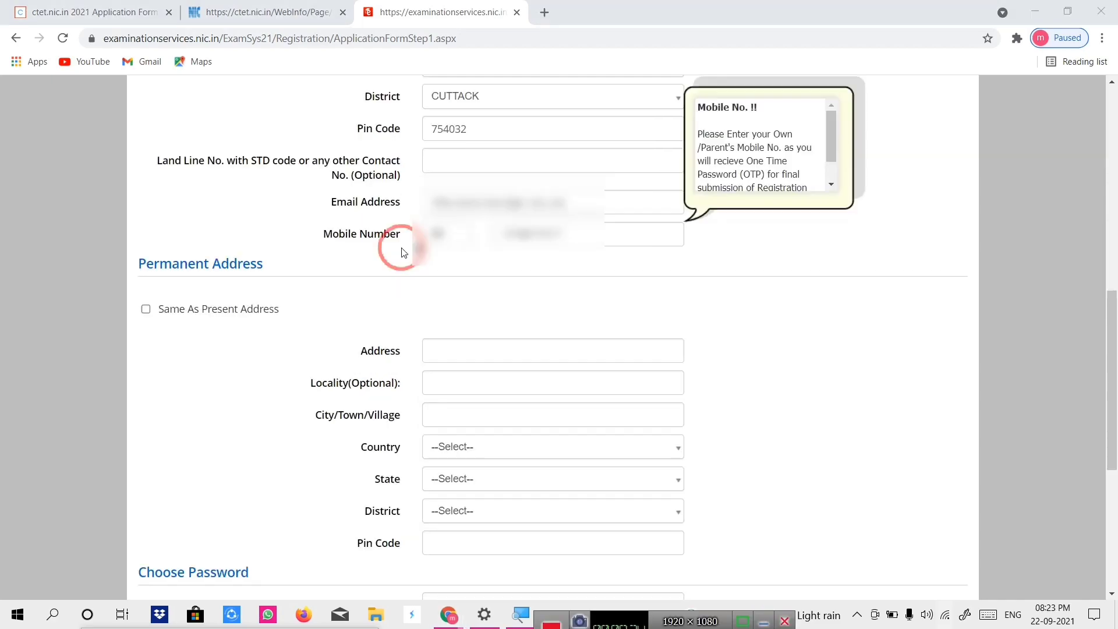
Reuse the present address as permanent address and set and confirm the account password.
{"action": "left_click", "coordinate": [146, 310]}
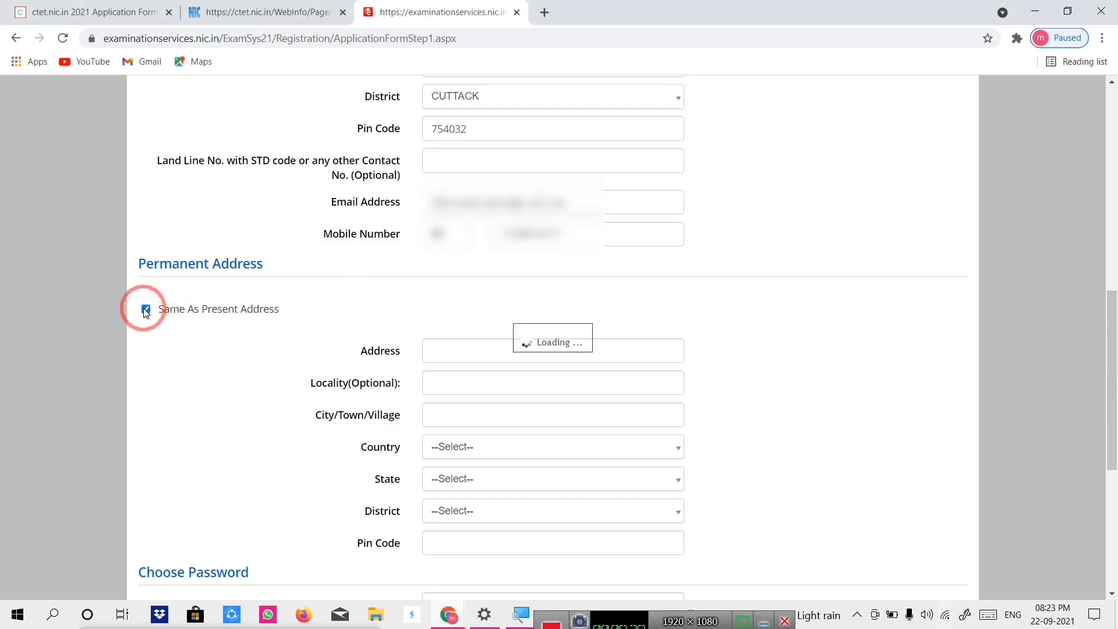
{"action": "scroll", "coordinate": [512, 338], "scroll_direction": "down", "scroll_amount": 2}
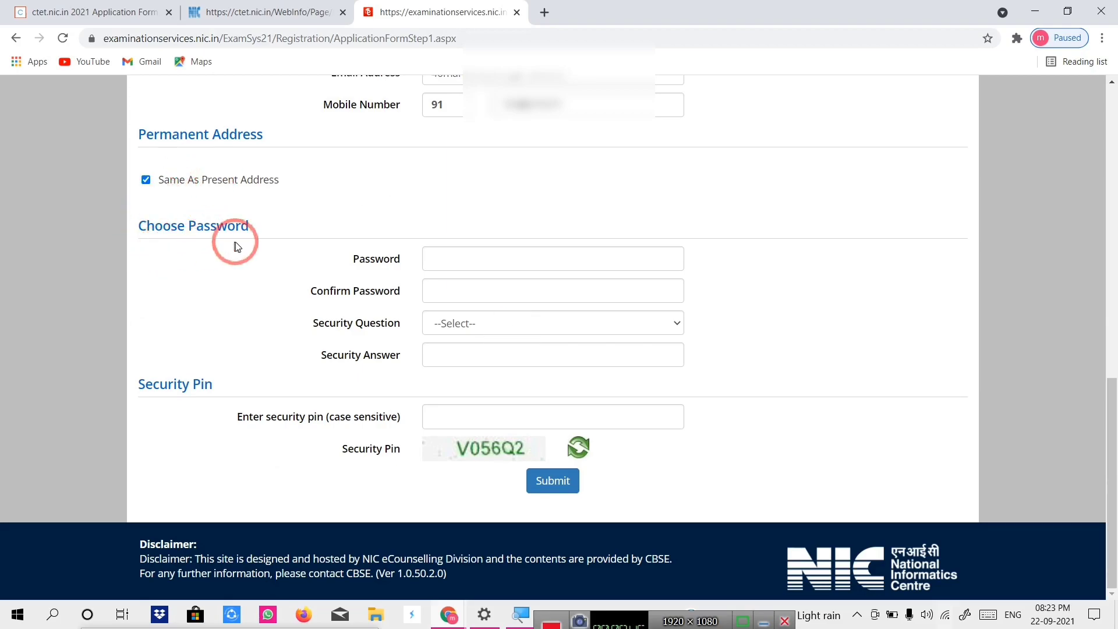
{"action": "left_click", "coordinate": [468, 254]}
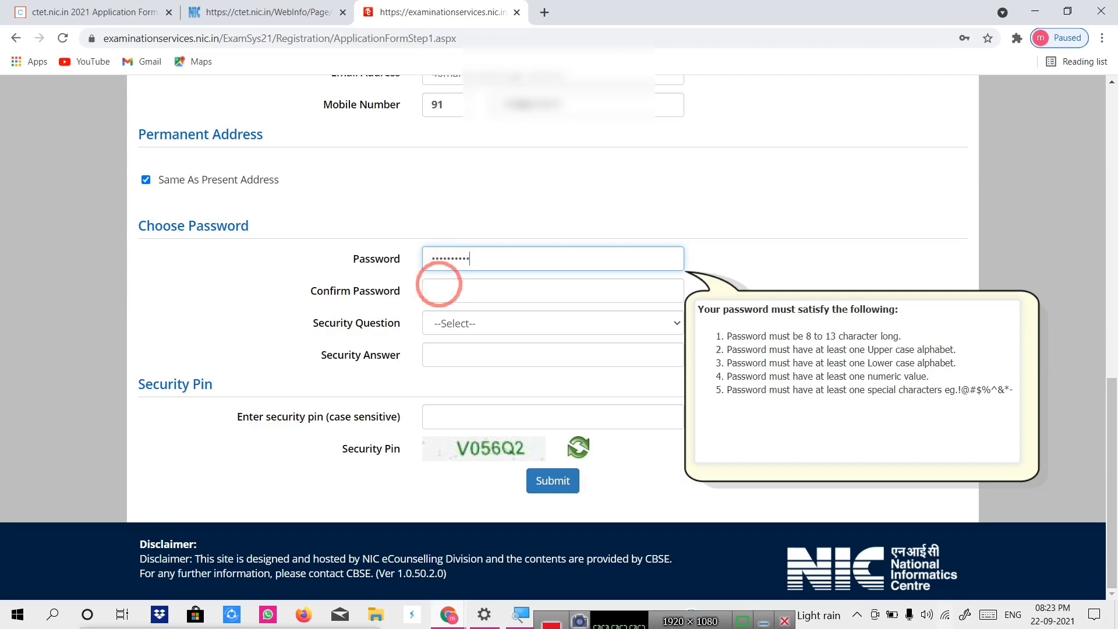
{"action": "left_click", "coordinate": [446, 289]}
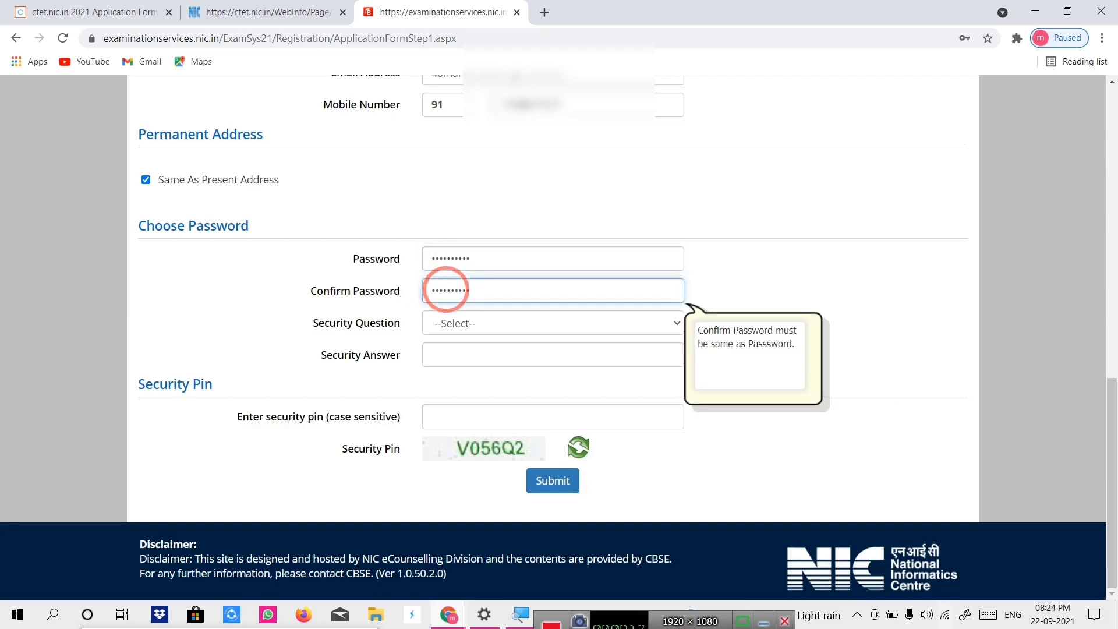
Choose the first-school security question, enter its answer and the security pin, and submit.
{"action": "left_click", "coordinate": [480, 324]}
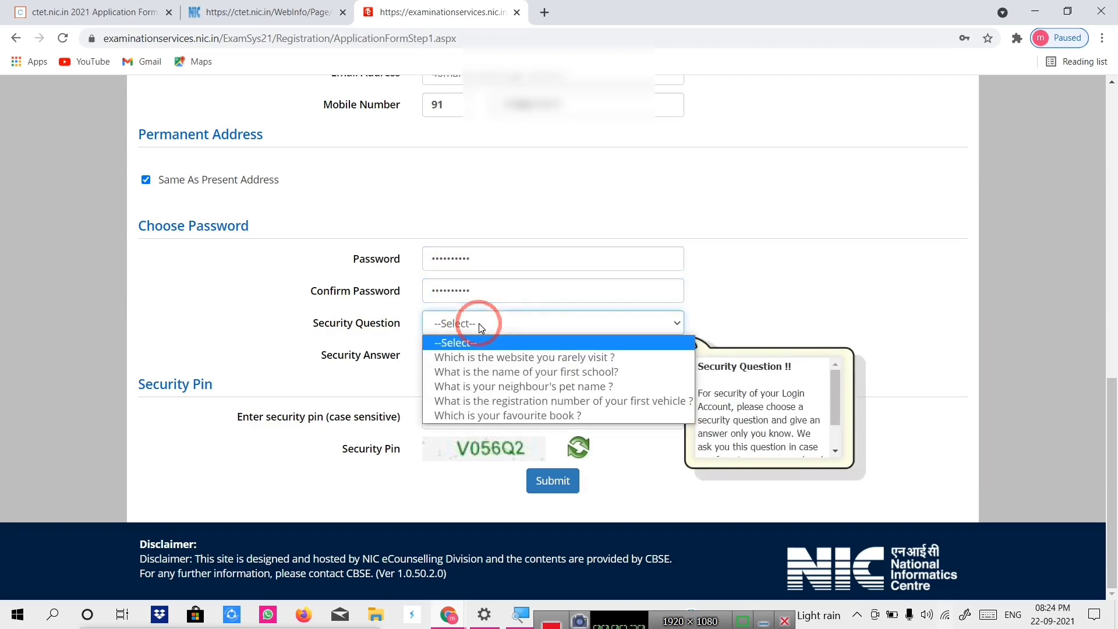
{"action": "left_click", "coordinate": [539, 375]}
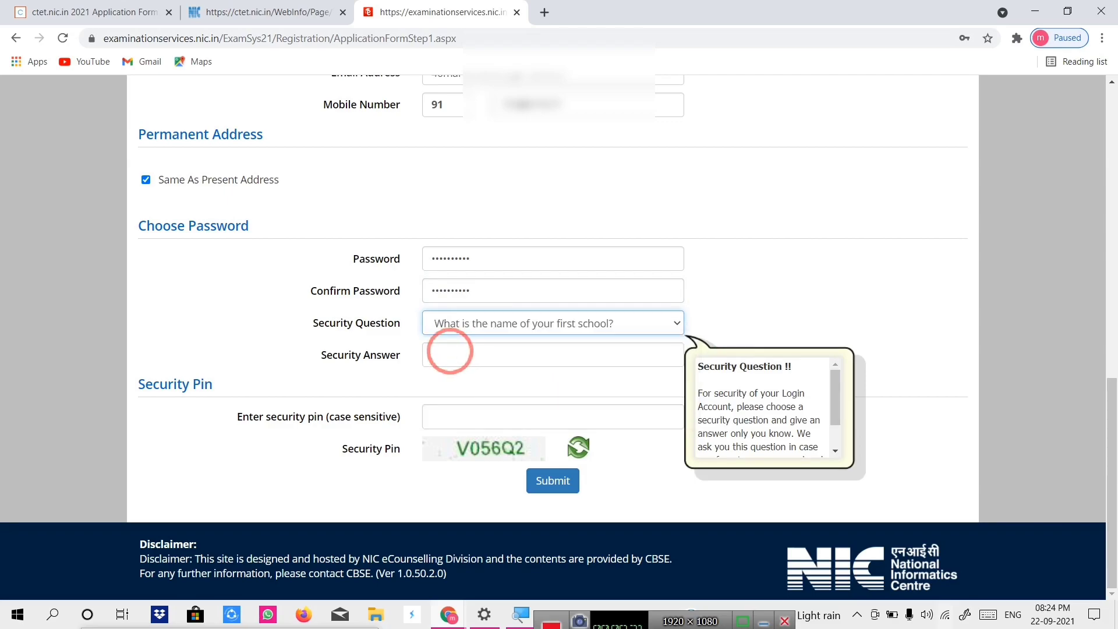
{"action": "left_click", "coordinate": [448, 353]}
{"action": "key", "text": "ctrl+v"}
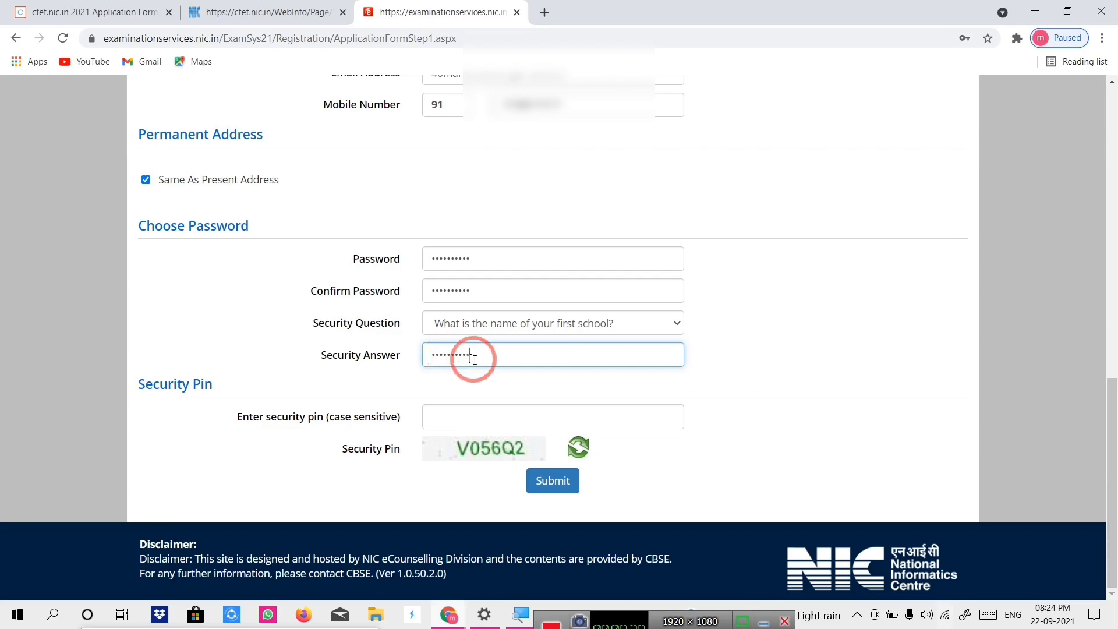
{"action": "left_click", "coordinate": [476, 416]}
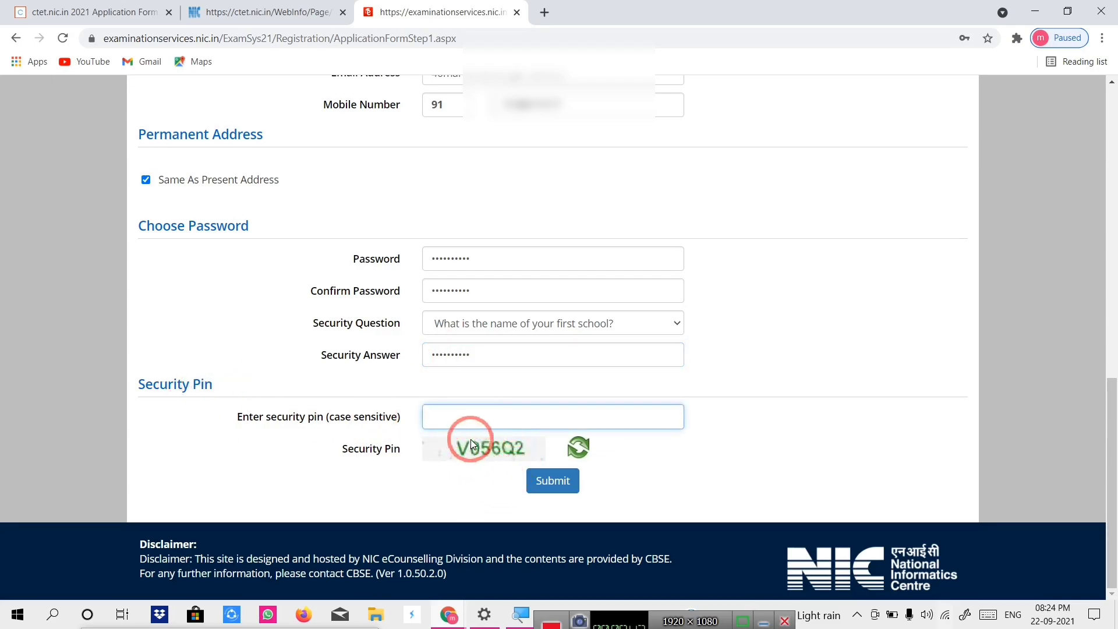
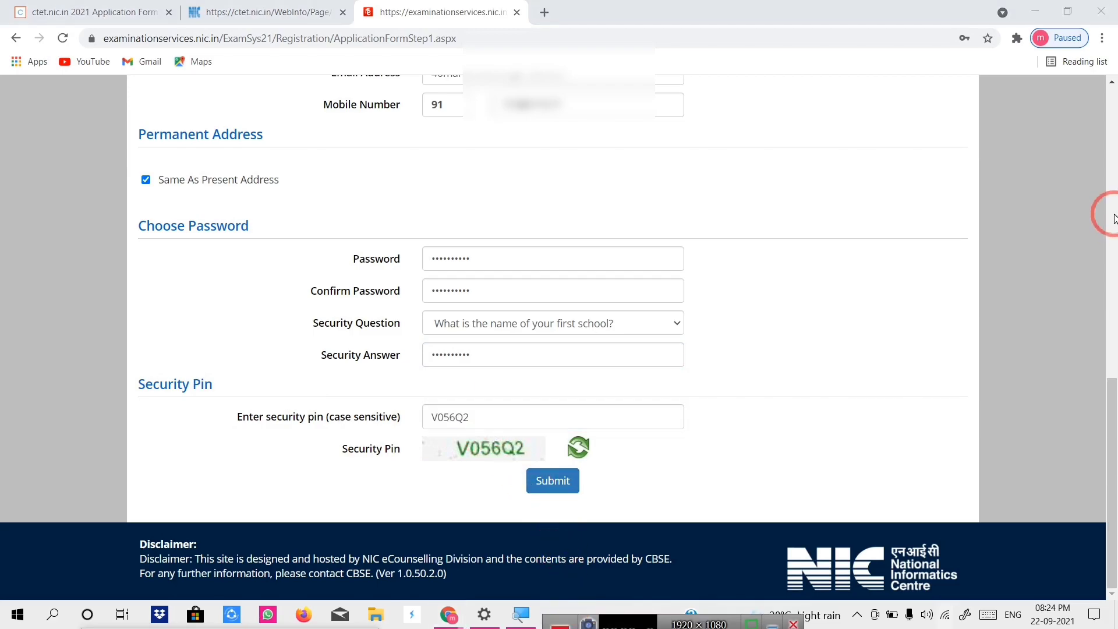
{"action": "left_click", "coordinate": [1113, 218]}
{"action": "left_click_drag", "start_coordinate": [1114, 216], "coordinate": [1101, 400]}
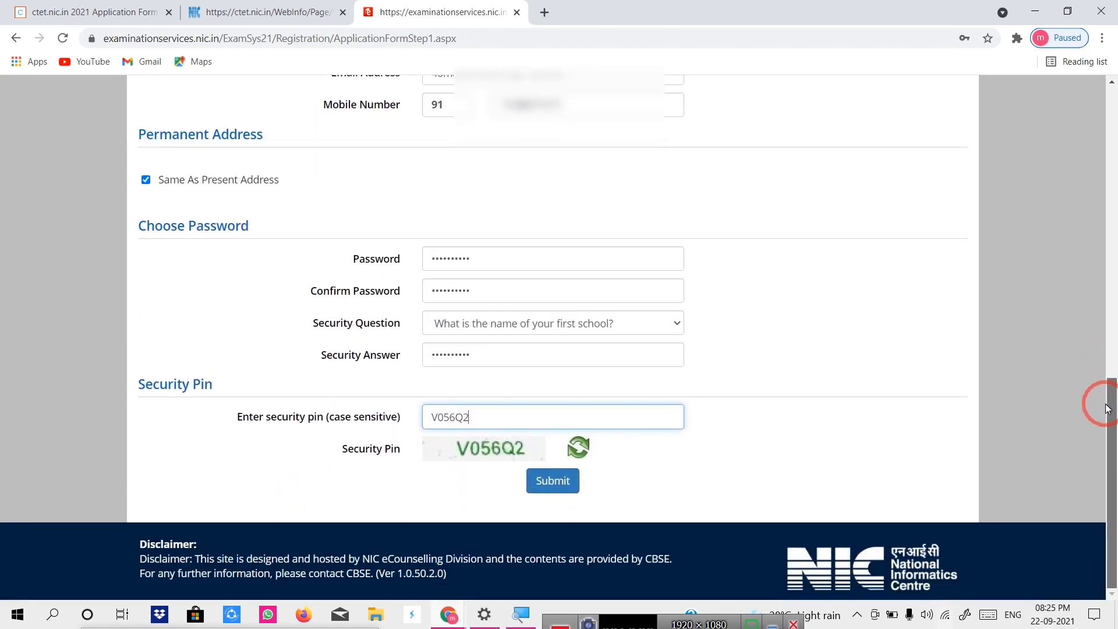
{"action": "left_click", "coordinate": [542, 482]}
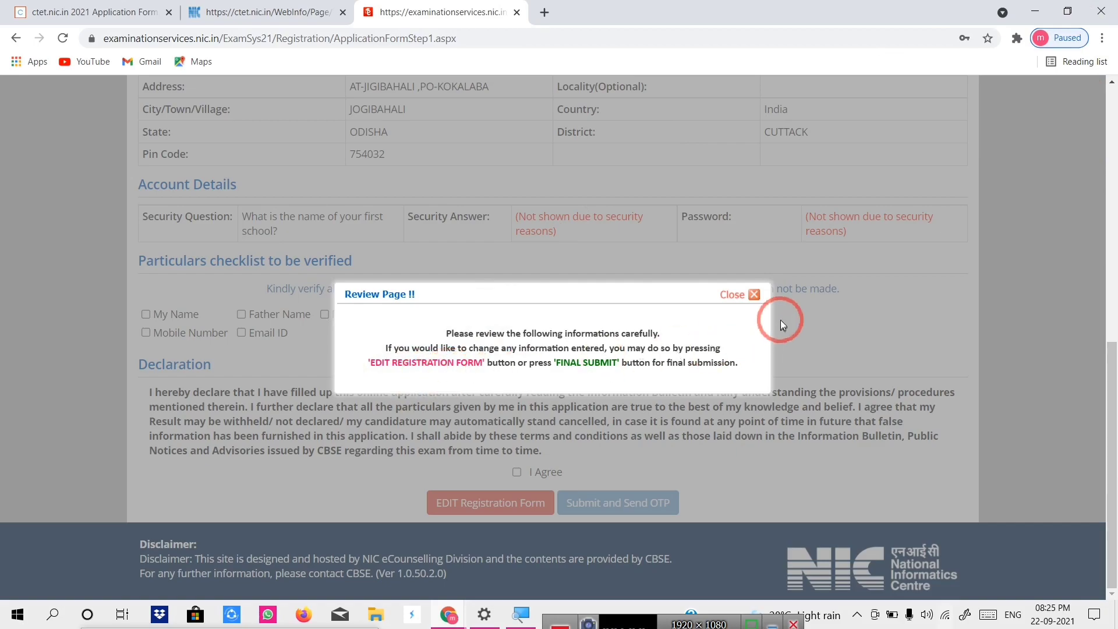
Mark name, mother's name, date of birth, gender, address, mobile and e-mail as verified.
{"action": "left_click", "coordinate": [755, 294]}
{"action": "left_click_drag", "start_coordinate": [1111, 492], "coordinate": [1087, 474]}
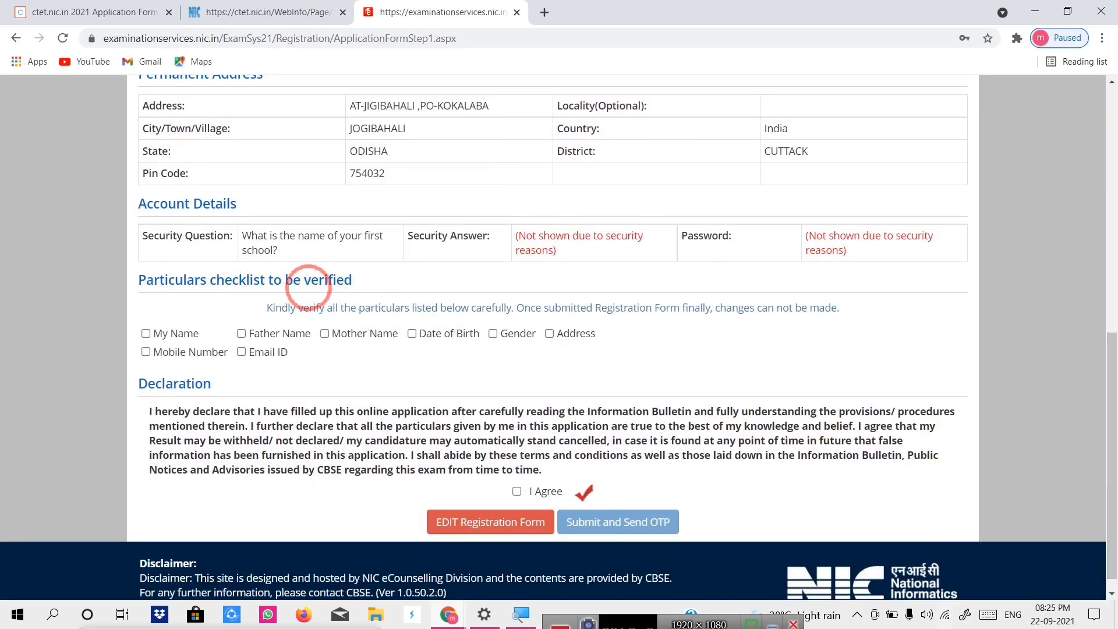
{"action": "left_click", "coordinate": [145, 335]}
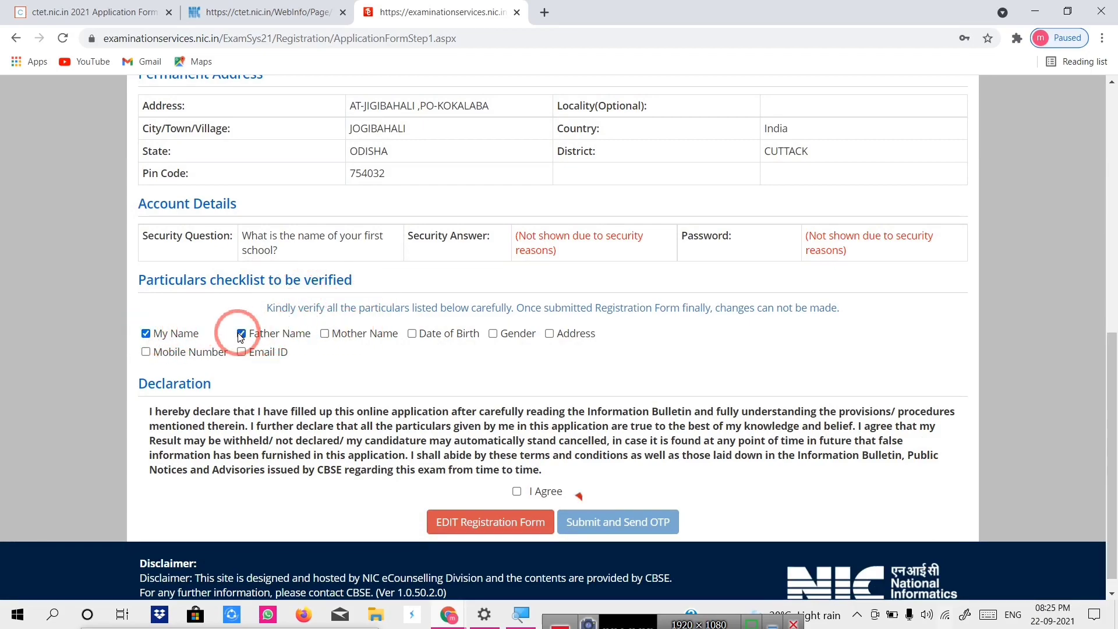
{"action": "left_click", "coordinate": [324, 334]}
{"action": "left_click", "coordinate": [412, 335]}
{"action": "left_click", "coordinate": [493, 334]}
{"action": "left_click", "coordinate": [549, 334]}
{"action": "left_click", "coordinate": [145, 352]}
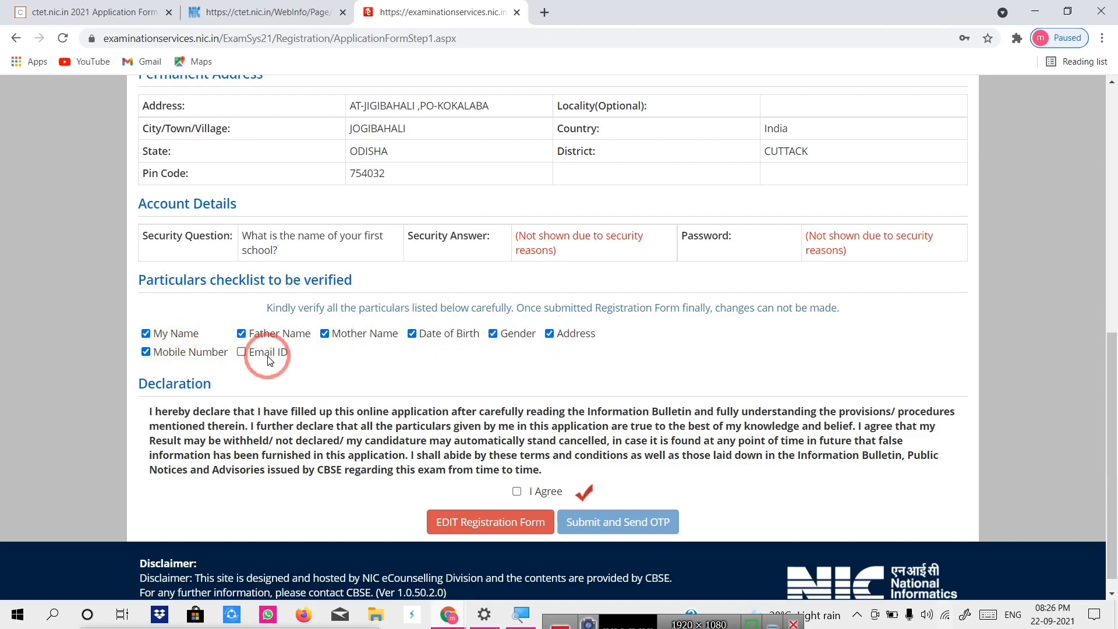
{"action": "left_click", "coordinate": [241, 352]}
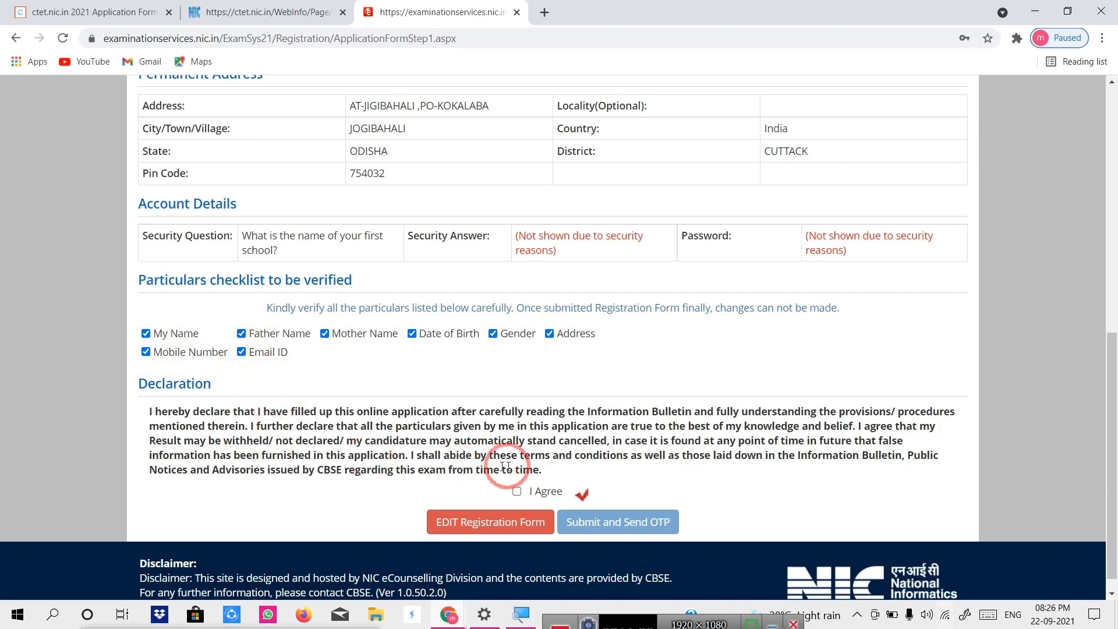
Agree to the declaration and confirm submitting the form to receive OTPs.
{"action": "left_click", "coordinate": [516, 492]}
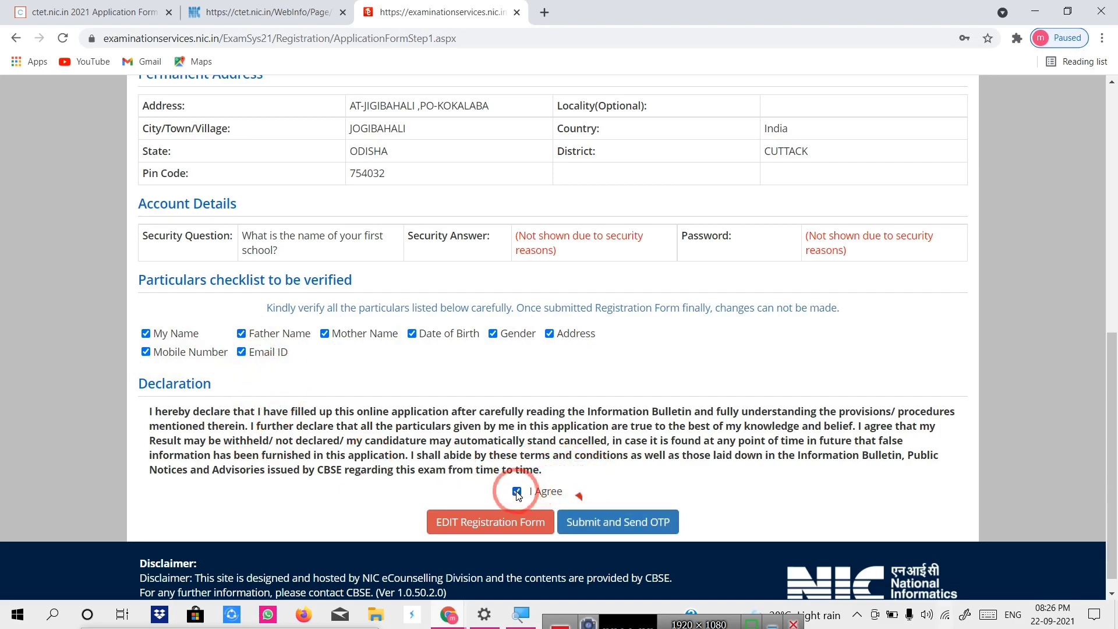
{"action": "left_click", "coordinate": [633, 527]}
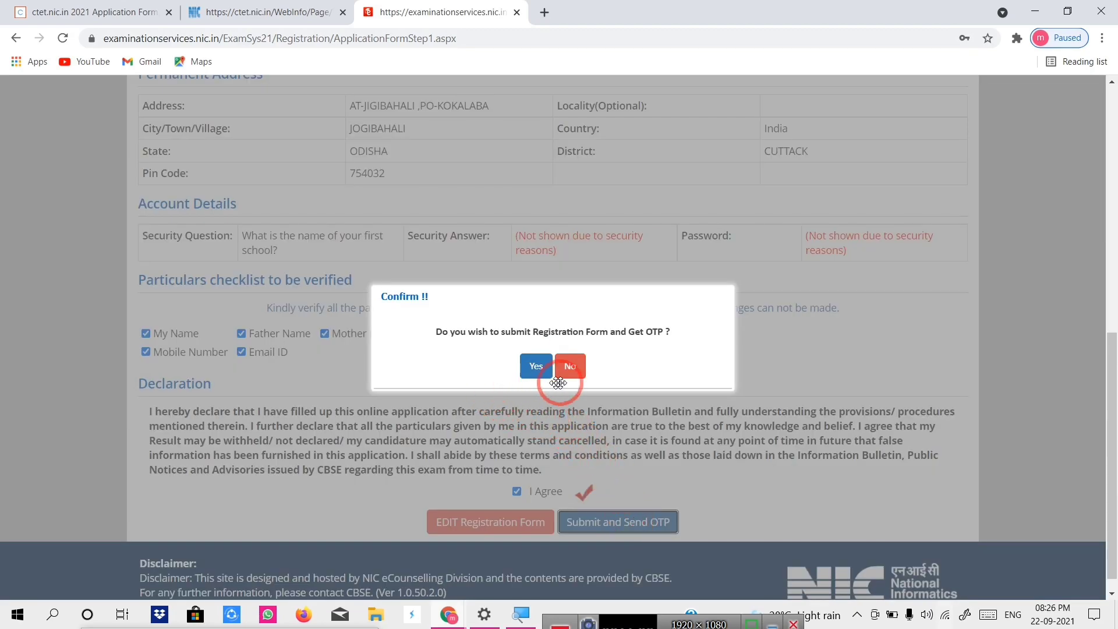
{"action": "left_click", "coordinate": [533, 368]}
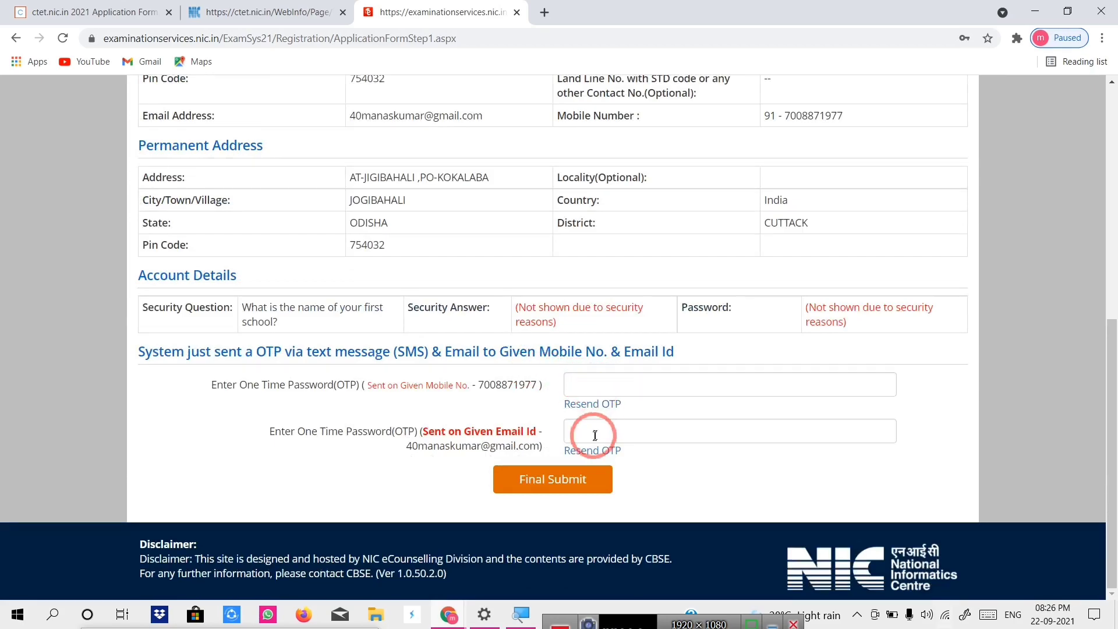
Enter the mobile and e-mail OTPs and make the final submission of the registration.
{"action": "left_click", "coordinate": [595, 381]}
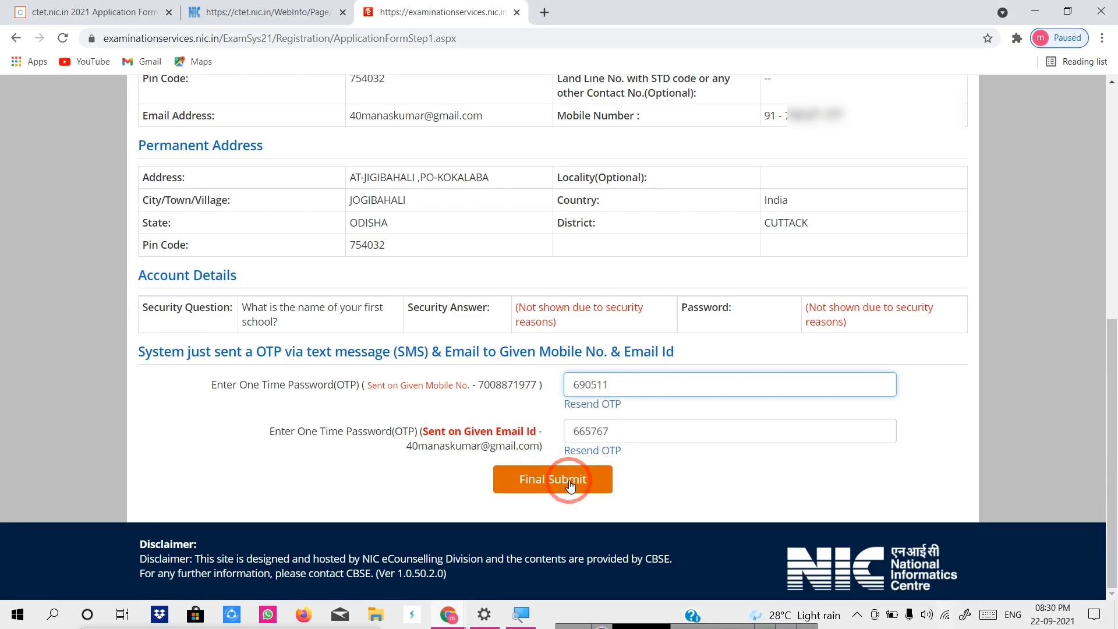
{"action": "left_click", "coordinate": [568, 480]}
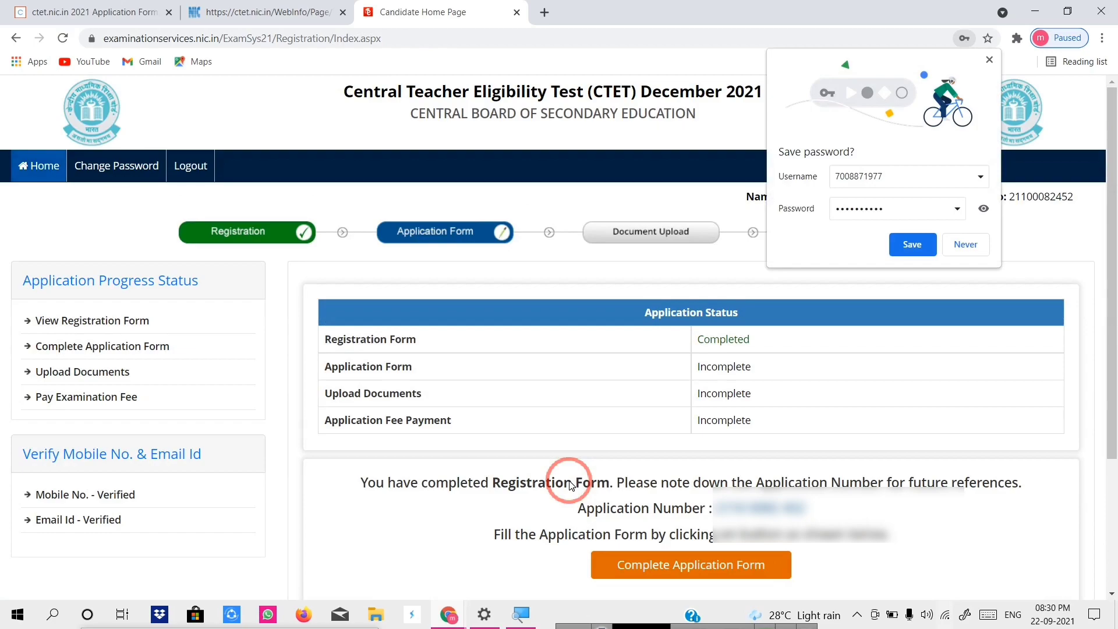
Save the portal login password in Chrome.
{"action": "left_click", "coordinate": [912, 245]}
{"action": "scroll", "coordinate": [669, 471], "scroll_direction": "down", "scroll_amount": 1}
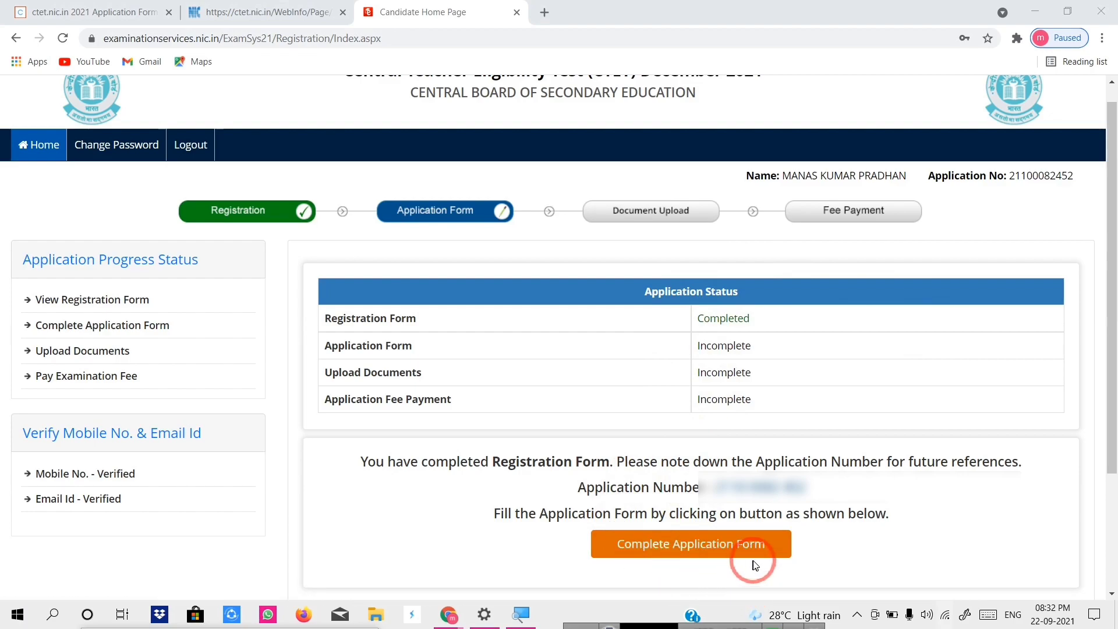
On the Application Form, set nationality Indian, category ST and disability status No.
{"action": "left_click", "coordinate": [680, 546]}
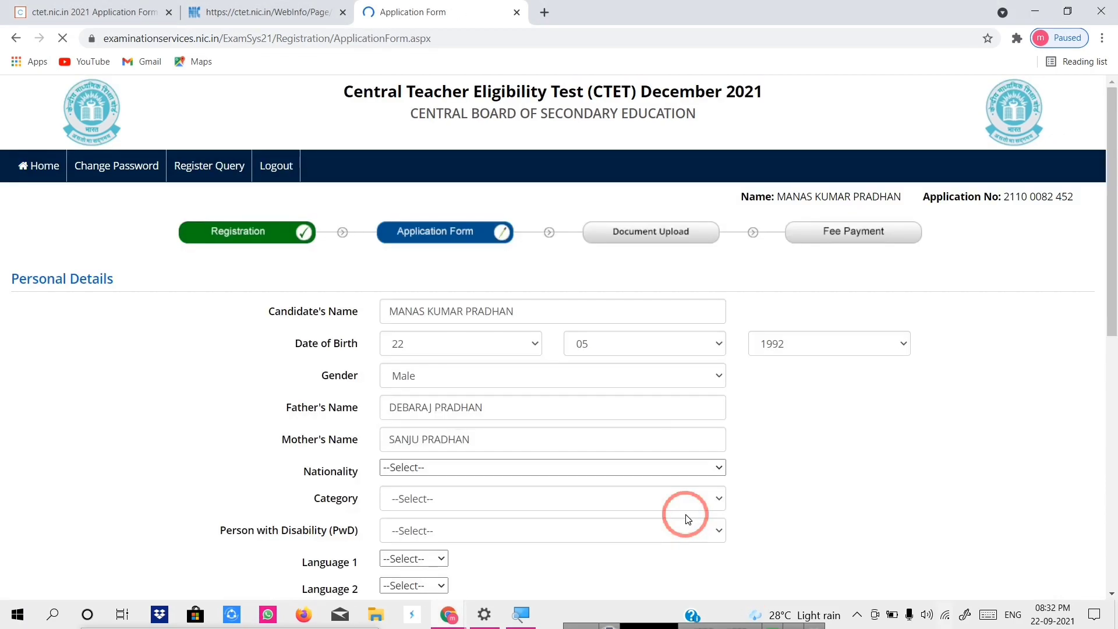
{"action": "left_click_drag", "start_coordinate": [1108, 275], "coordinate": [1108, 350]}
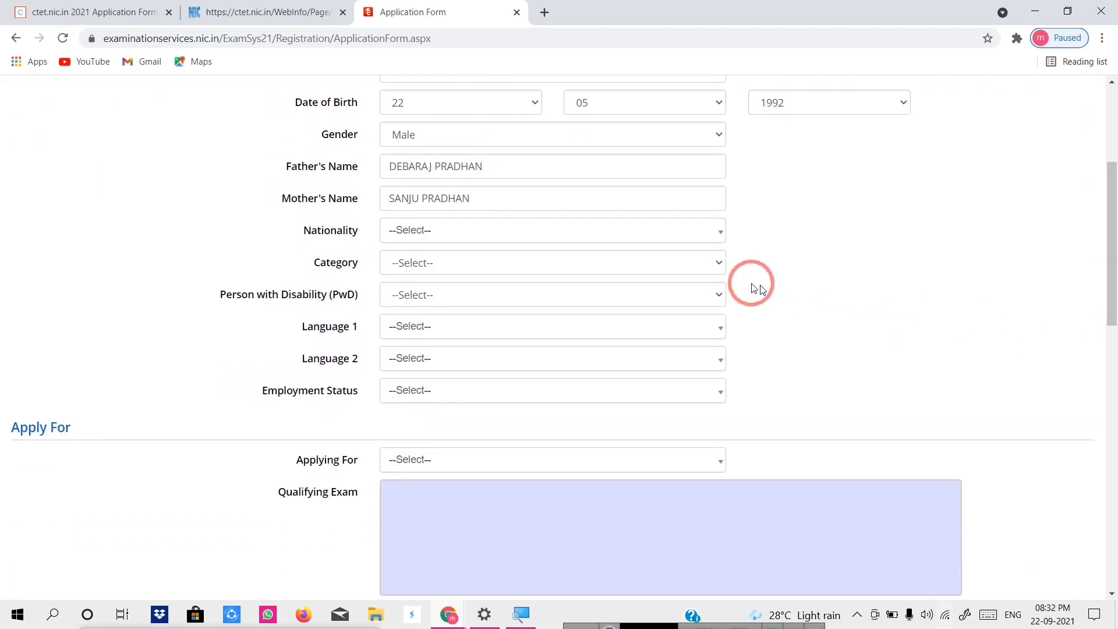
{"action": "left_click", "coordinate": [617, 236]}
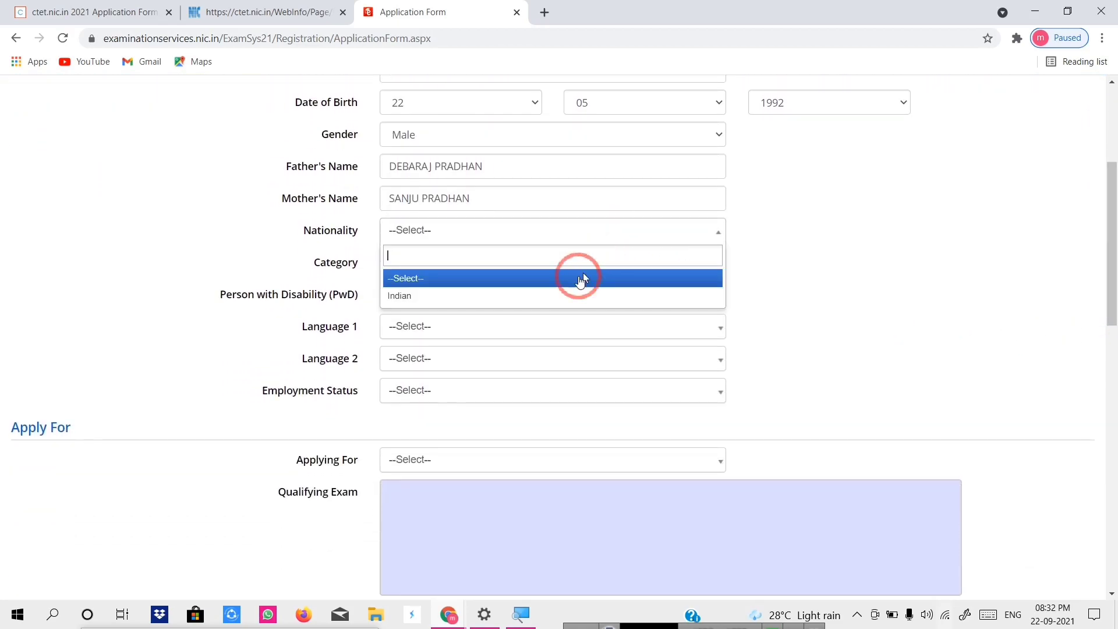
{"action": "left_click", "coordinate": [524, 295]}
{"action": "left_click", "coordinate": [540, 269]}
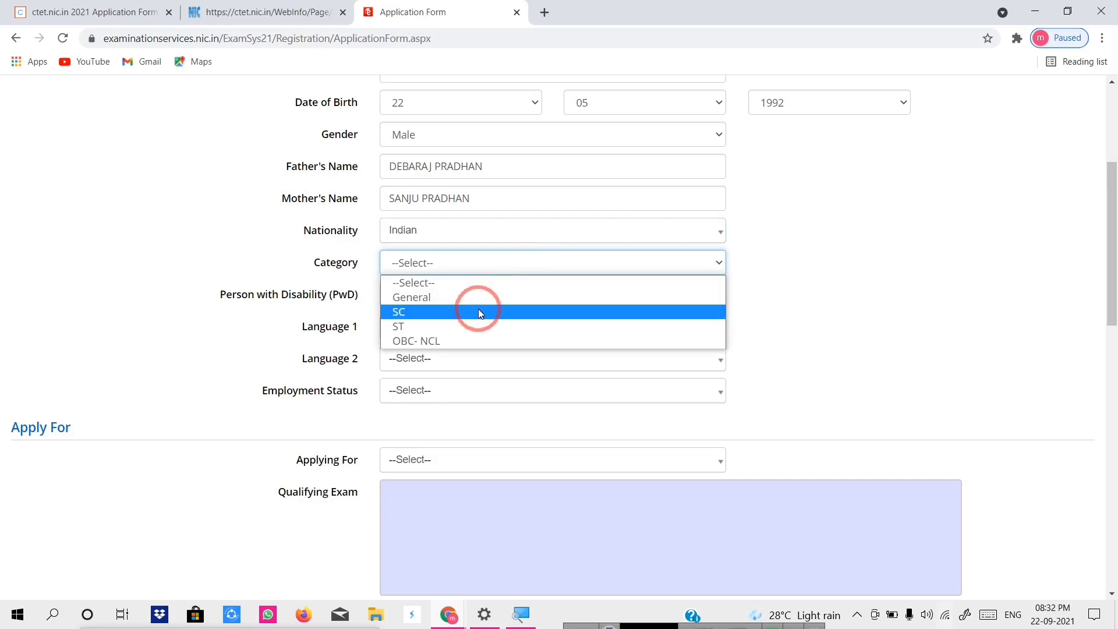
{"action": "left_click", "coordinate": [467, 327]}
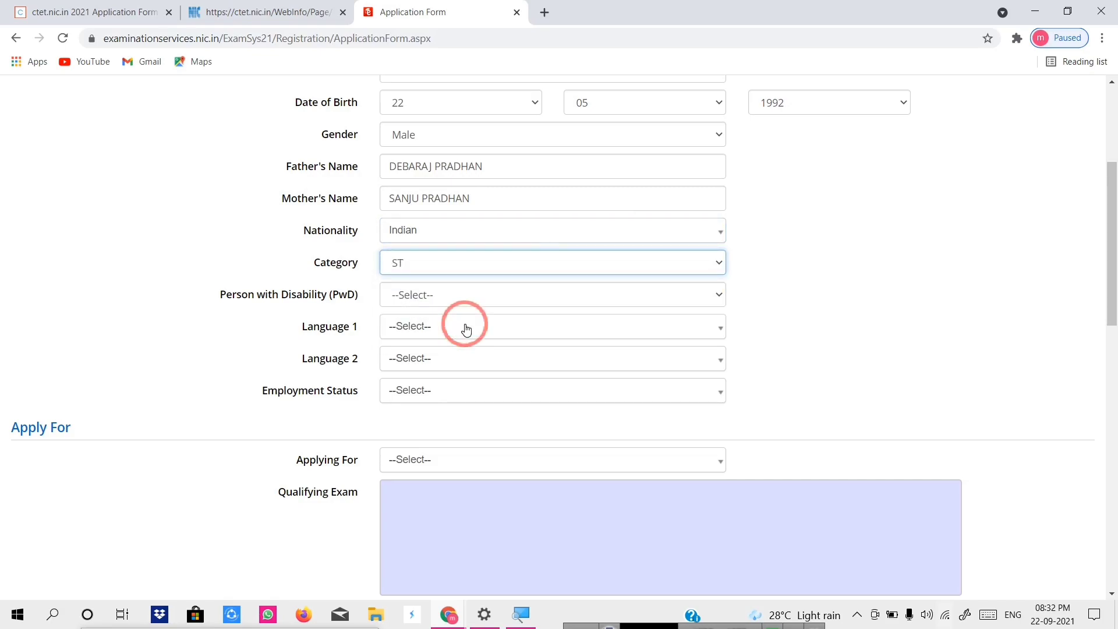
{"action": "left_click", "coordinate": [475, 300]}
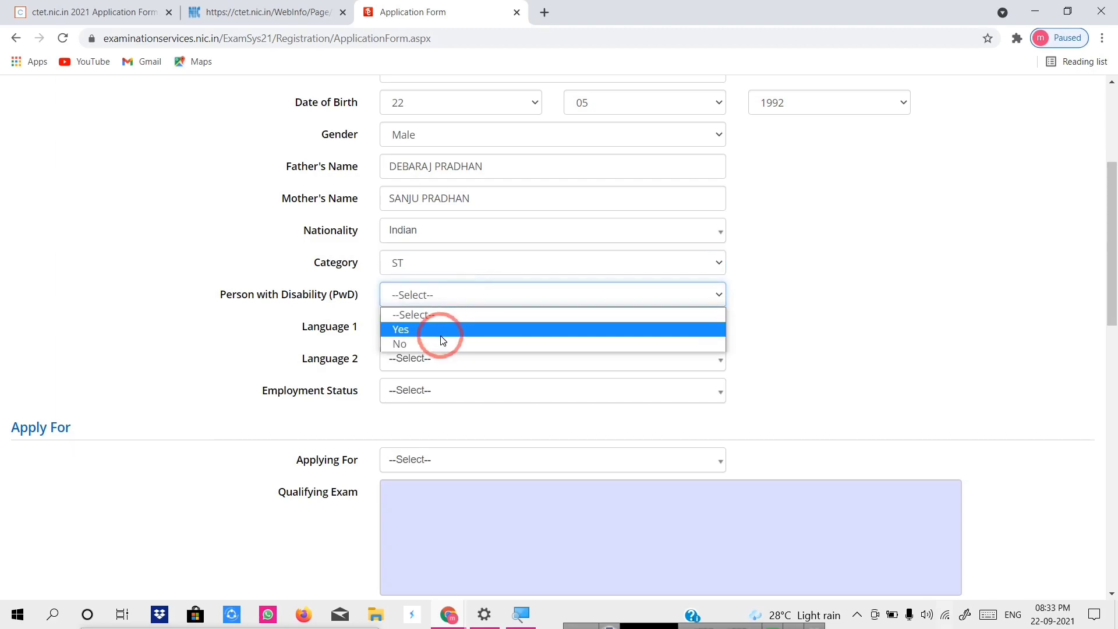
{"action": "left_click", "coordinate": [432, 342]}
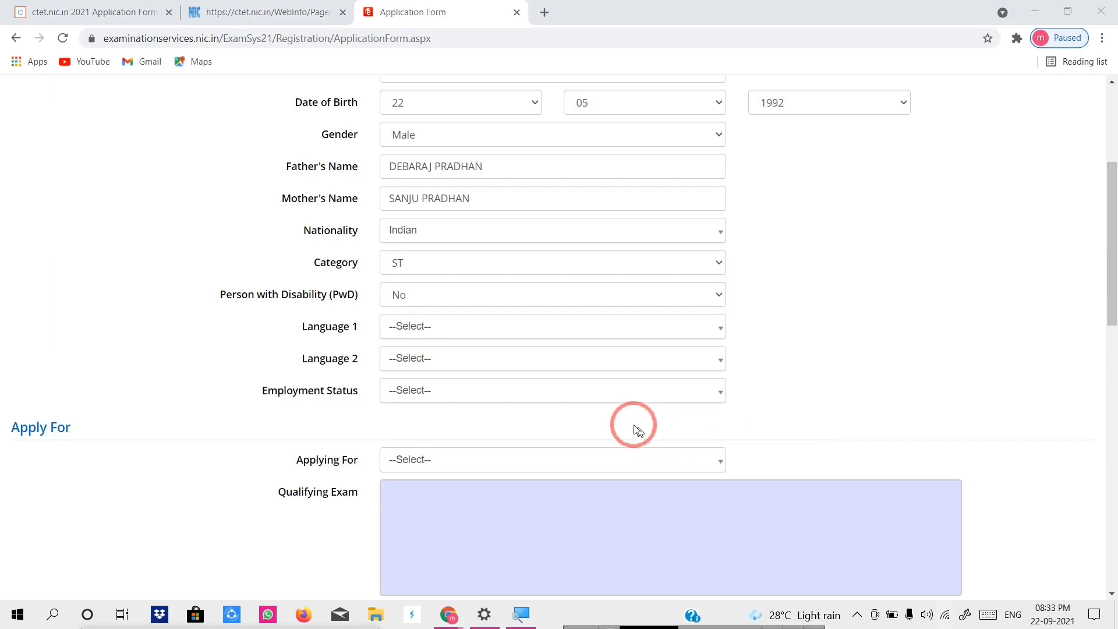
Set Language 1 and Language 2 to Oriya and employment status to Employed as Teacher.
{"action": "left_click", "coordinate": [592, 335]}
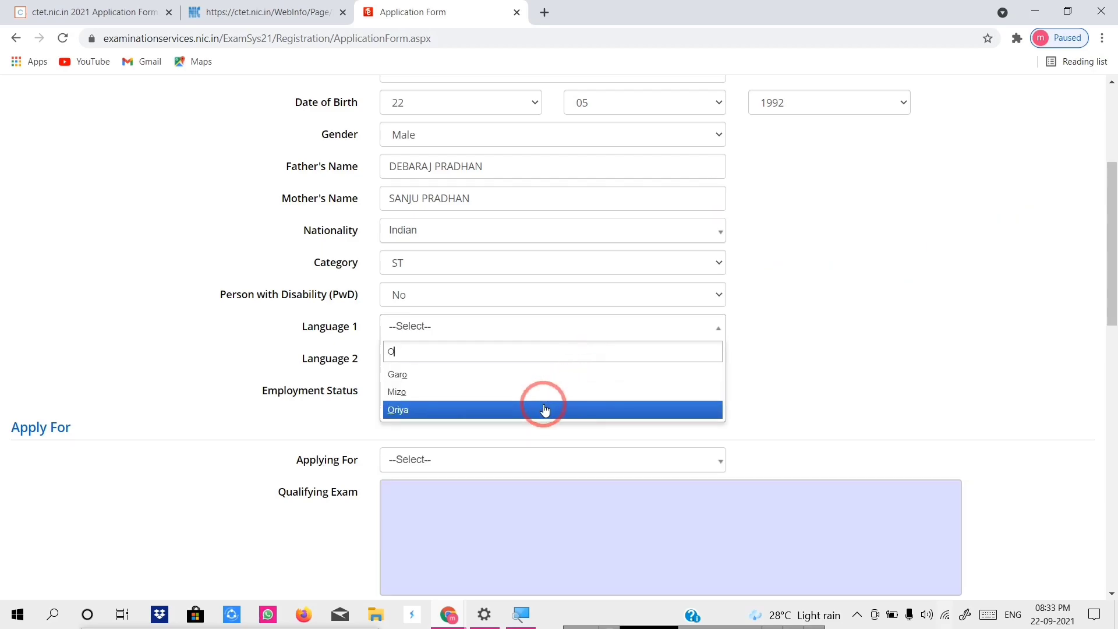
{"action": "left_click", "coordinate": [544, 409]}
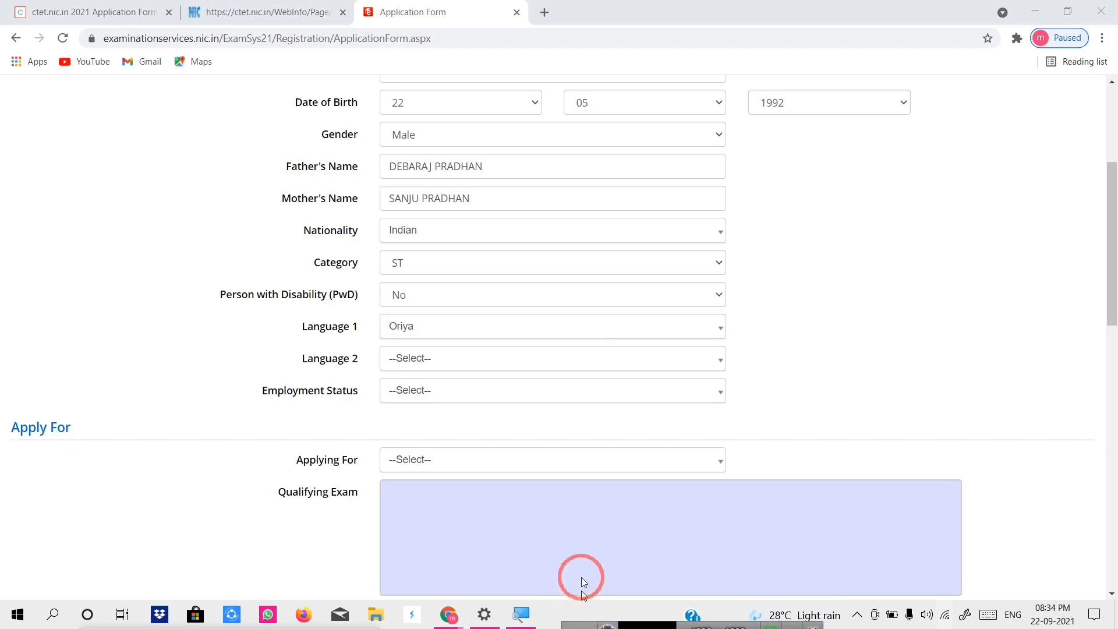
{"action": "left_click", "coordinate": [437, 360]}
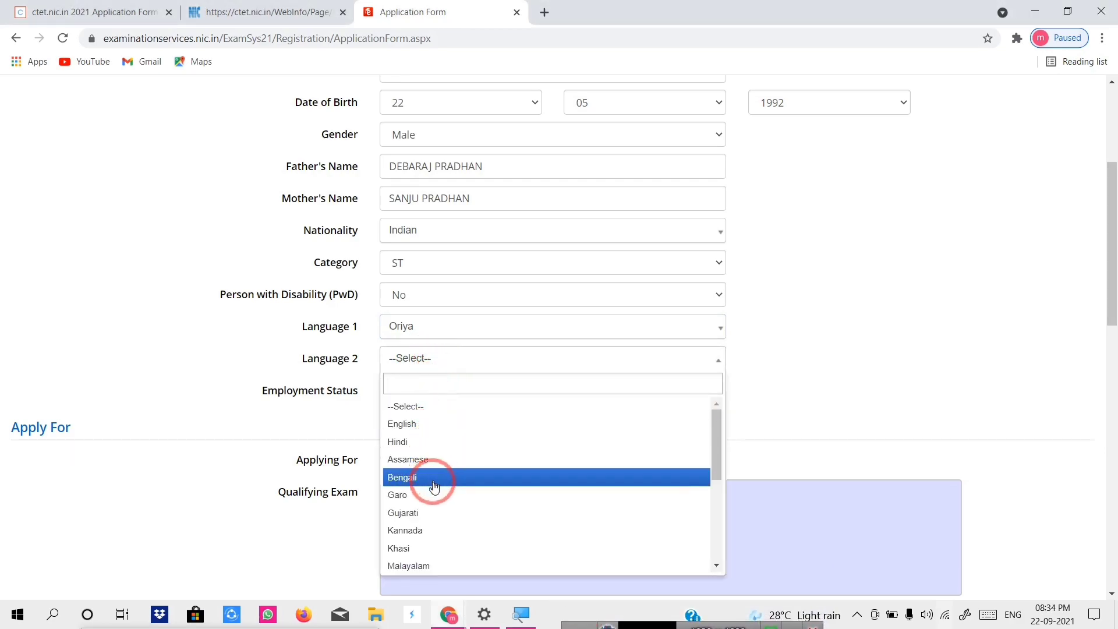
{"action": "type", "text": "O"}
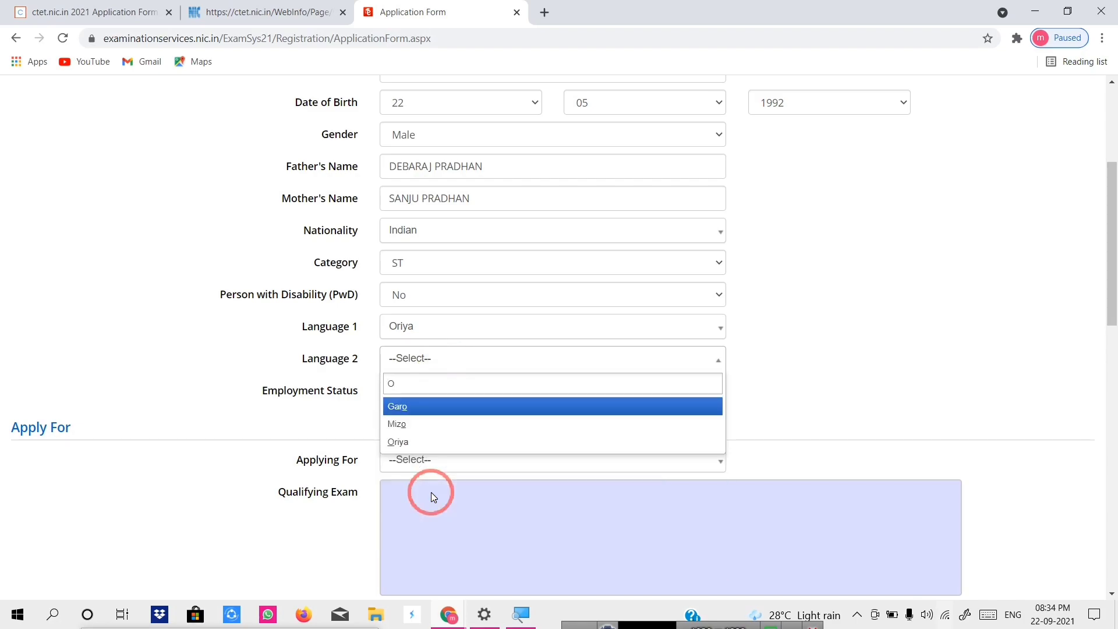
{"action": "left_click", "coordinate": [412, 441]}
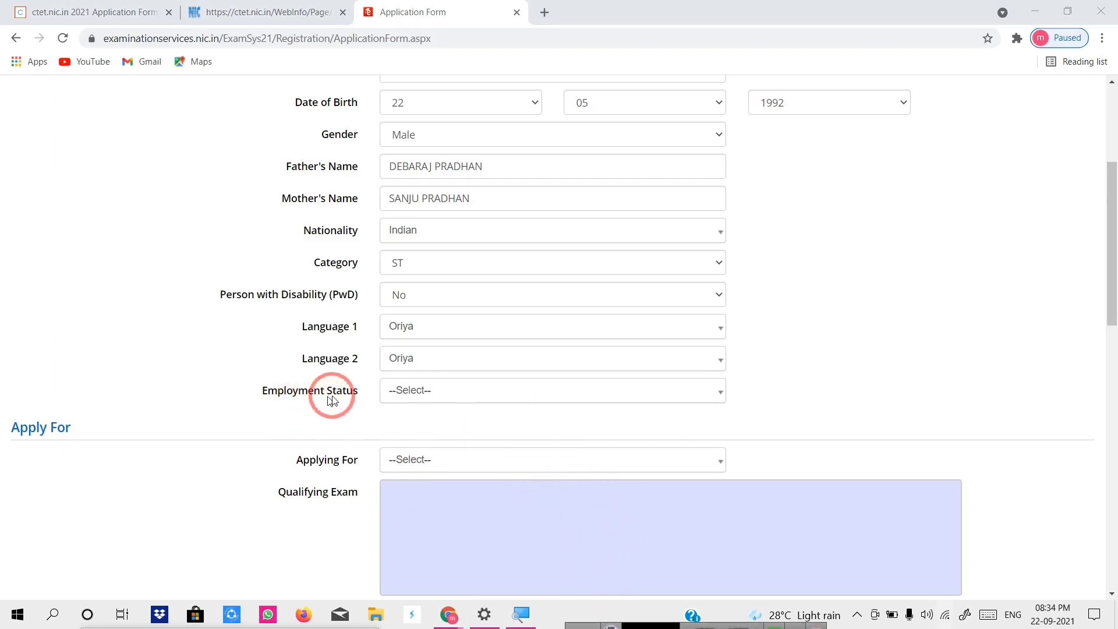
{"action": "left_click", "coordinate": [407, 397]}
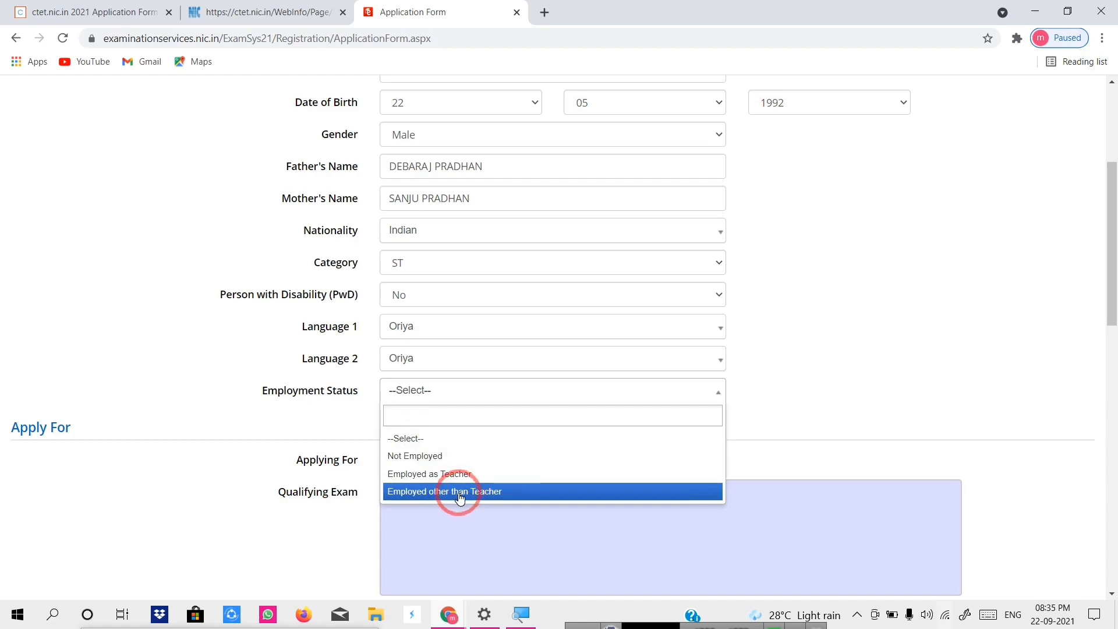
{"action": "left_click", "coordinate": [424, 471]}
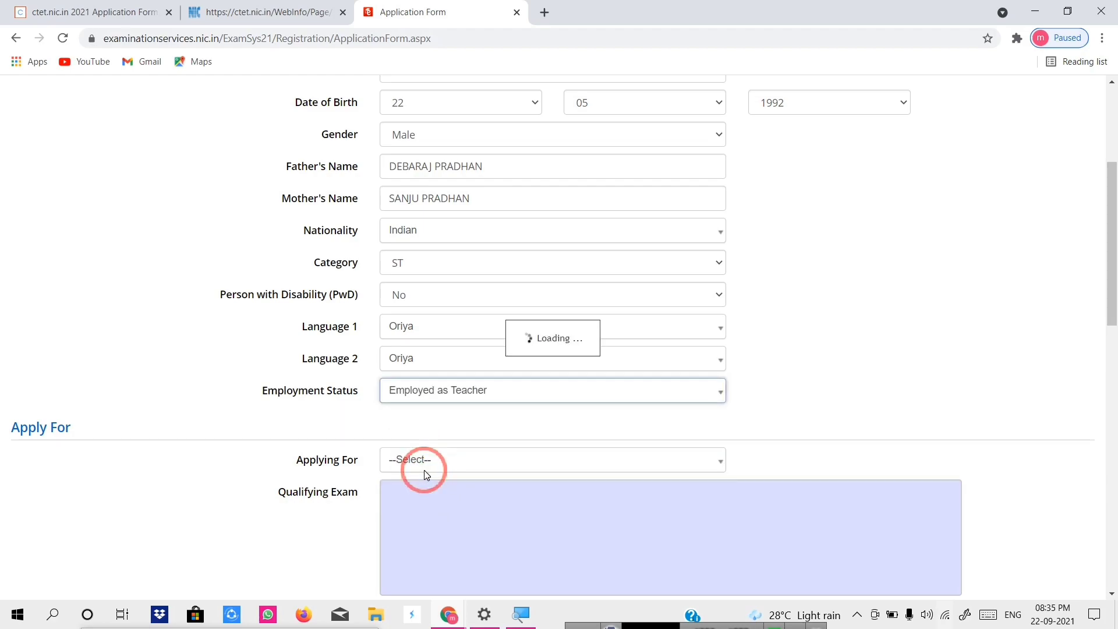
{"action": "scroll", "coordinate": [652, 443], "scroll_direction": "down", "scroll_amount": 2}
{"action": "left_click", "coordinate": [443, 459]}
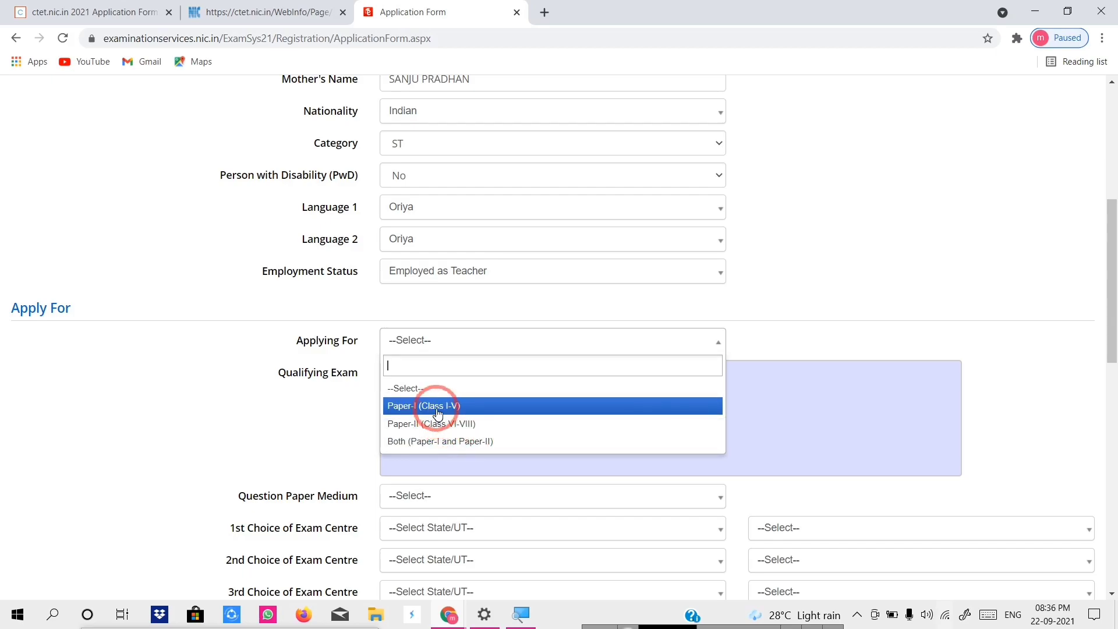
Apply for Paper-I (Class I-V) with Diploma in Education and English question-paper medium.
{"action": "left_click", "coordinate": [438, 408]}
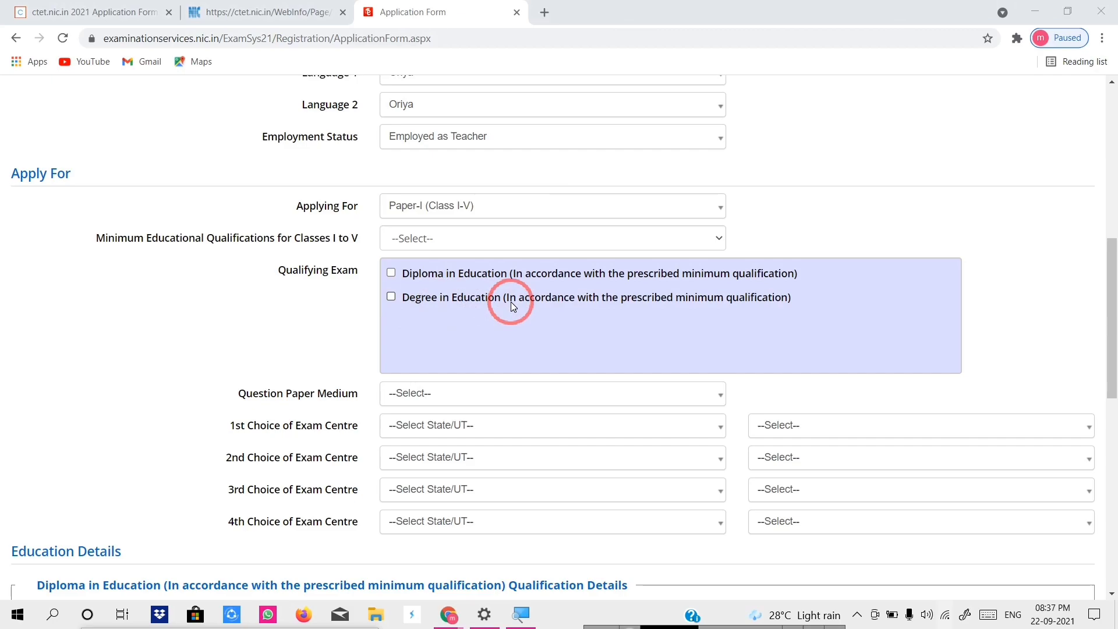
{"action": "left_click", "coordinate": [392, 272]}
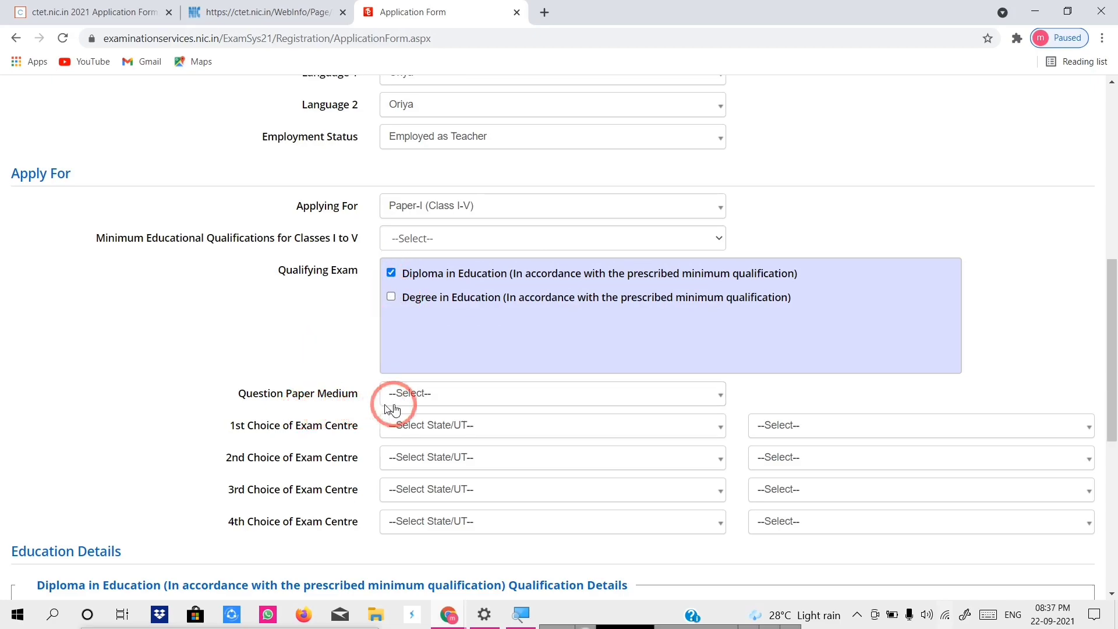
{"action": "left_click", "coordinate": [478, 403]}
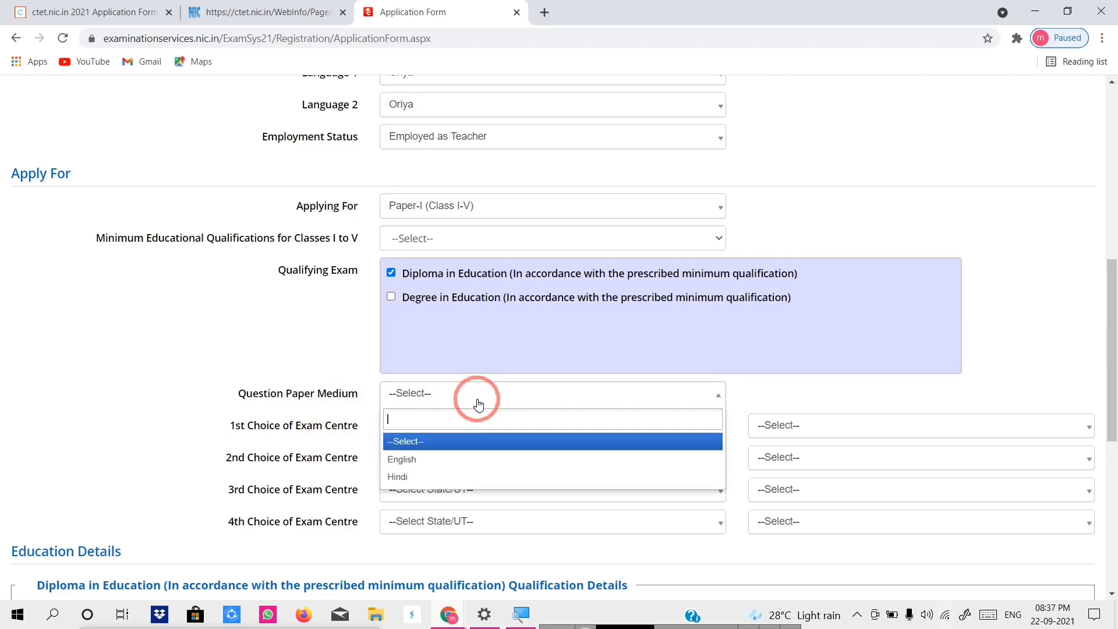
{"action": "left_click", "coordinate": [421, 460]}
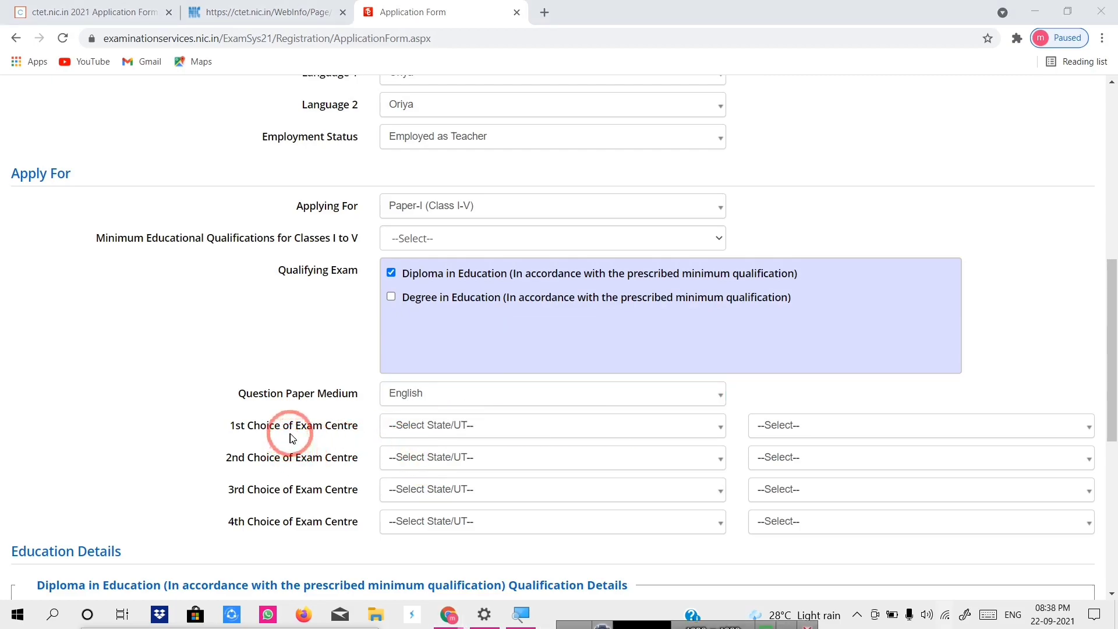
Choose ODISHA exam centres: CUTTACK as first choice, BHUBANESWAR as second.
{"action": "left_click", "coordinate": [494, 429]}
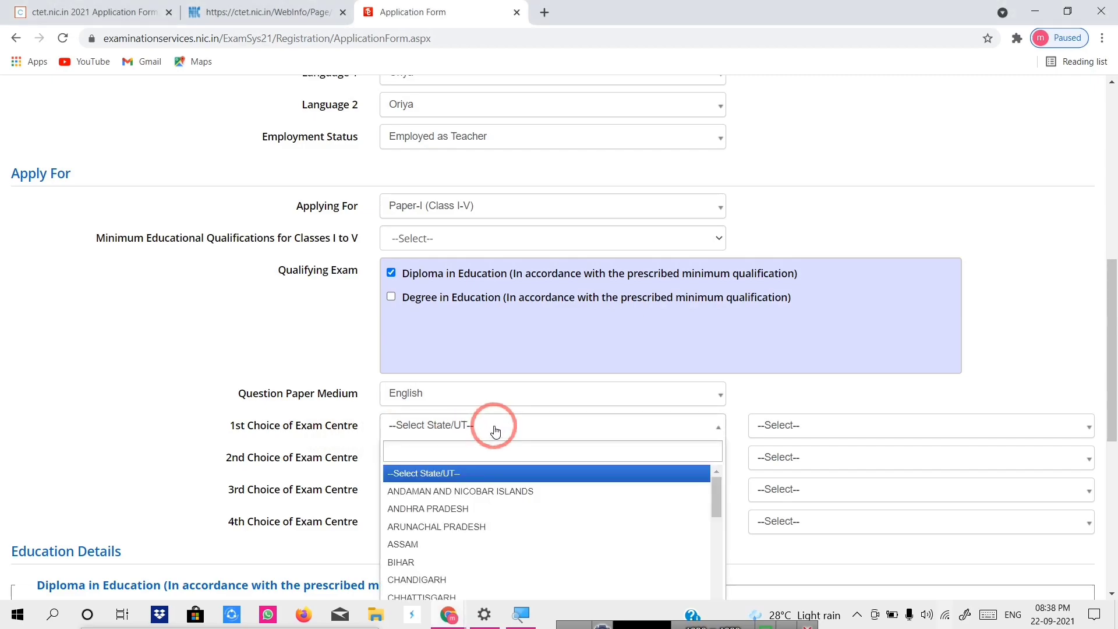
{"action": "type", "text": "O"}
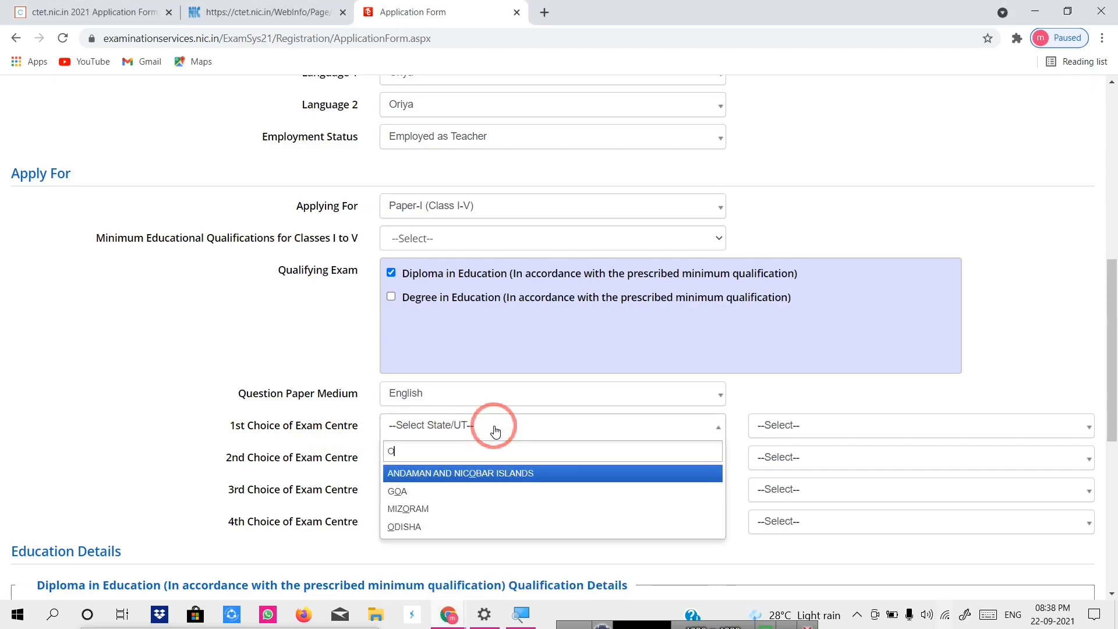
{"action": "left_click", "coordinate": [449, 527]}
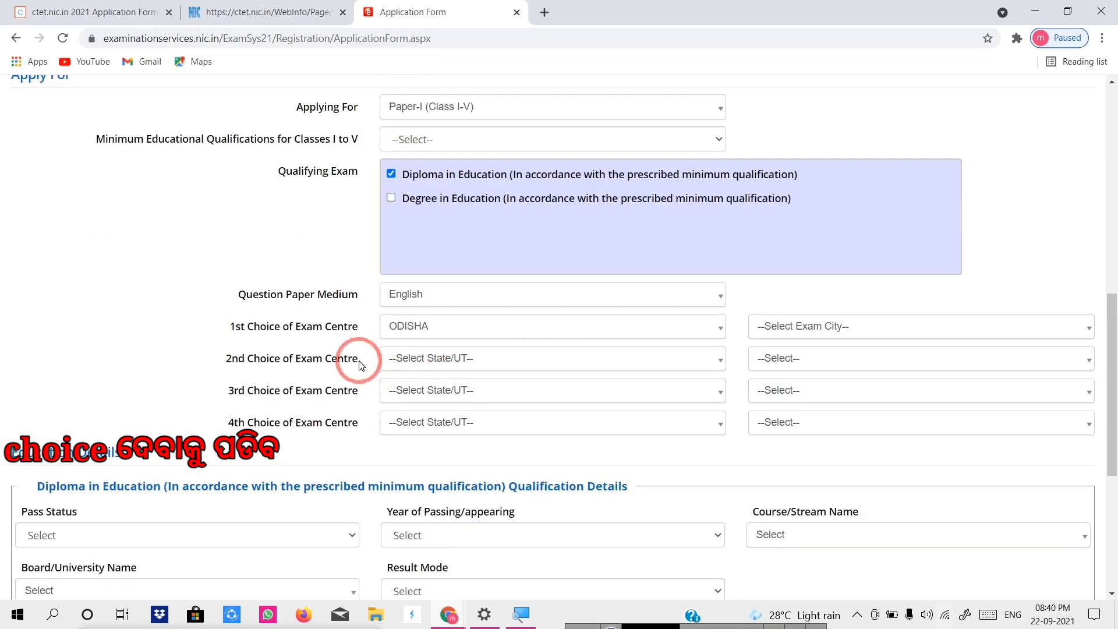
{"action": "left_click", "coordinate": [466, 364]}
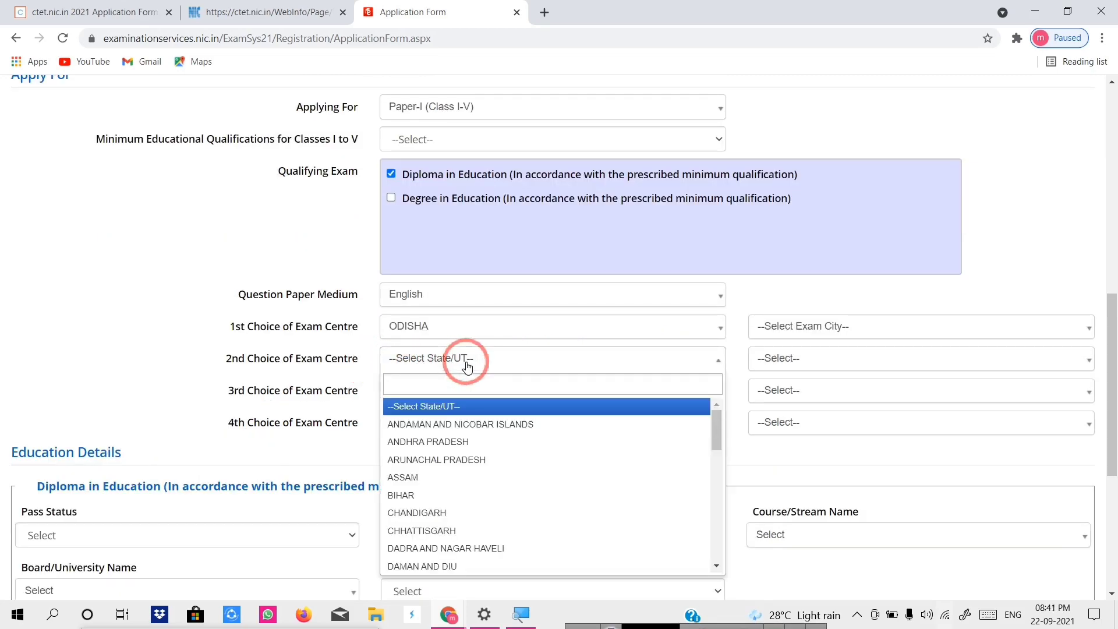
{"action": "left_click", "coordinate": [425, 456]}
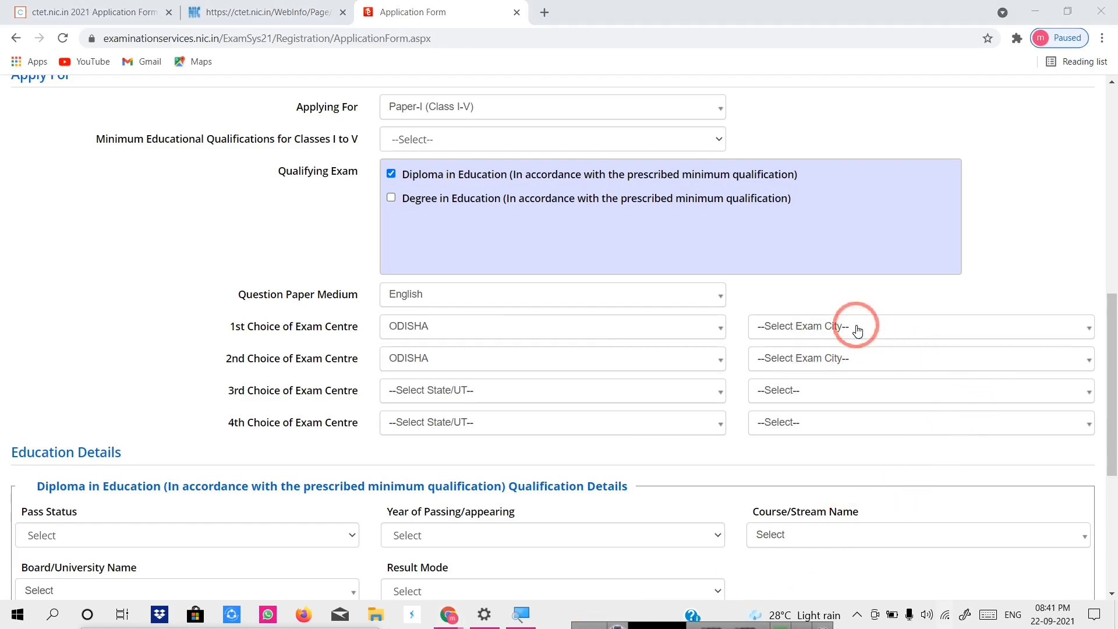
{"action": "left_click", "coordinate": [856, 327]}
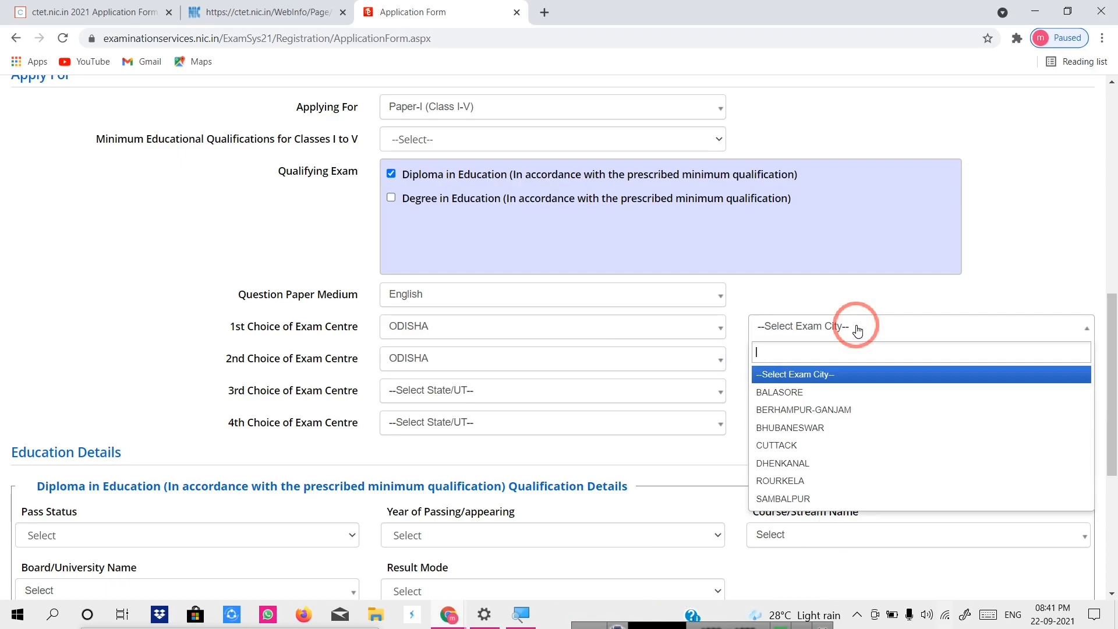
{"action": "left_click", "coordinate": [784, 447]}
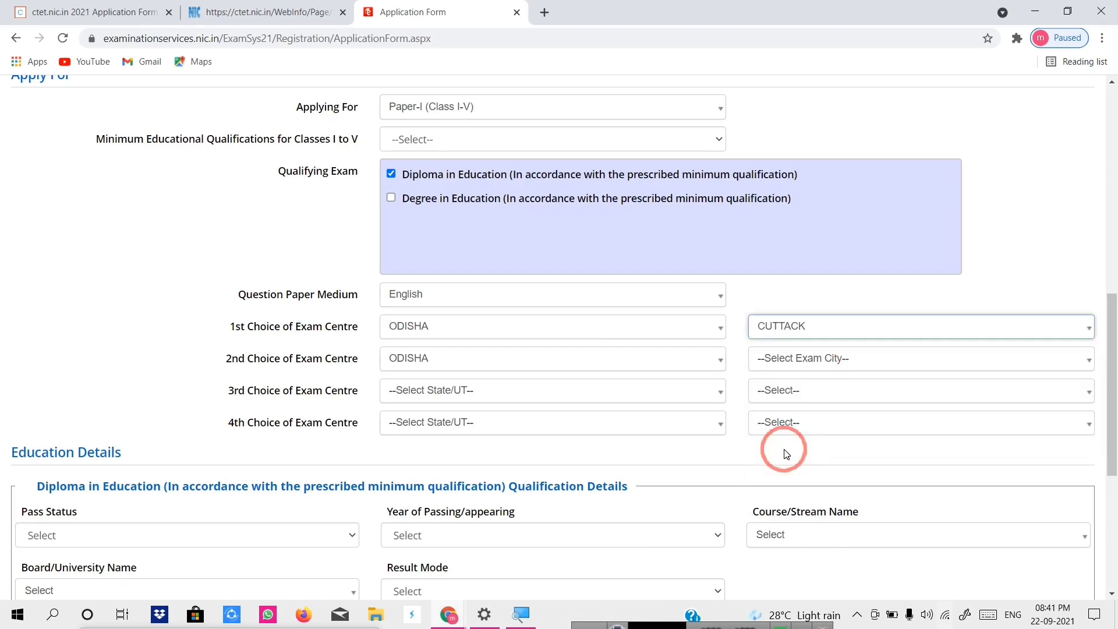
{"action": "left_click", "coordinate": [830, 360]}
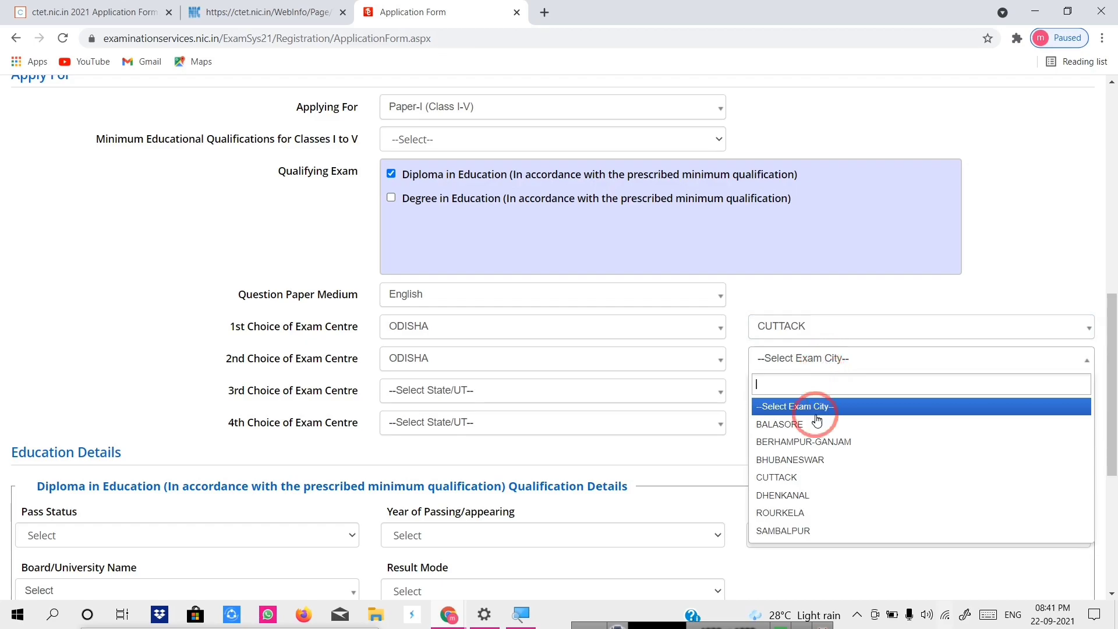
{"action": "left_click", "coordinate": [815, 461]}
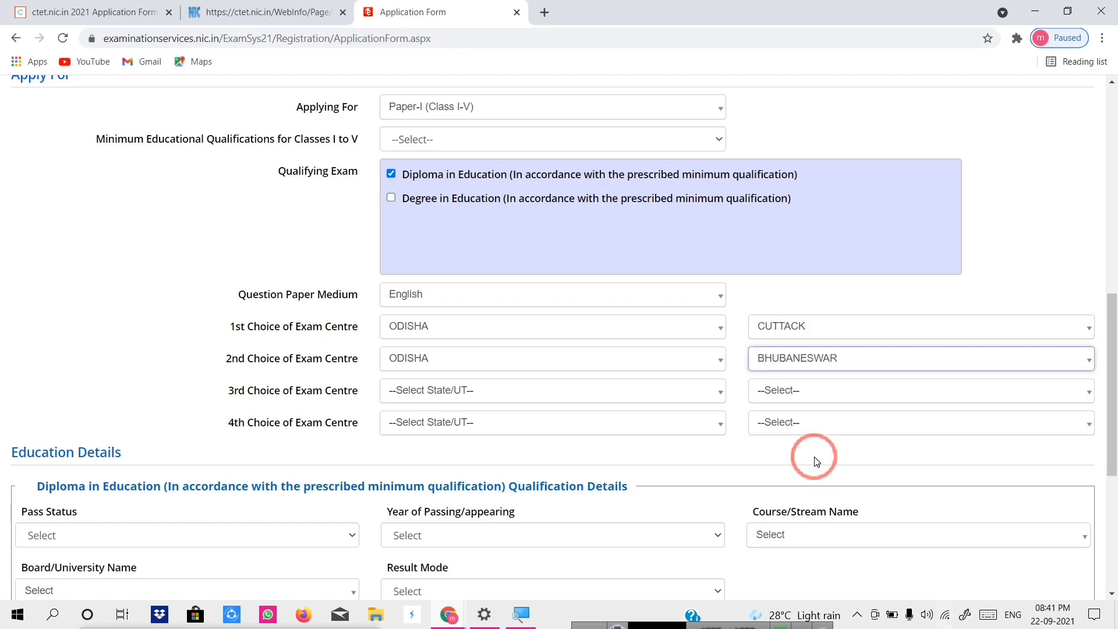
{"action": "scroll", "coordinate": [816, 461], "scroll_direction": "down", "scroll_amount": 3}
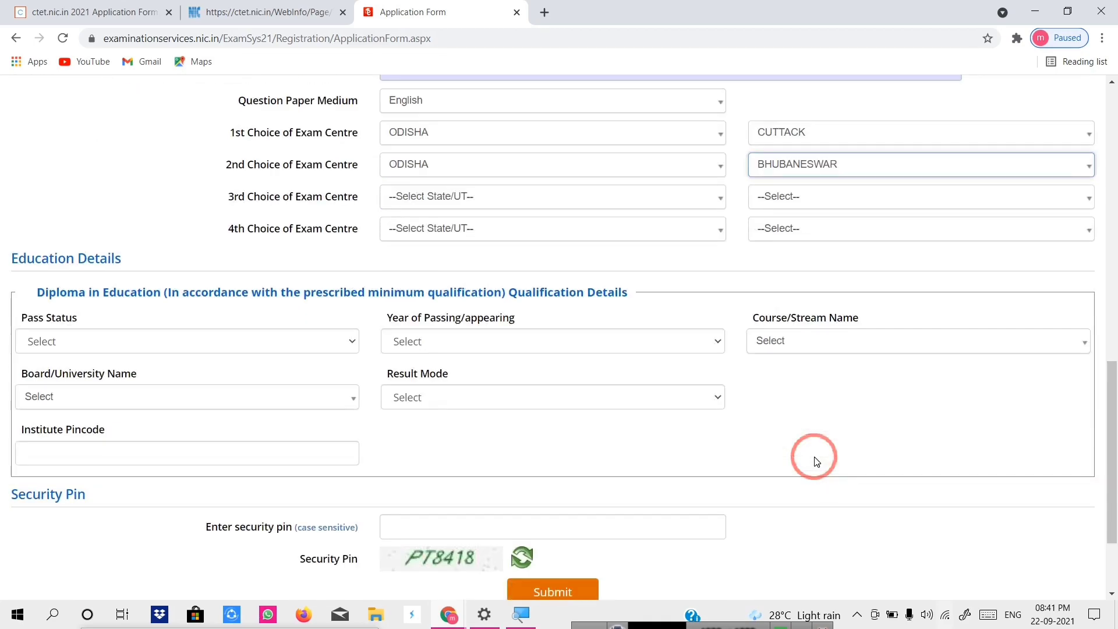
Mark the diploma as Passed in 2015 with course Education/Elementry Education etc.
{"action": "left_click", "coordinate": [100, 348]}
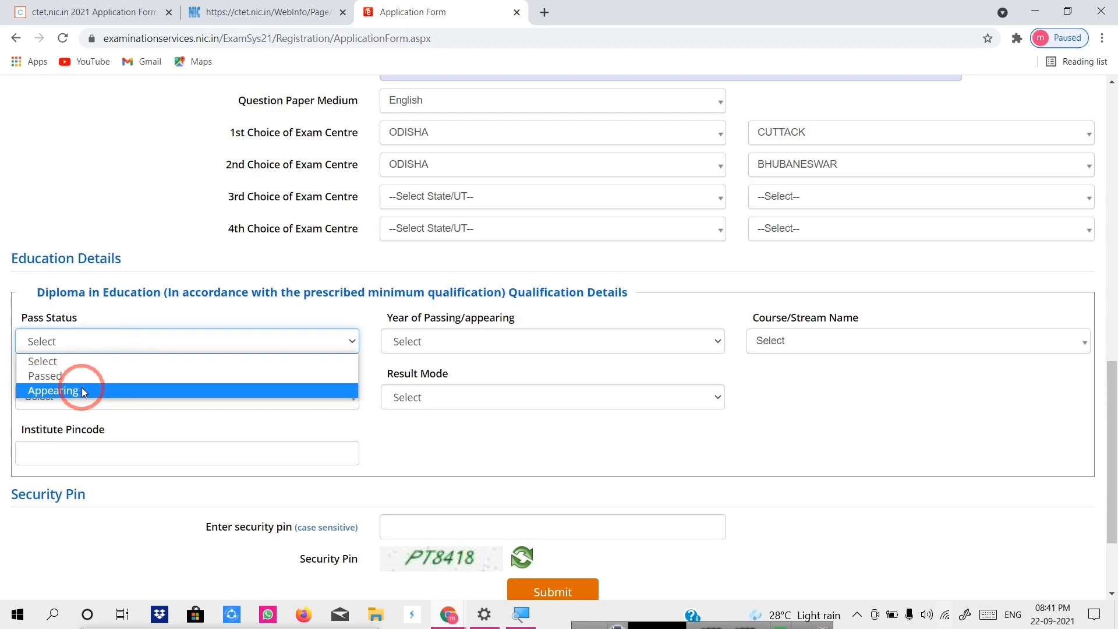
{"action": "left_click", "coordinate": [50, 375]}
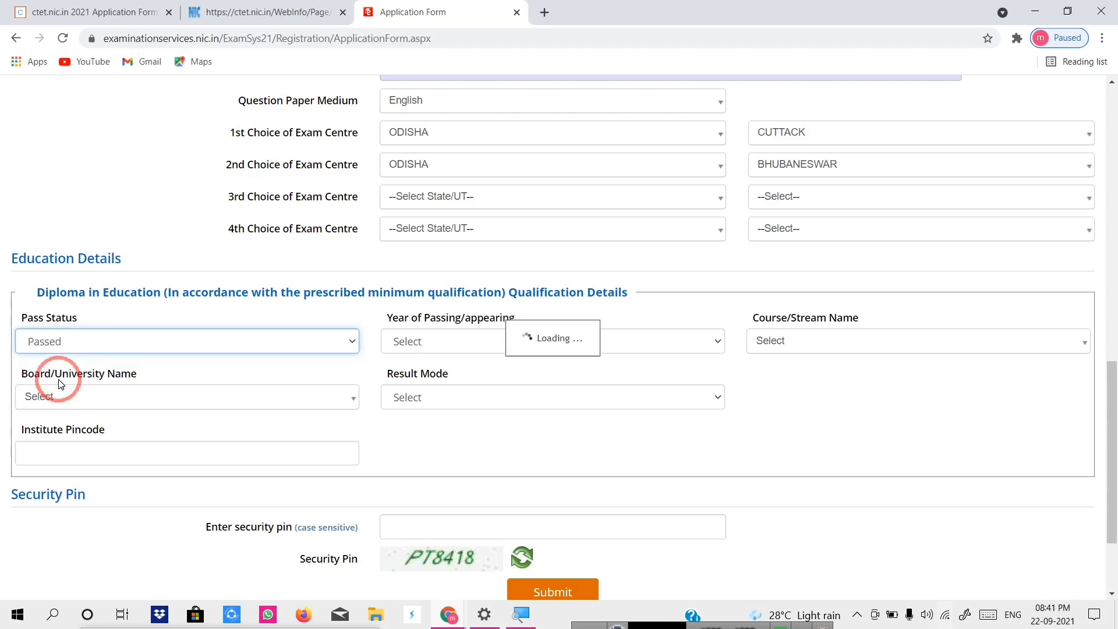
{"action": "left_click", "coordinate": [449, 341]}
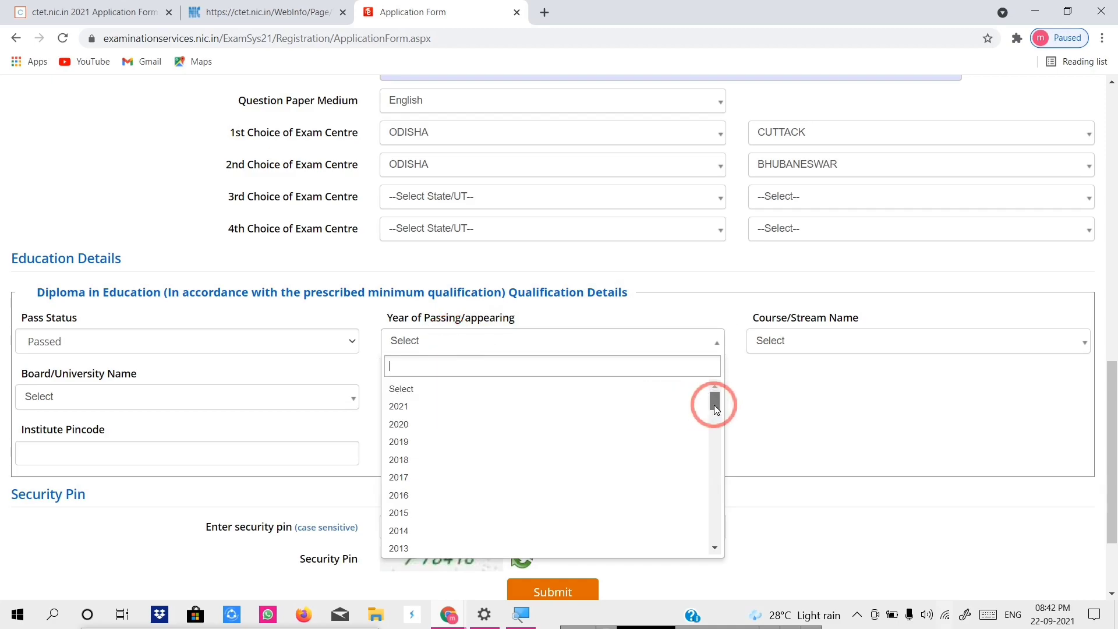
{"action": "left_click_drag", "start_coordinate": [715, 407], "coordinate": [714, 411]}
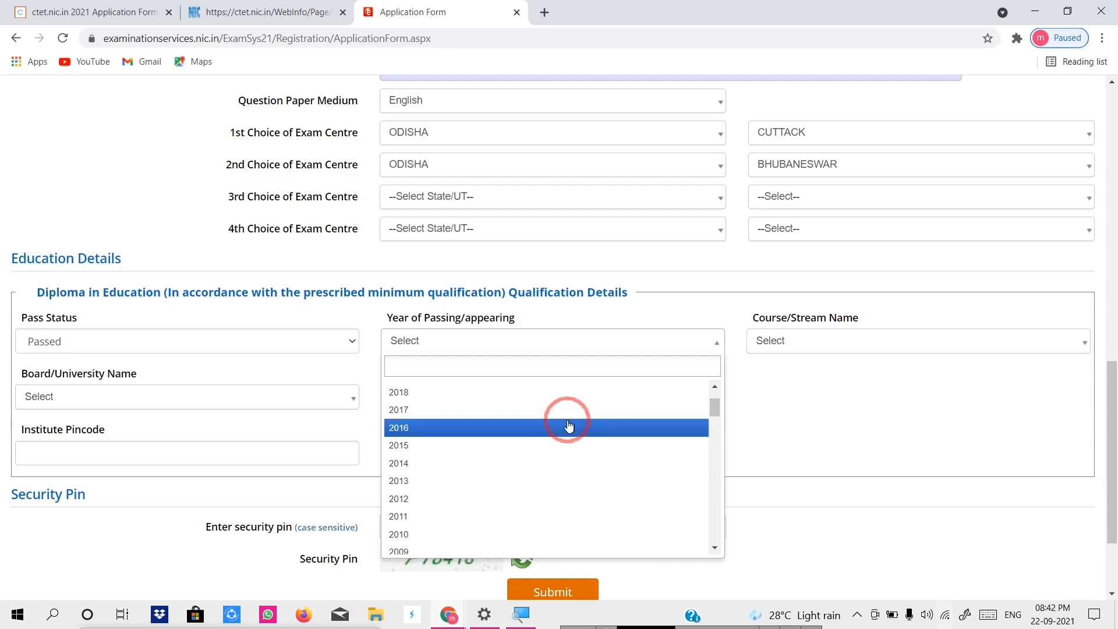
{"action": "left_click", "coordinate": [481, 445]}
{"action": "left_click", "coordinate": [470, 446]}
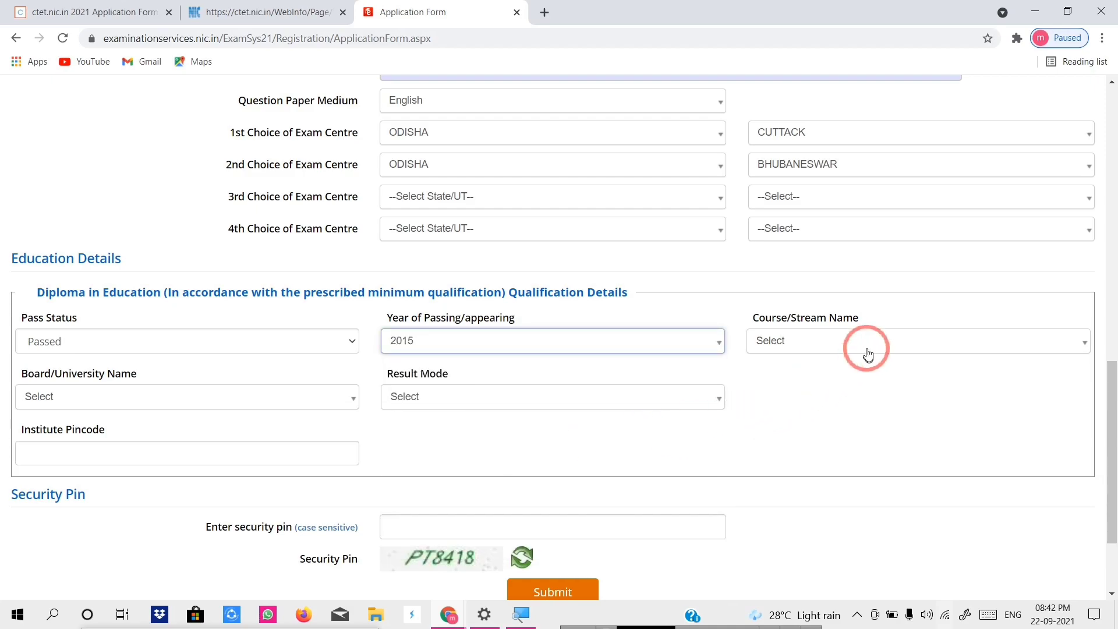
{"action": "left_click", "coordinate": [815, 350]}
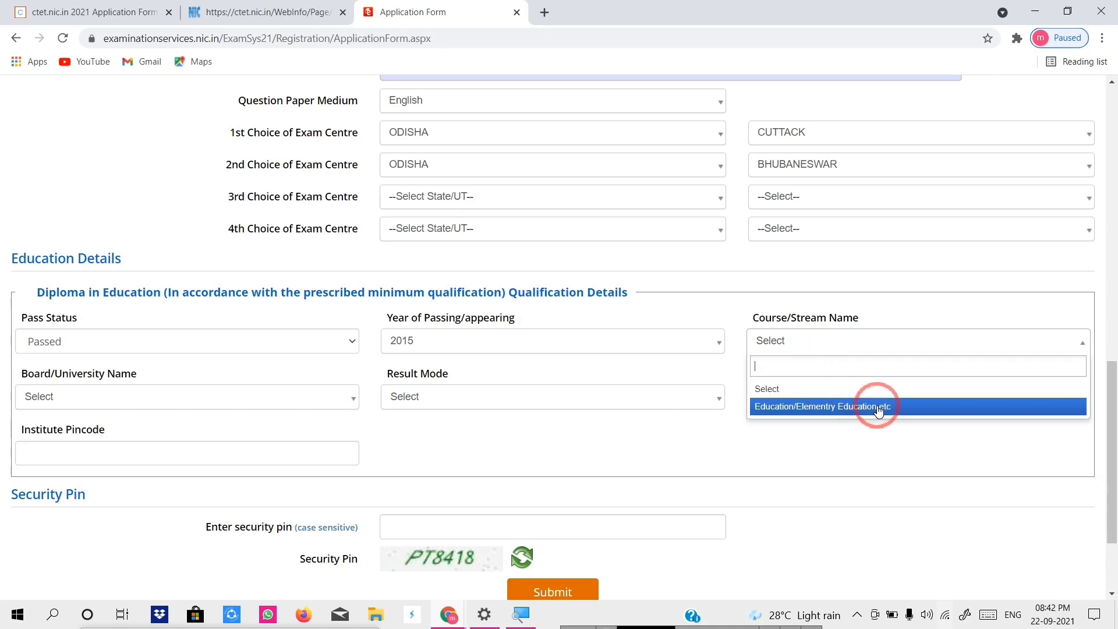
{"action": "left_click", "coordinate": [834, 407]}
{"action": "scroll", "coordinate": [249, 281], "scroll_direction": "down", "scroll_amount": 3}
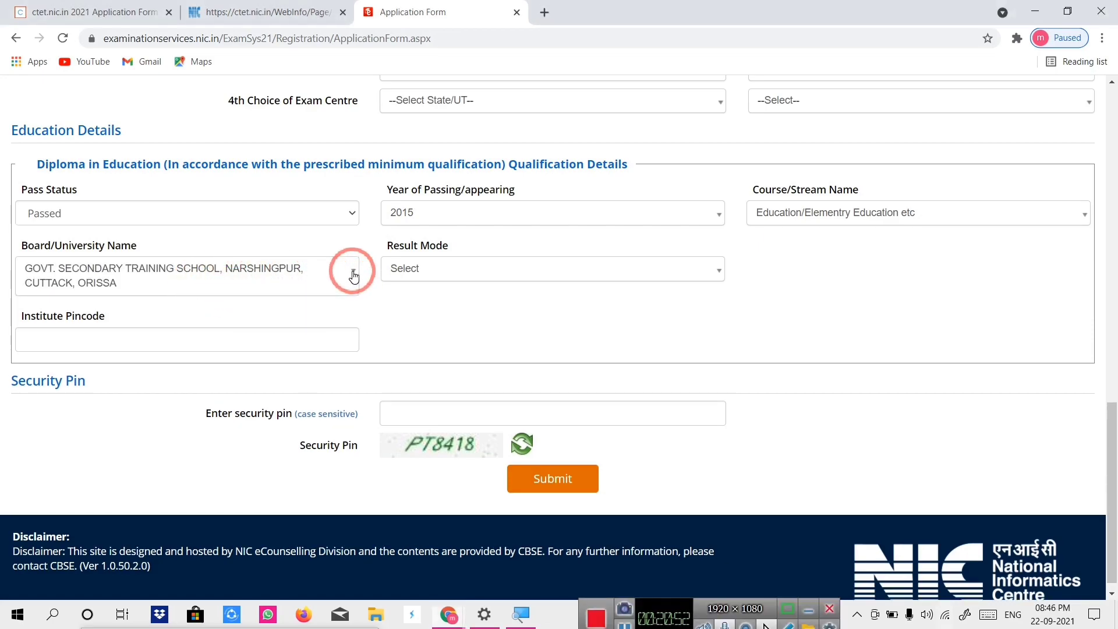
Pick the Narshingpur training school board, Percentage result, 924 of 1350 marks, pincode and pin, then submit.
{"action": "left_click", "coordinate": [354, 275]}
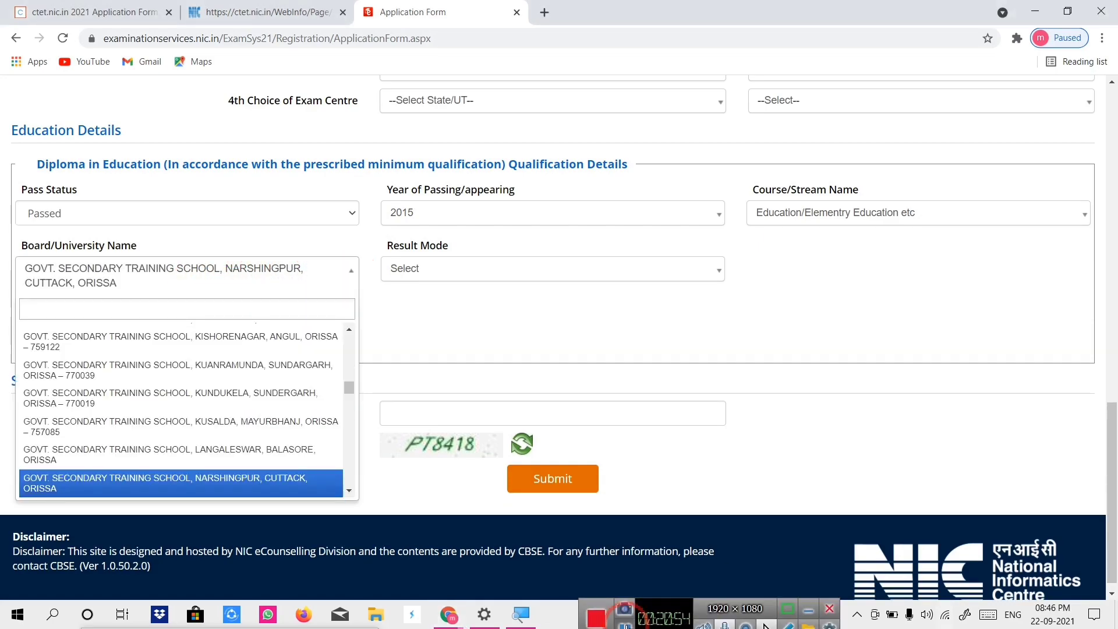
{"action": "key", "text": "Return"}
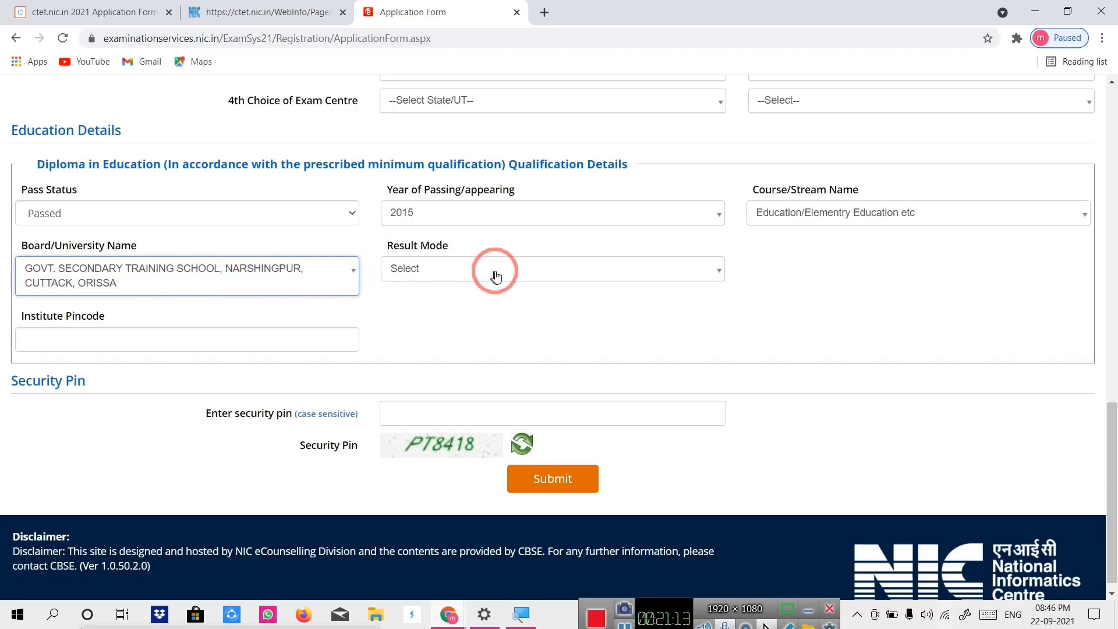
{"action": "left_click", "coordinate": [515, 269]}
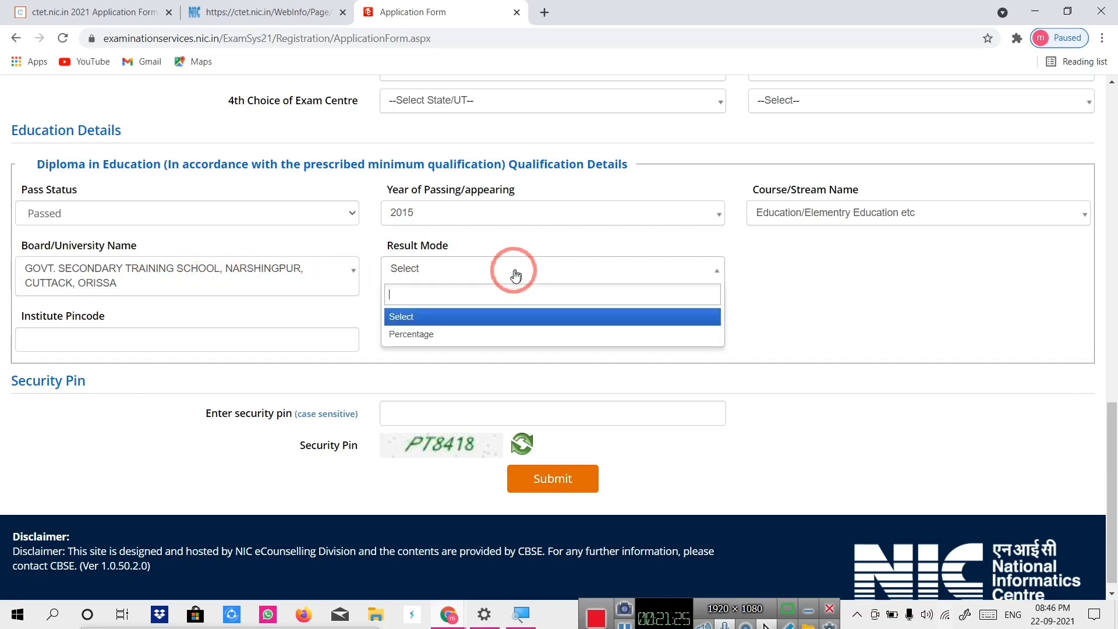
{"action": "left_click", "coordinate": [467, 333]}
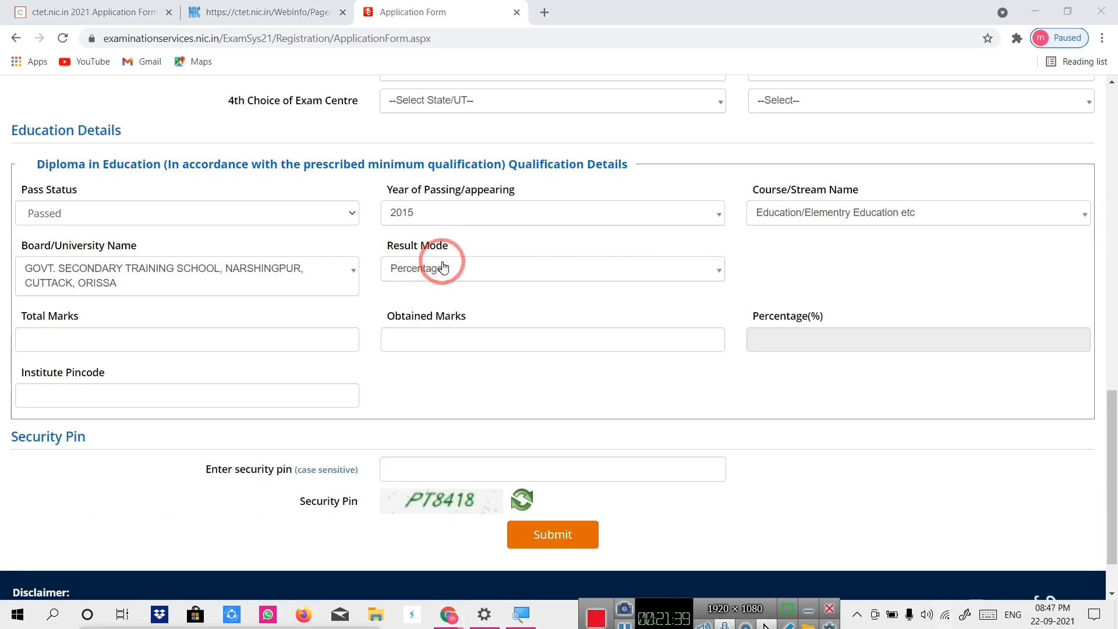
{"action": "left_click", "coordinate": [175, 342]}
{"action": "left_click", "coordinate": [440, 340]}
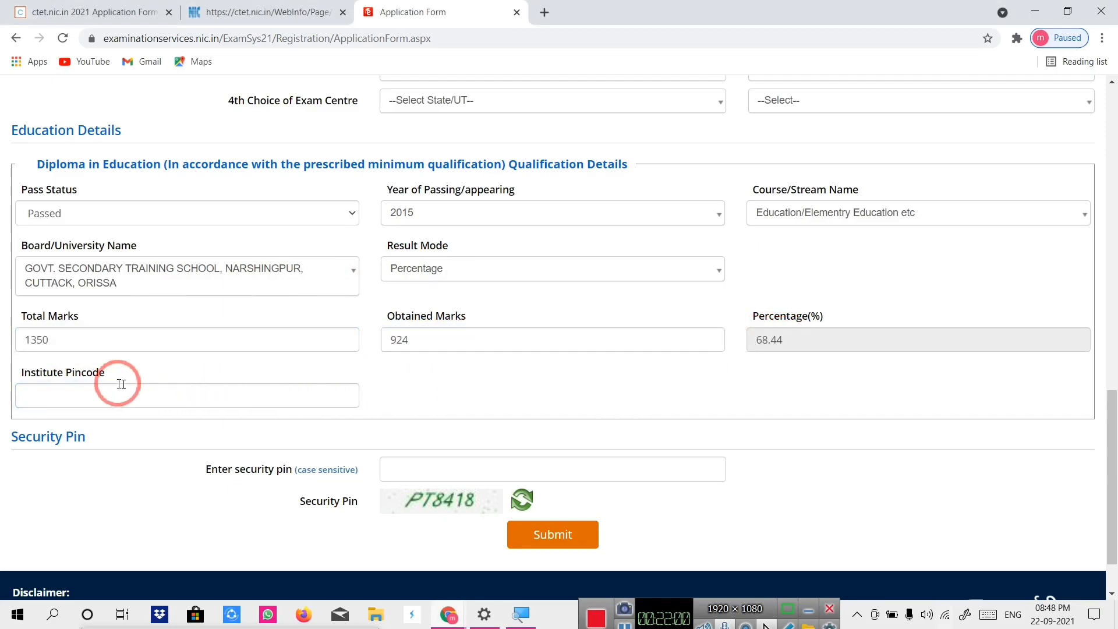
{"action": "left_click", "coordinate": [61, 389]}
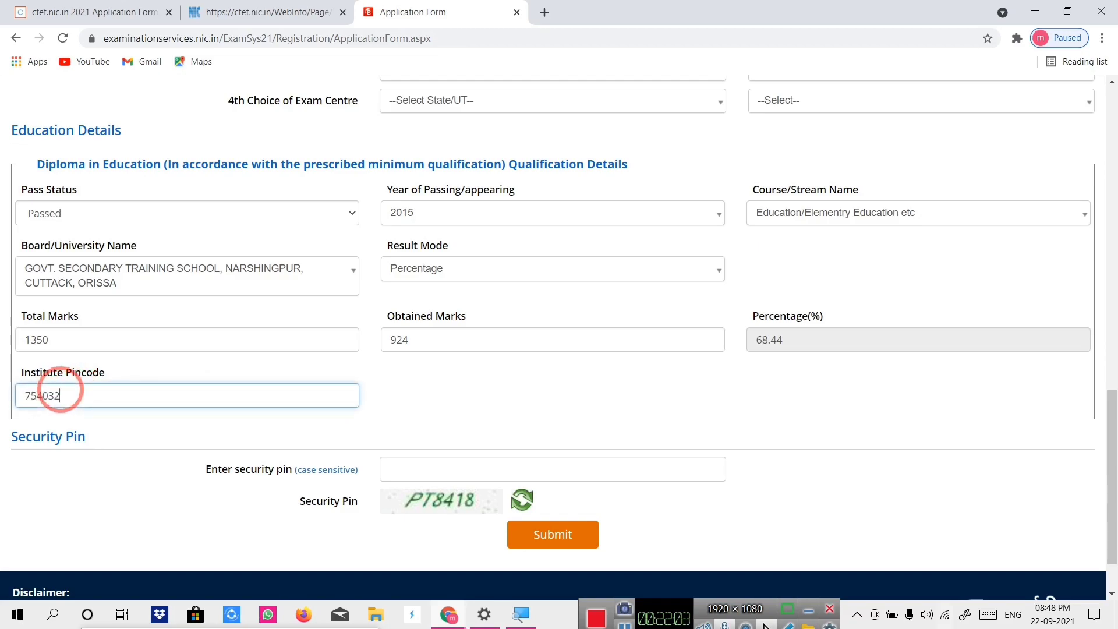
{"action": "left_click", "coordinate": [437, 475]}
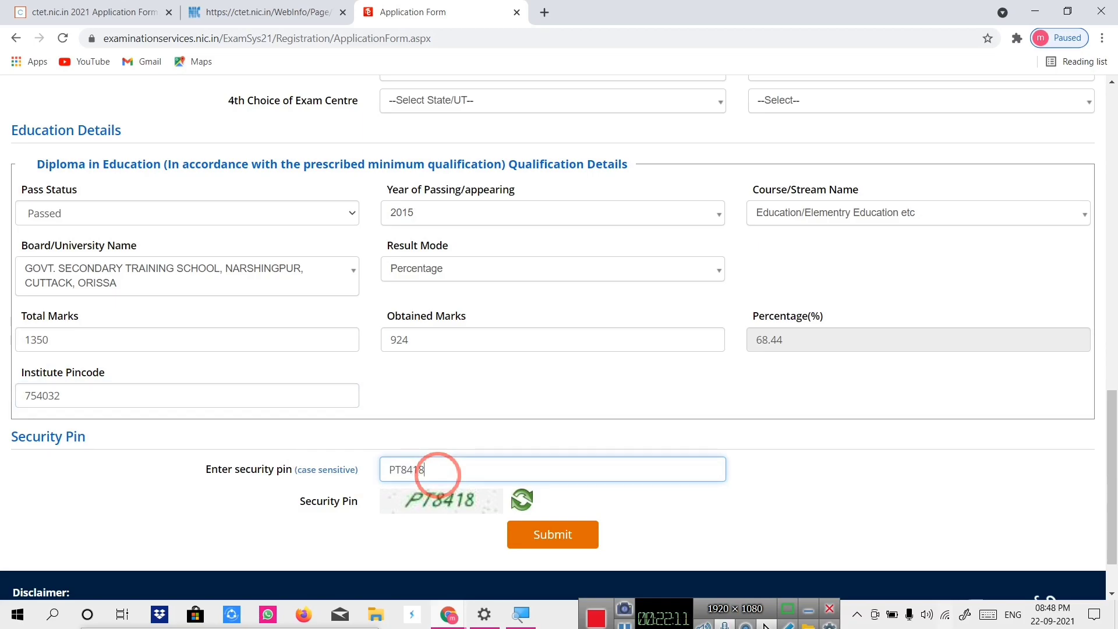
{"action": "left_click", "coordinate": [549, 536]}
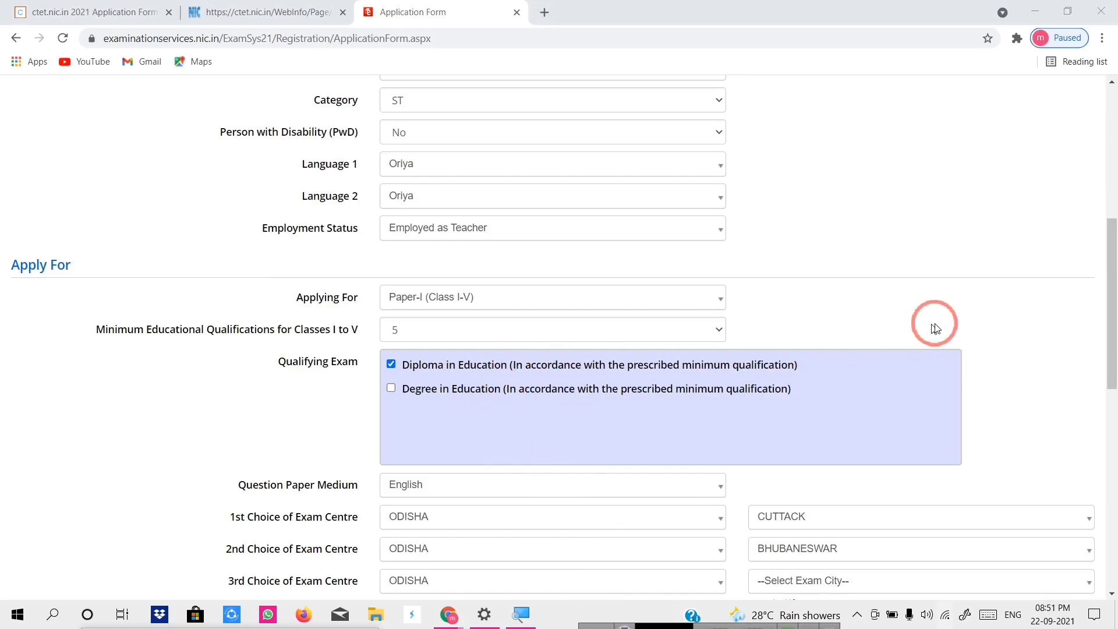
Change the Classes I to V minimum qualification from 5 to 1 and close the explanation popup.
{"action": "left_click_drag", "start_coordinate": [1113, 307], "coordinate": [1106, 464]}
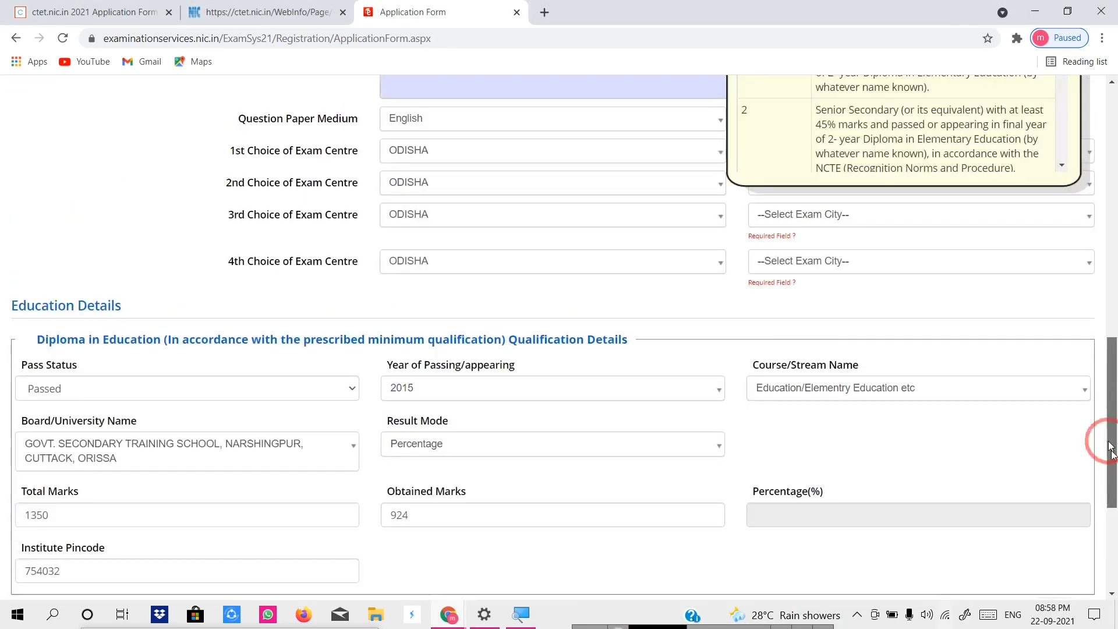
{"action": "left_click_drag", "start_coordinate": [1105, 442], "coordinate": [1090, 334]}
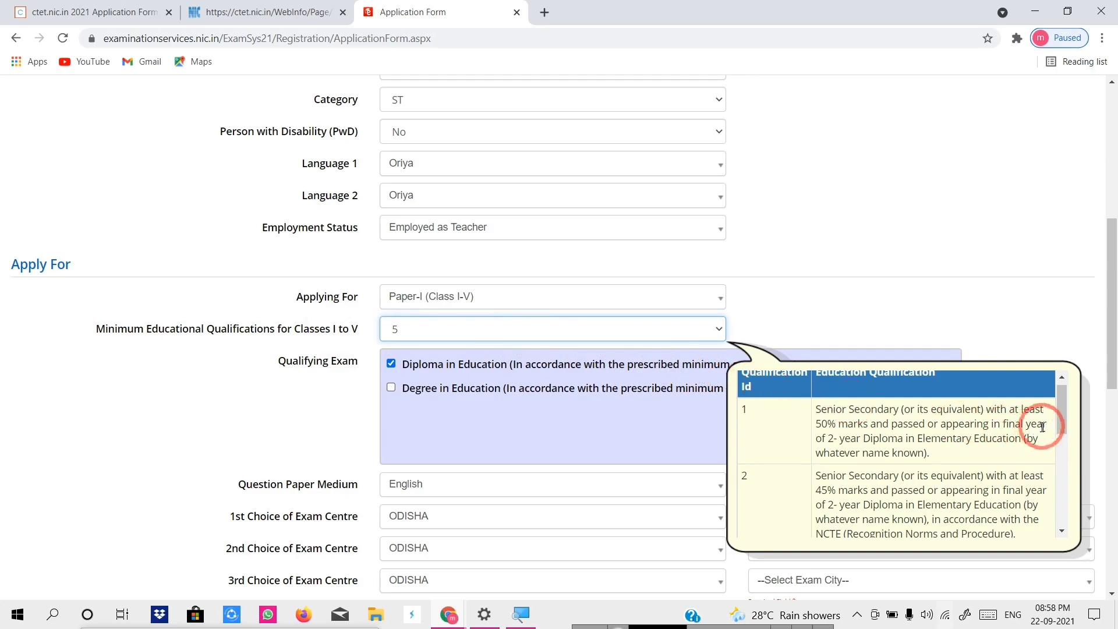
{"action": "mouse_move", "coordinate": [1059, 408]}
{"action": "left_mouse_down"}
{"action": "mouse_move", "coordinate": [1058, 390]}
{"action": "mouse_move", "coordinate": [1060, 502]}
{"action": "mouse_move", "coordinate": [1057, 396]}
{"action": "left_mouse_up"}
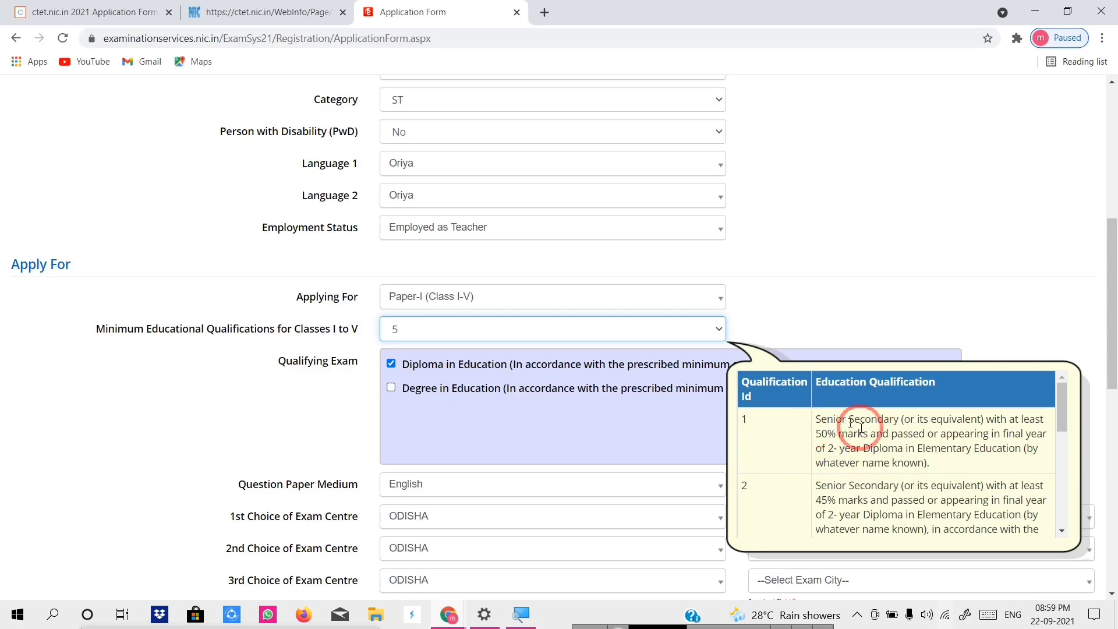
{"action": "mouse_move", "coordinate": [1064, 411]}
{"action": "left_mouse_down"}
{"action": "mouse_move", "coordinate": [1064, 442]}
{"action": "mouse_move", "coordinate": [1063, 403]}
{"action": "left_mouse_up"}
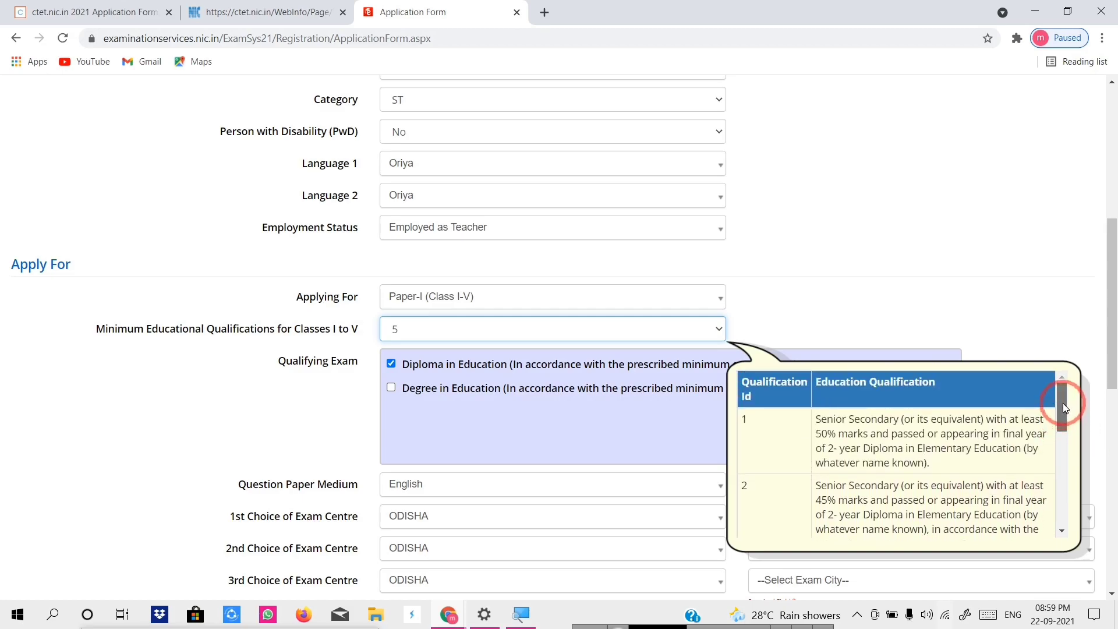
{"action": "left_click", "coordinate": [411, 330]}
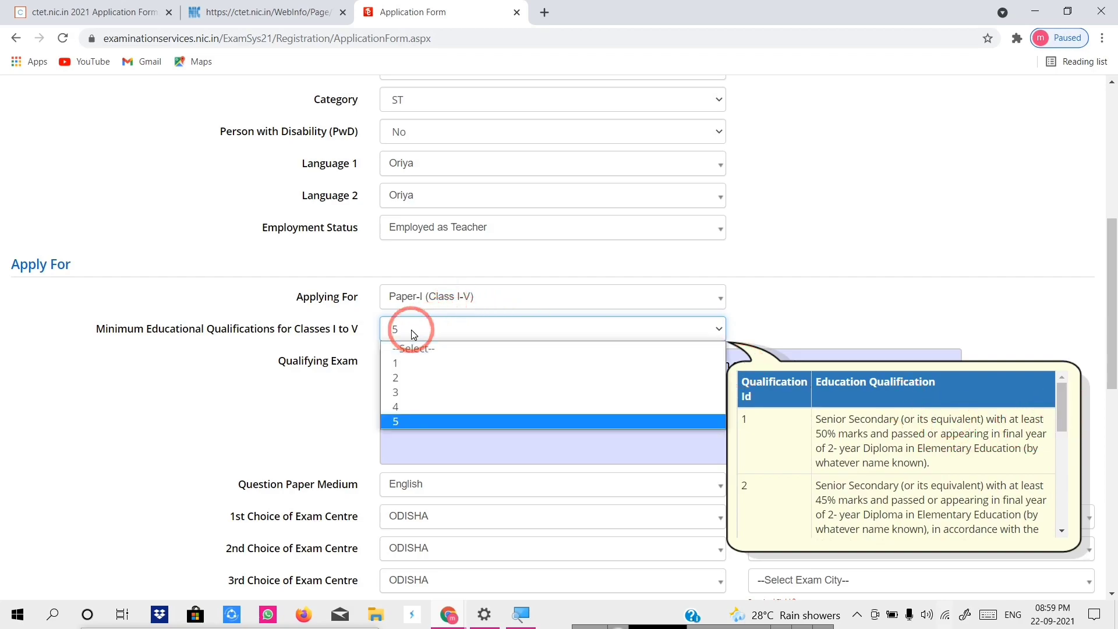
{"action": "left_click", "coordinate": [400, 362]}
{"action": "left_click", "coordinate": [998, 247]}
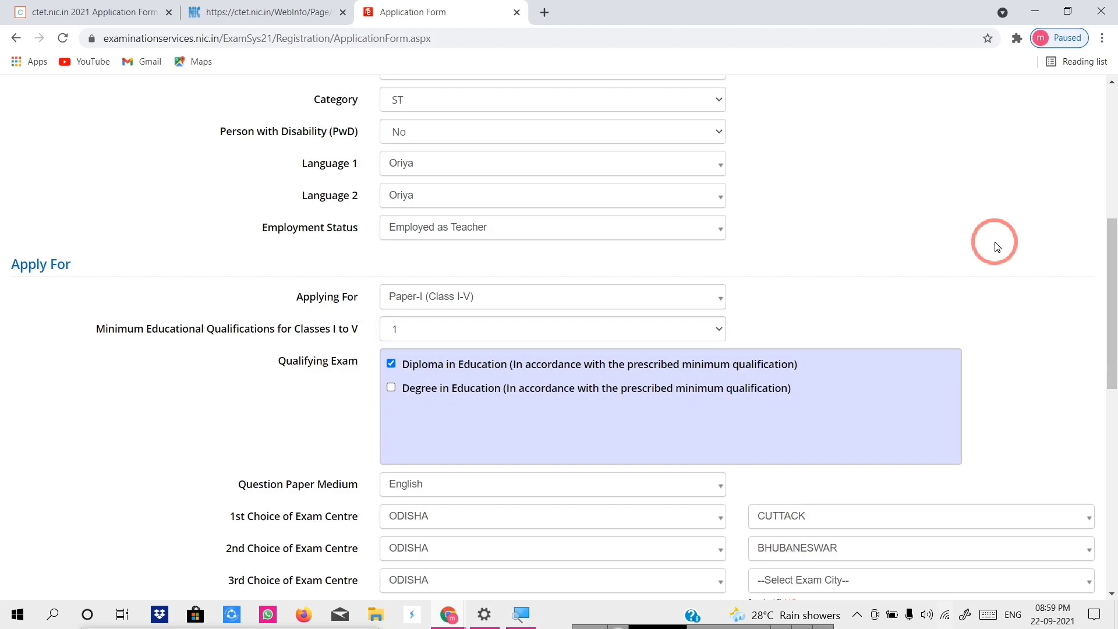
{"action": "scroll", "coordinate": [698, 320], "scroll_direction": "down", "scroll_amount": 15}
{"action": "left_click", "coordinate": [411, 394]}
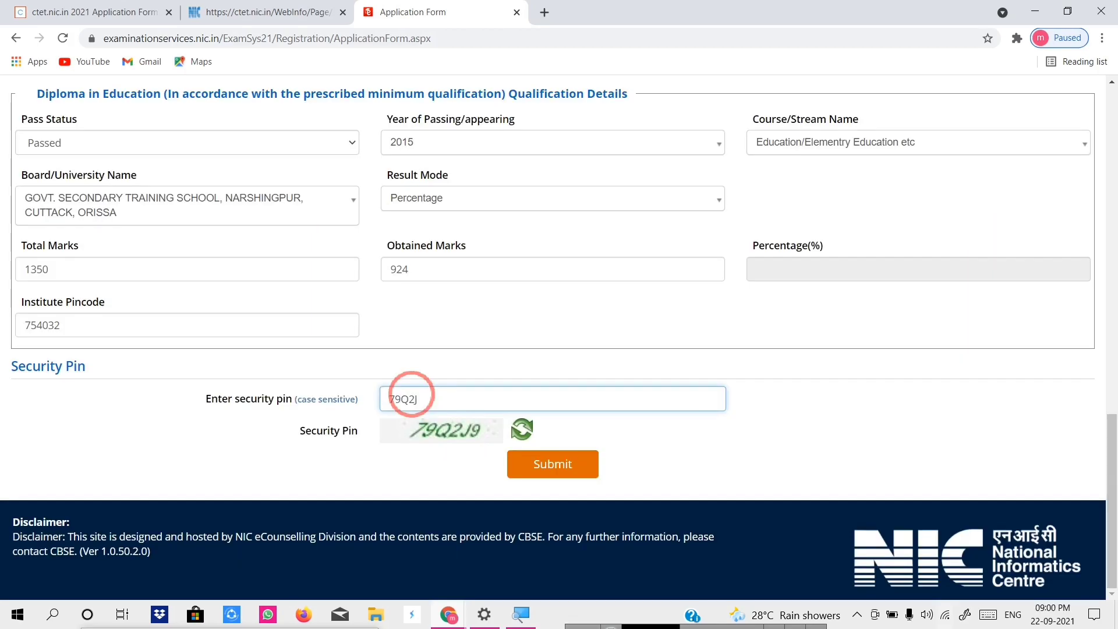
Submit the corrected application form and dismiss the review page notice.
{"action": "left_click", "coordinate": [539, 463]}
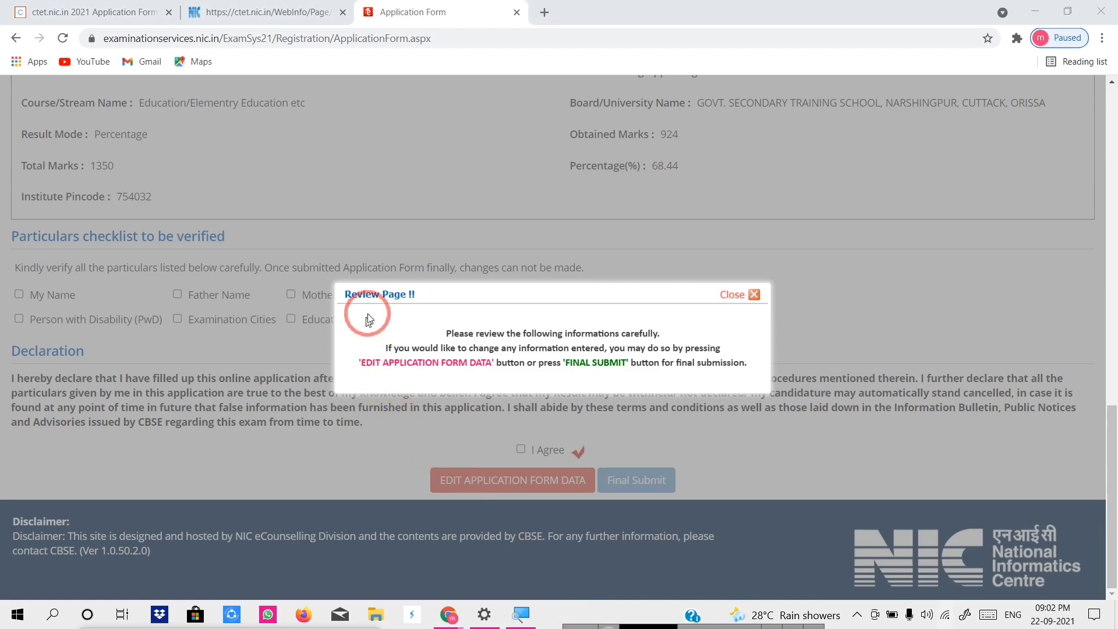
{"action": "left_click", "coordinate": [731, 295]}
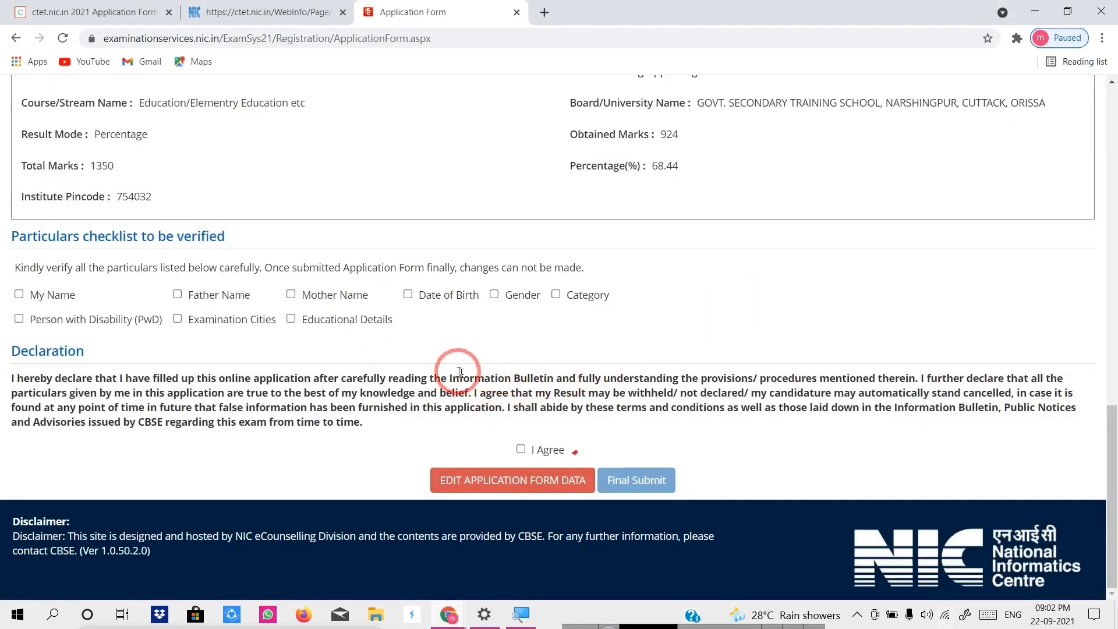
{"action": "scroll", "coordinate": [454, 370], "scroll_direction": "up", "scroll_amount": 3}
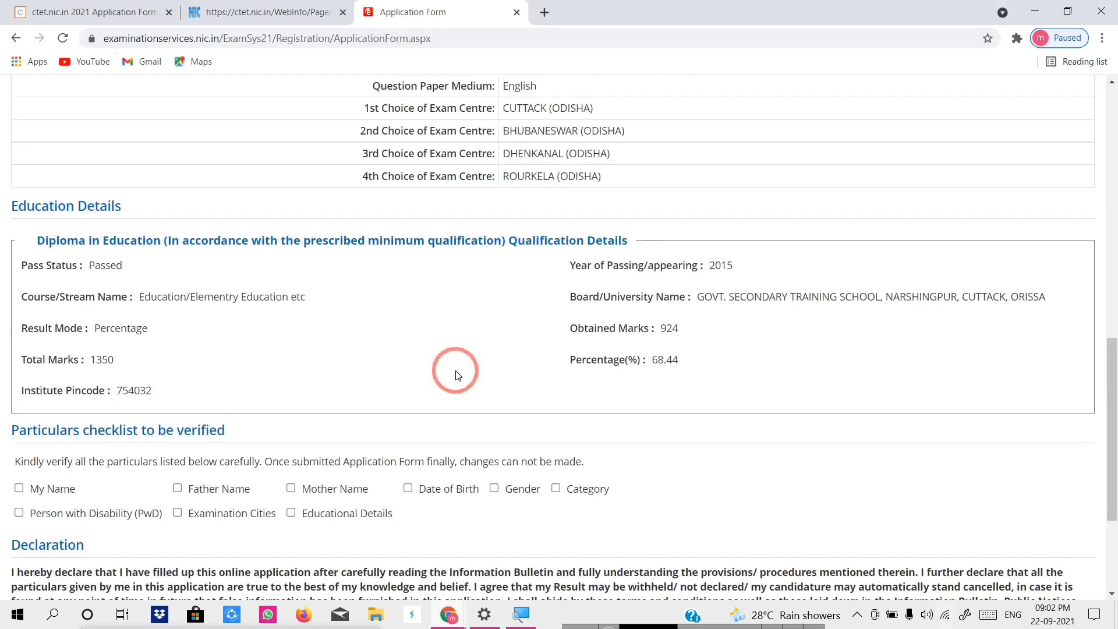
{"action": "scroll", "coordinate": [457, 375], "scroll_direction": "up", "scroll_amount": 3}
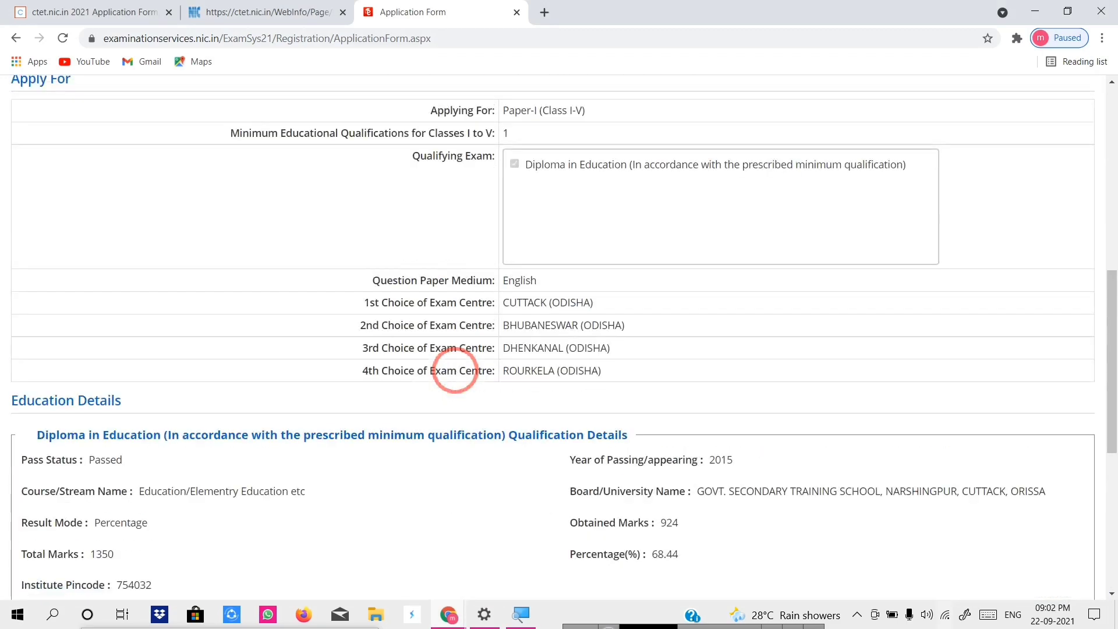
{"action": "scroll", "coordinate": [454, 371], "scroll_direction": "down", "scroll_amount": 6}
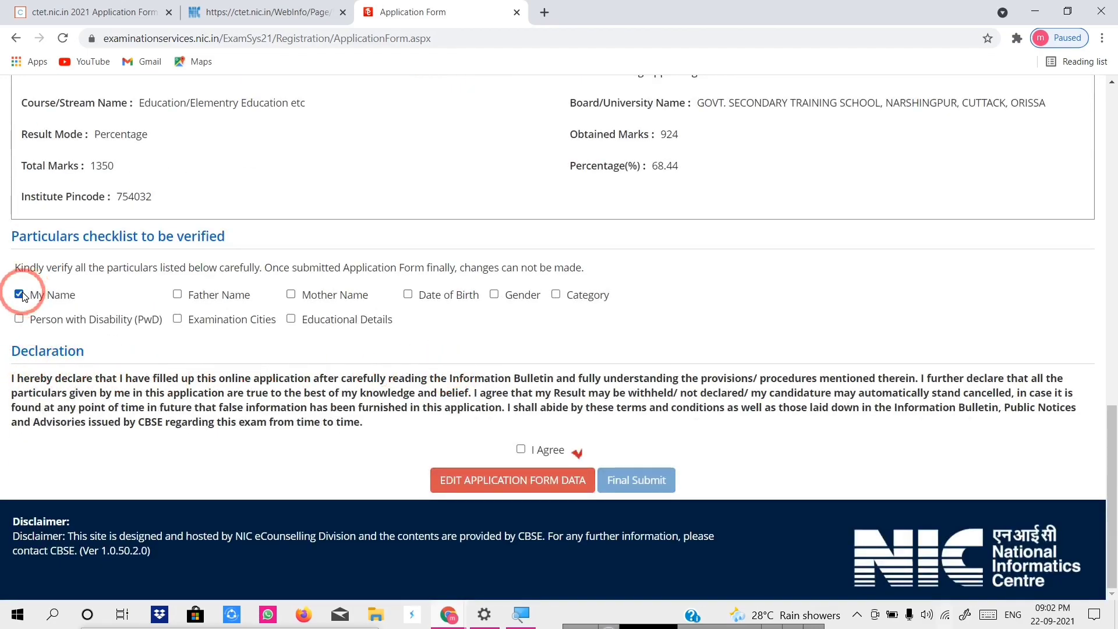
Mark Father Name, Mother Name, Educational Details, Date of Birth, Gender and Category as verified.
{"action": "left_click", "coordinate": [177, 294]}
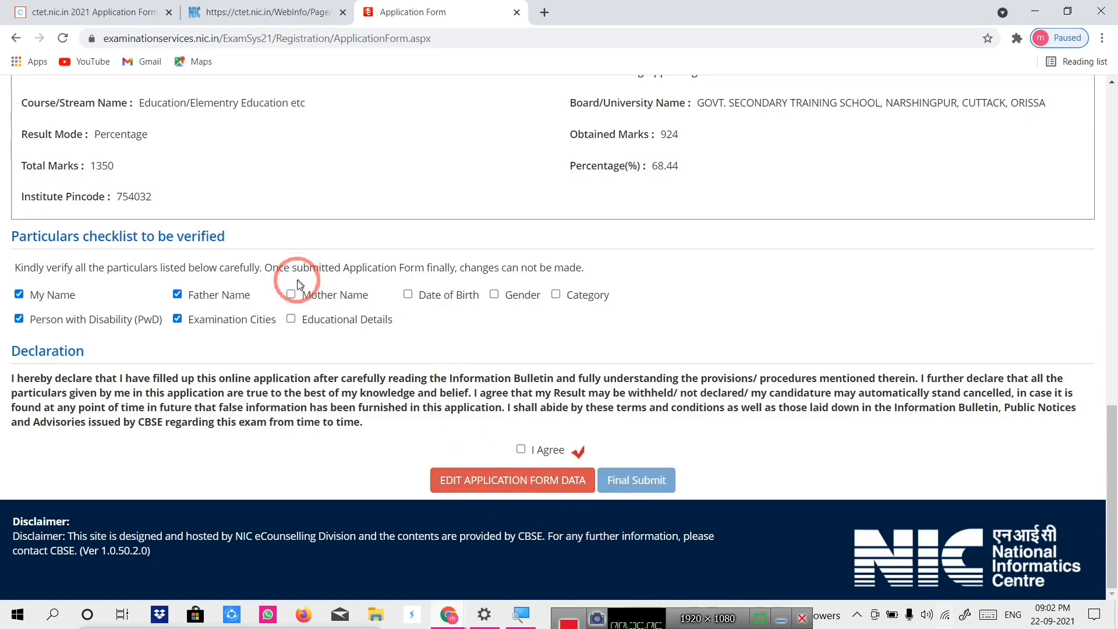
{"action": "left_click", "coordinate": [291, 294]}
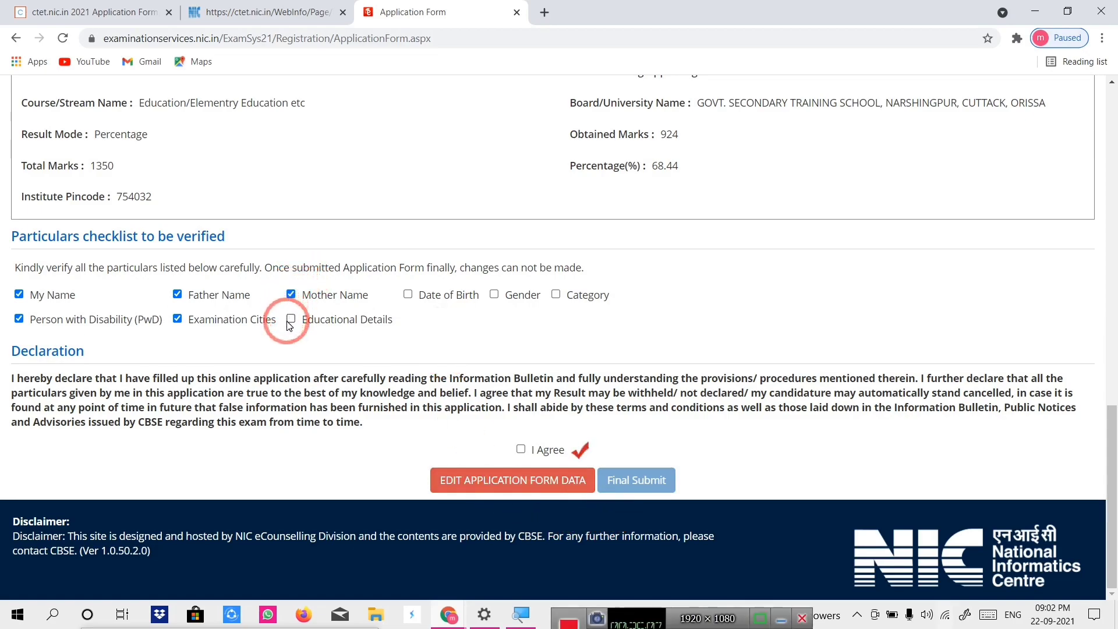
{"action": "left_click", "coordinate": [290, 320]}
{"action": "left_click", "coordinate": [407, 294]}
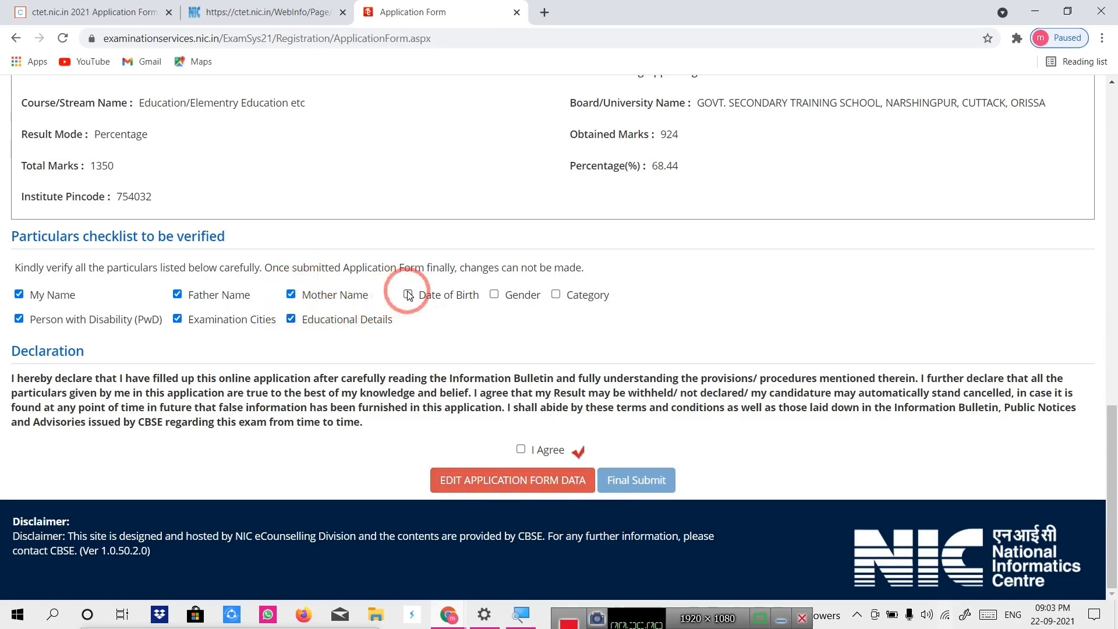
{"action": "left_click", "coordinate": [495, 294]}
{"action": "left_click", "coordinate": [48, 370]}
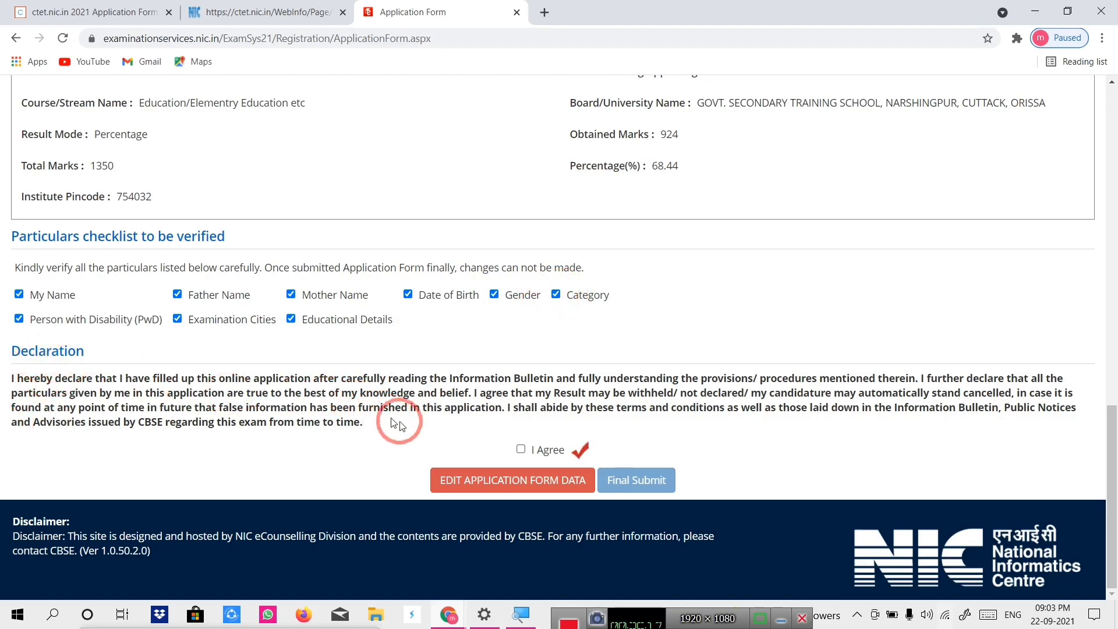
Accept the declaration and confirm the final submission of the application form.
{"action": "left_click", "coordinate": [521, 450]}
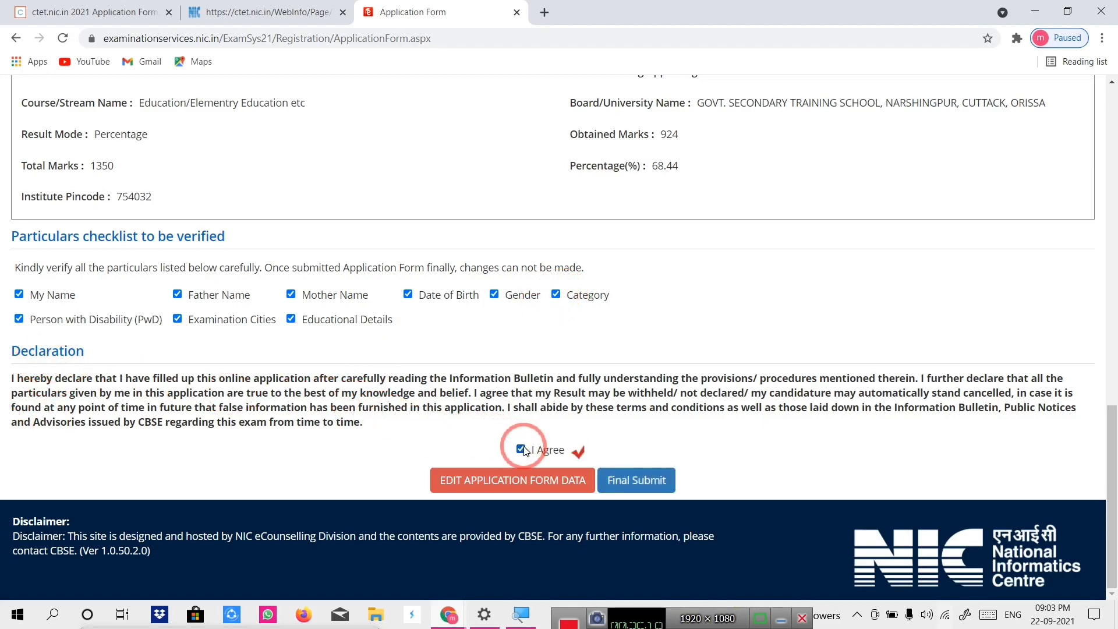
{"action": "left_click", "coordinate": [654, 483]}
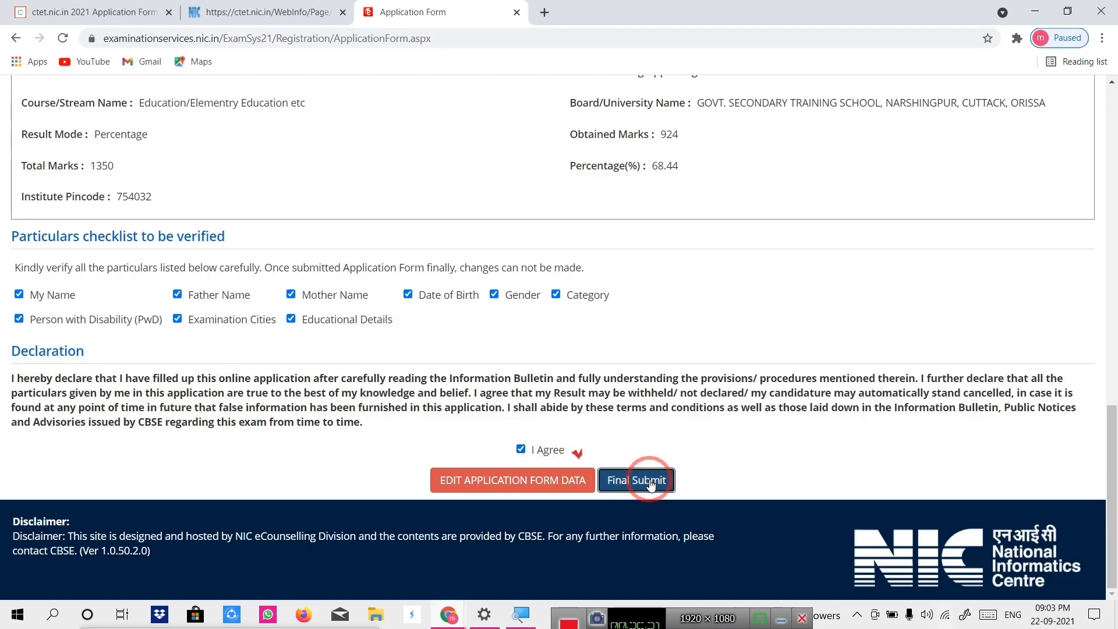
{"action": "left_click", "coordinate": [535, 367]}
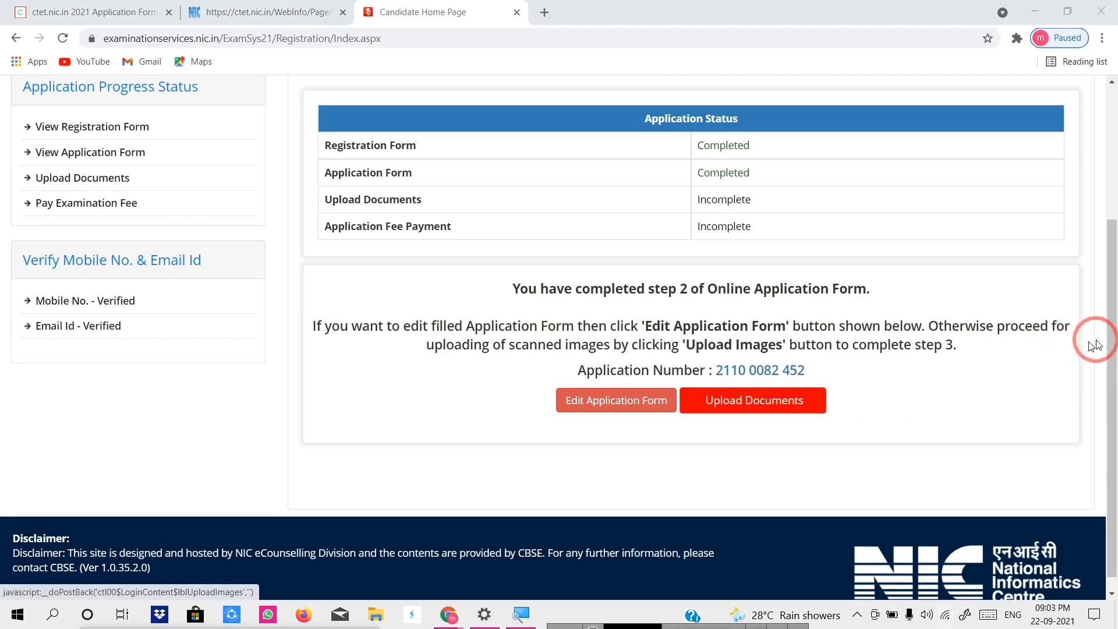
Scroll down to the Document Upload rows for Photograph and Signature.
{"action": "left_click_drag", "start_coordinate": [1106, 317], "coordinate": [1106, 215]}
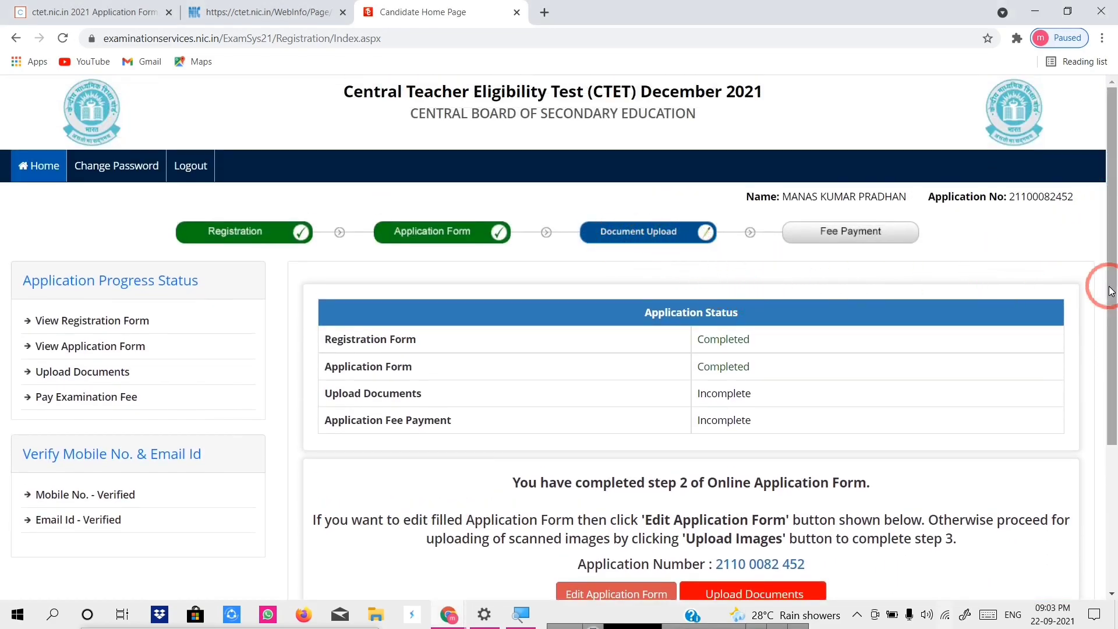
{"action": "left_click_drag", "start_coordinate": [1113, 289], "coordinate": [1016, 427]}
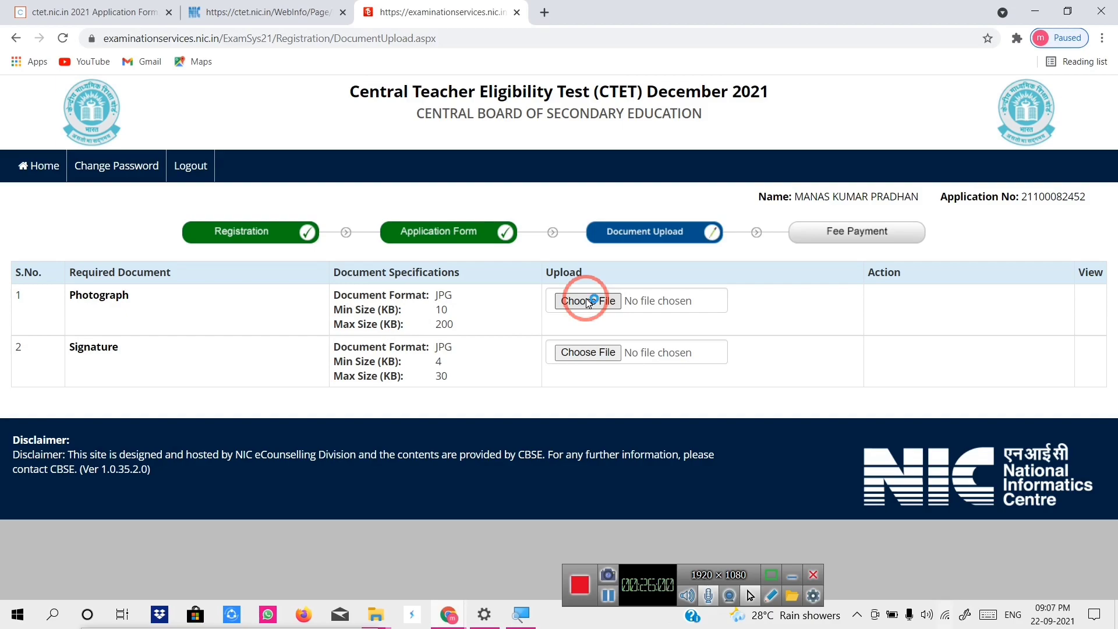
Attach the passport photo and the SIGNATURE J image, accepting each in the image editor.
{"action": "left_click", "coordinate": [588, 301]}
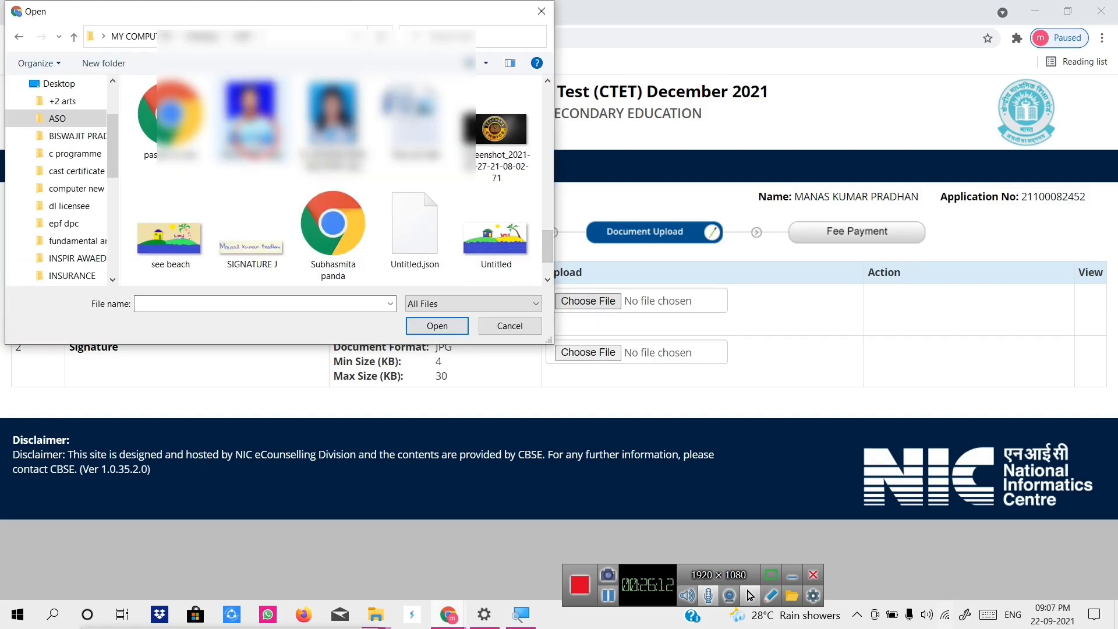
{"action": "left_click", "coordinate": [437, 325]}
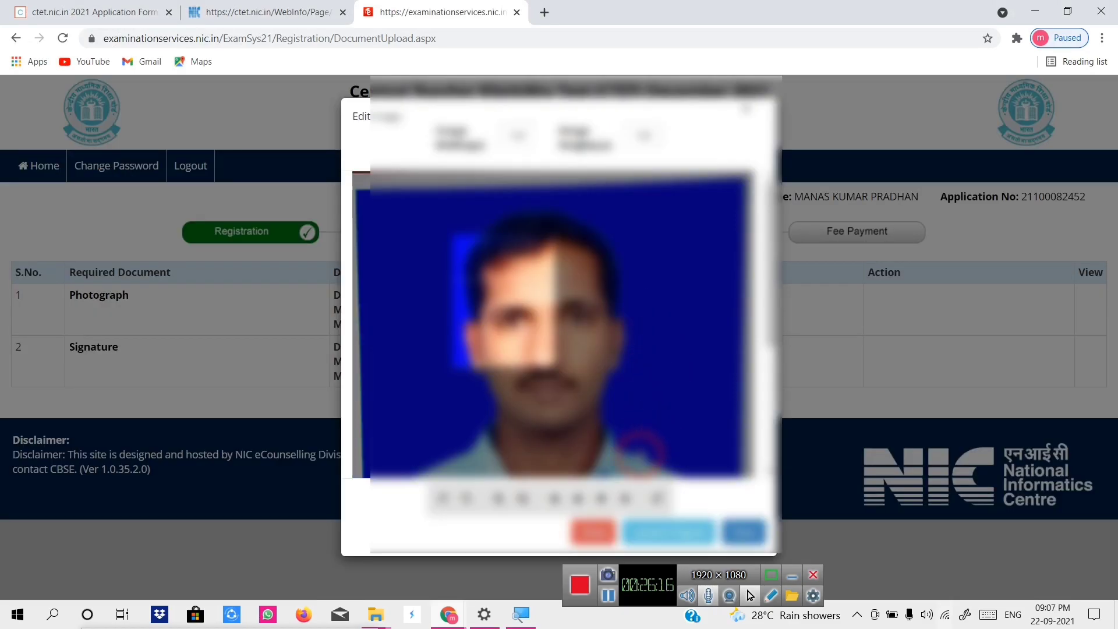
{"action": "left_click", "coordinate": [675, 532]}
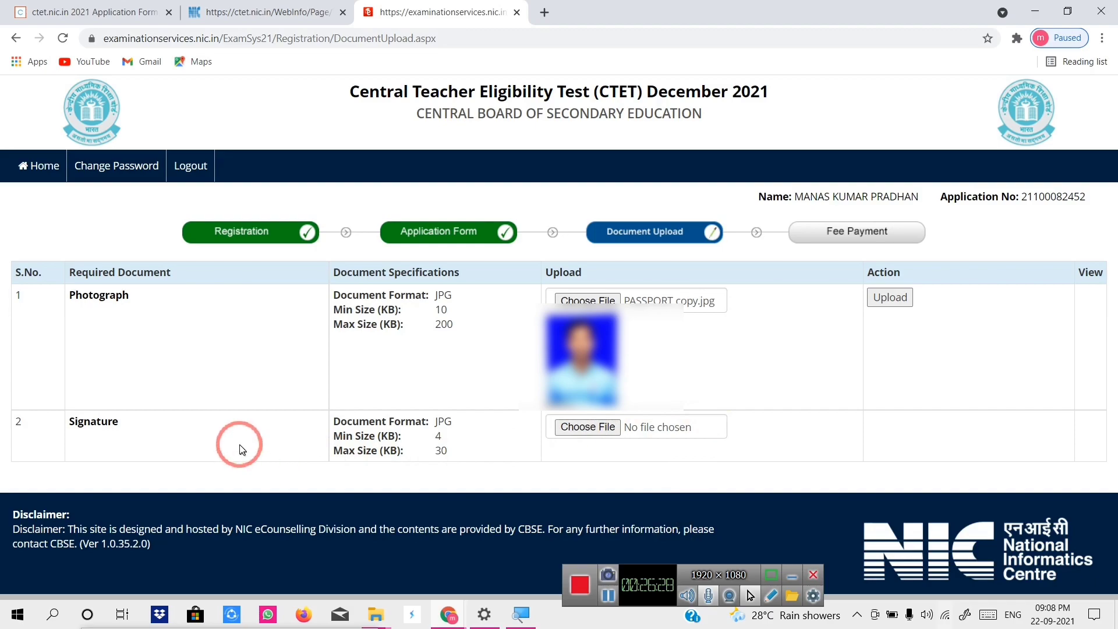
{"action": "left_click", "coordinate": [586, 426]}
{"action": "left_click", "coordinate": [250, 163]}
{"action": "left_click", "coordinate": [436, 325]}
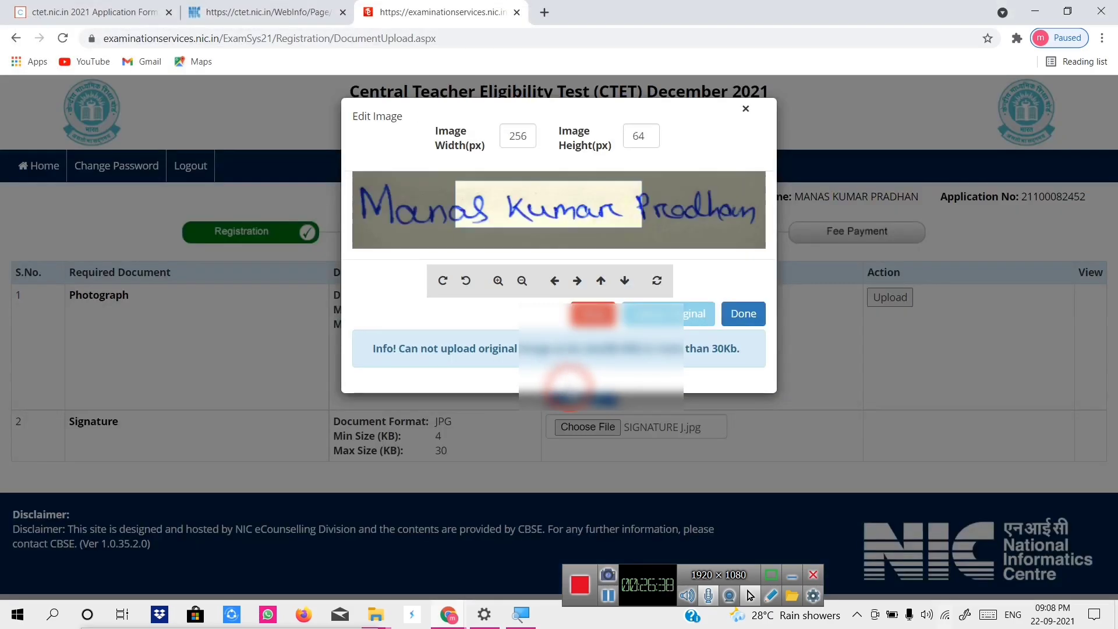
{"action": "left_click", "coordinate": [744, 313]}
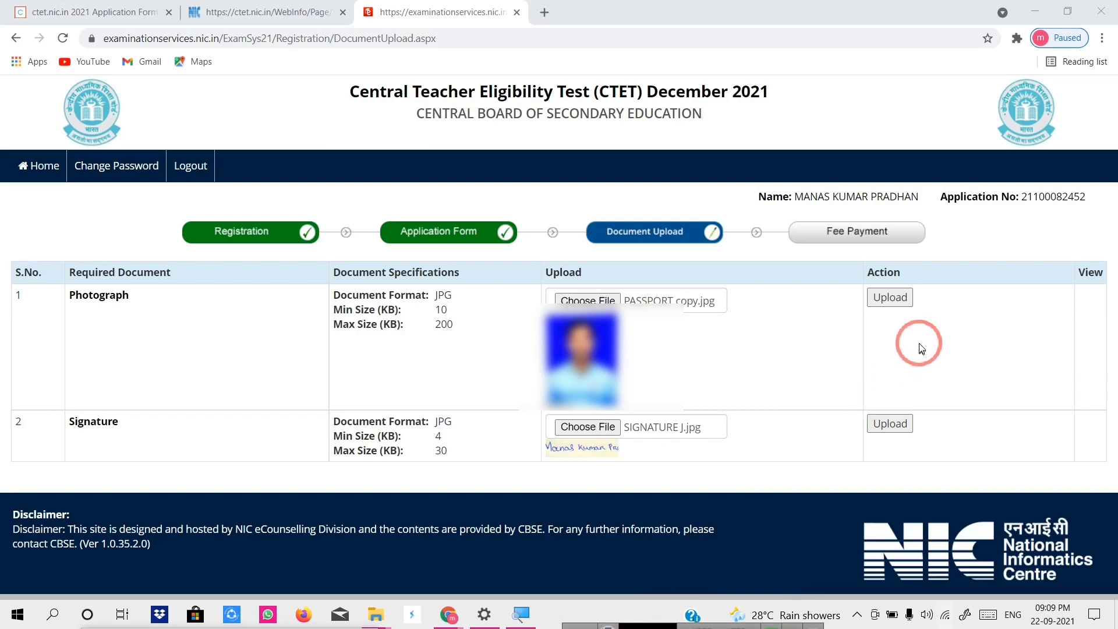
Upload the photograph and the signature, dismissing each success message.
{"action": "left_click", "coordinate": [891, 297]}
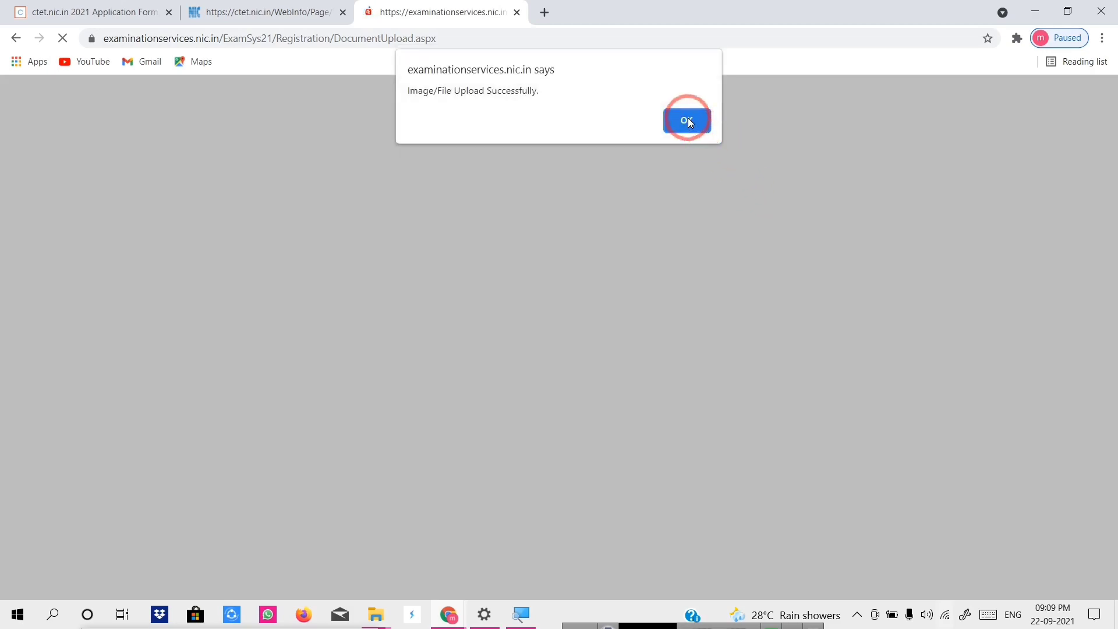
{"action": "left_click", "coordinate": [687, 121]}
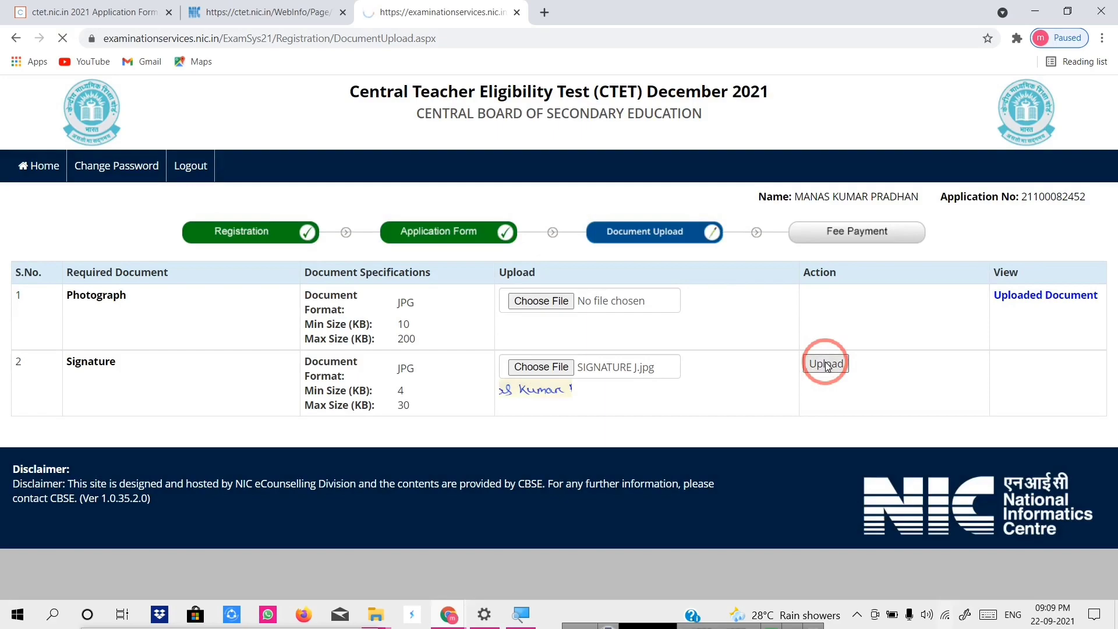
{"action": "left_click", "coordinate": [826, 364]}
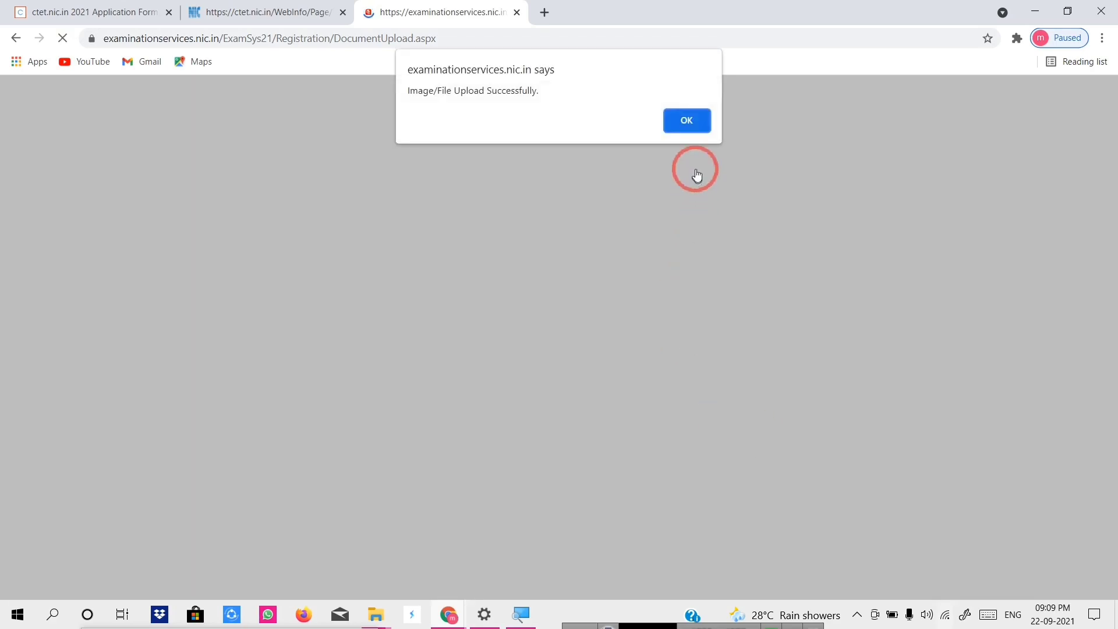
{"action": "left_click", "coordinate": [693, 126]}
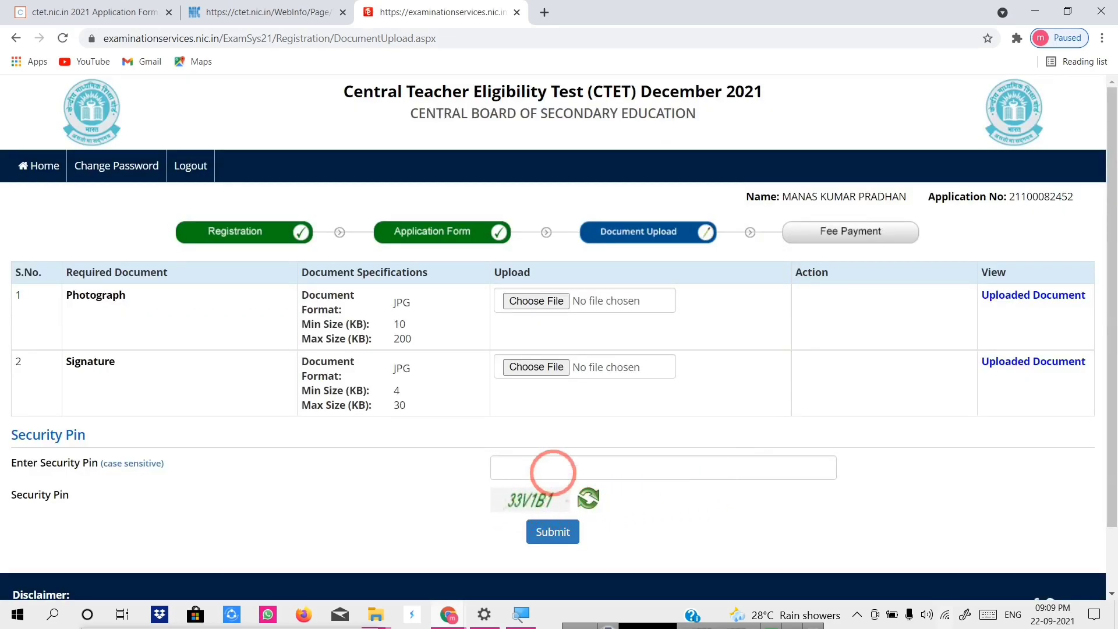
Enter the security pin and submit the uploaded documents, confirming and acknowledging the upload message.
{"action": "left_click", "coordinate": [542, 465]}
{"action": "type", "text": "33V1B1"}
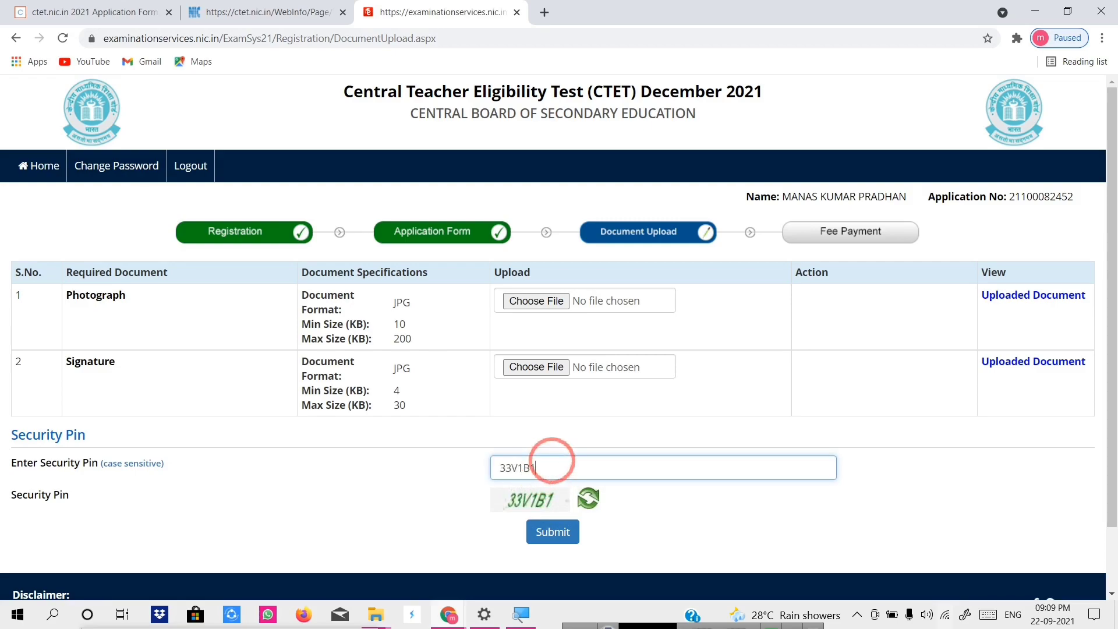
{"action": "left_click", "coordinate": [555, 532]}
{"action": "left_click", "coordinate": [533, 369]}
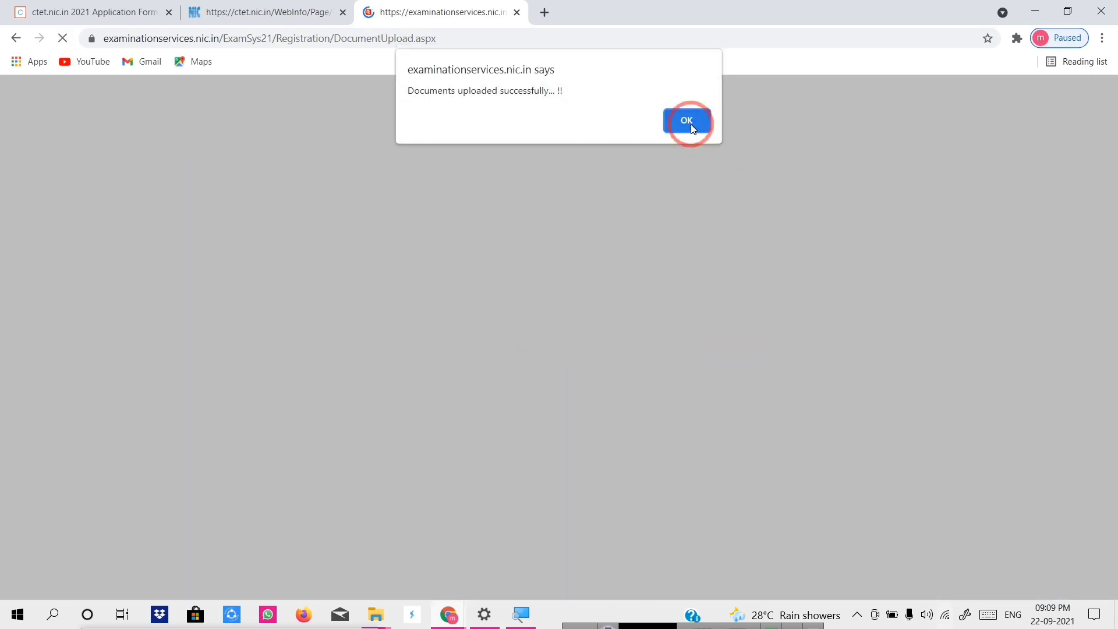
{"action": "left_click", "coordinate": [691, 124]}
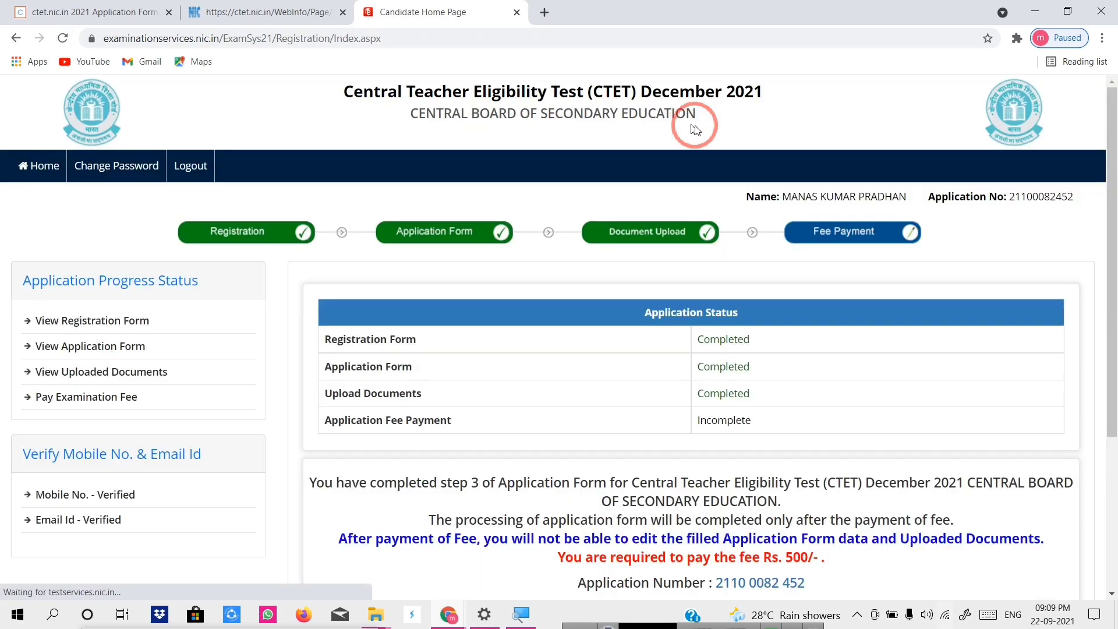
{"action": "scroll", "coordinate": [801, 221], "scroll_direction": "down", "scroll_amount": 3}
{"action": "scroll", "coordinate": [799, 233], "scroll_direction": "up", "scroll_amount": 3}
{"action": "scroll", "coordinate": [800, 232], "scroll_direction": "down", "scroll_amount": 3}
{"action": "left_click_drag", "start_coordinate": [1105, 249], "coordinate": [1106, 187]}
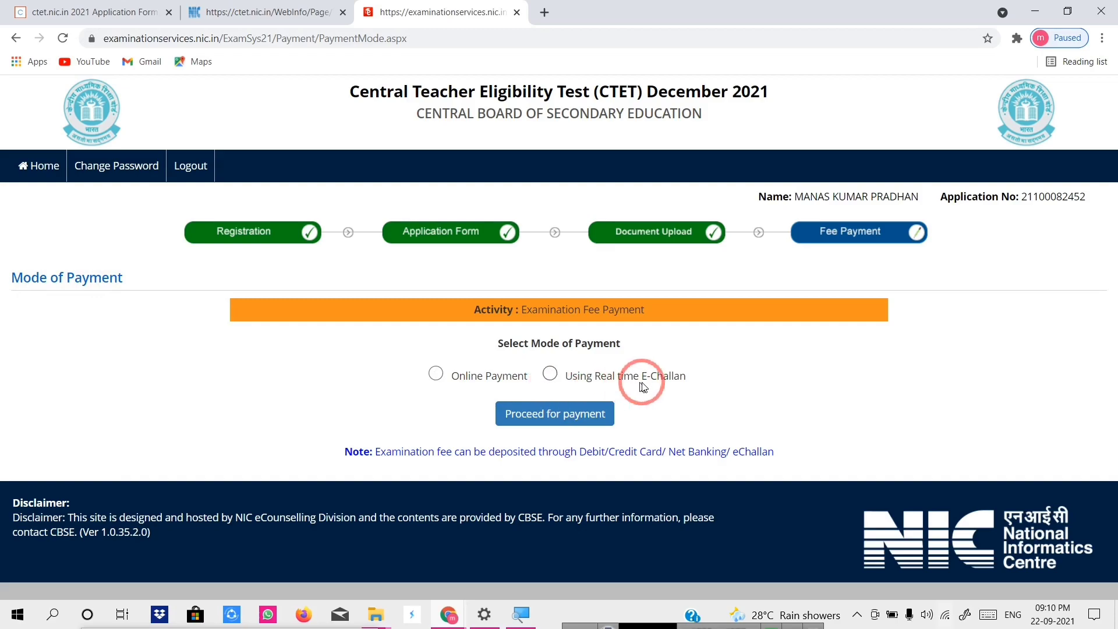
Choose Online Payment with Any Debit/Credit Card/Net Banking to reach the ₹500.00 BillDesk form.
{"action": "left_click", "coordinate": [435, 375]}
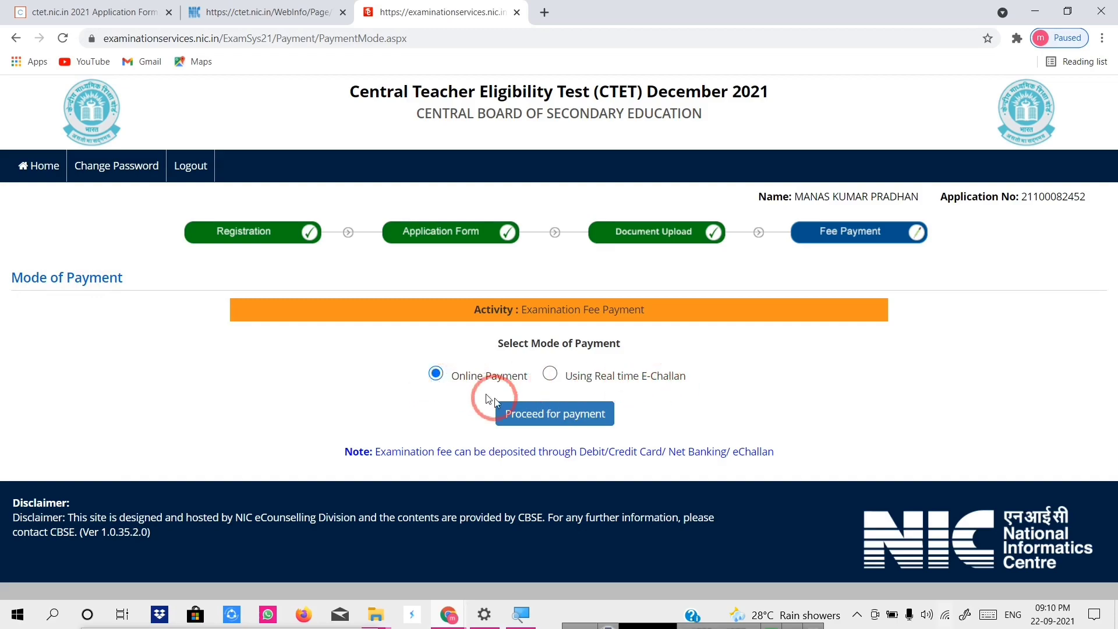
{"action": "left_click", "coordinate": [548, 418]}
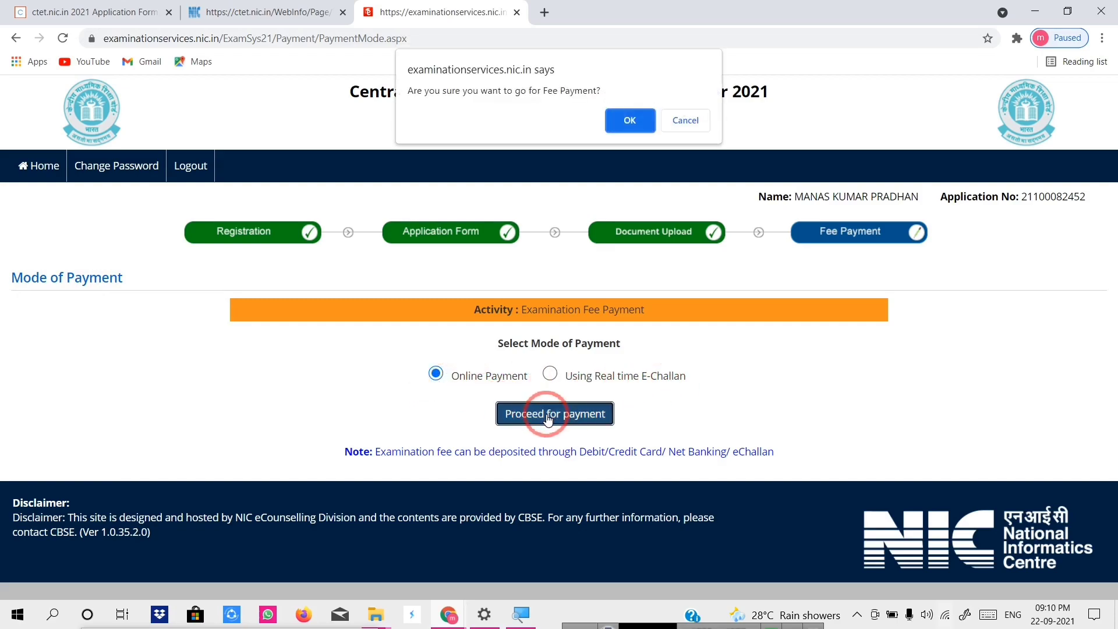
{"action": "left_click", "coordinate": [628, 121]}
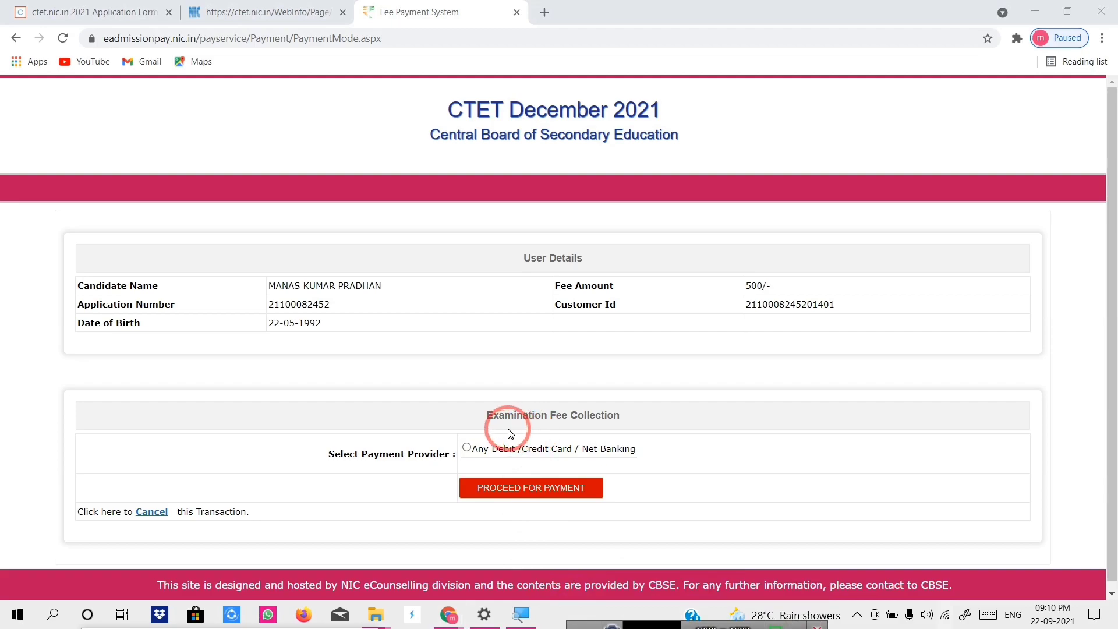
{"action": "left_click", "coordinate": [467, 448]}
{"action": "left_click", "coordinate": [533, 489]}
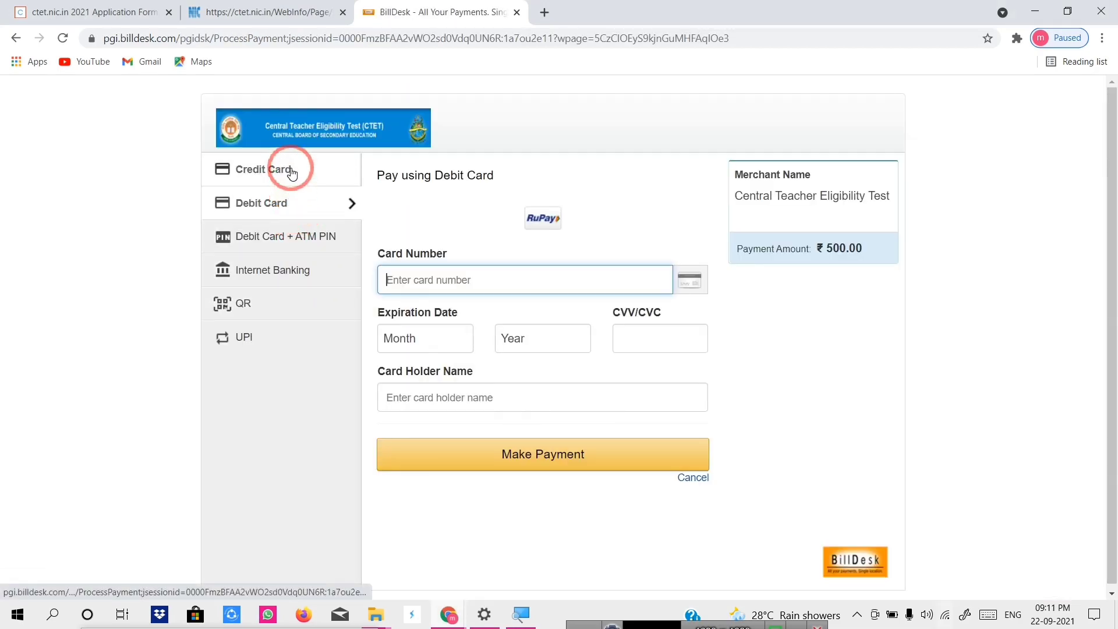
{"action": "left_click", "coordinate": [291, 173]}
{"action": "left_click", "coordinate": [279, 201]}
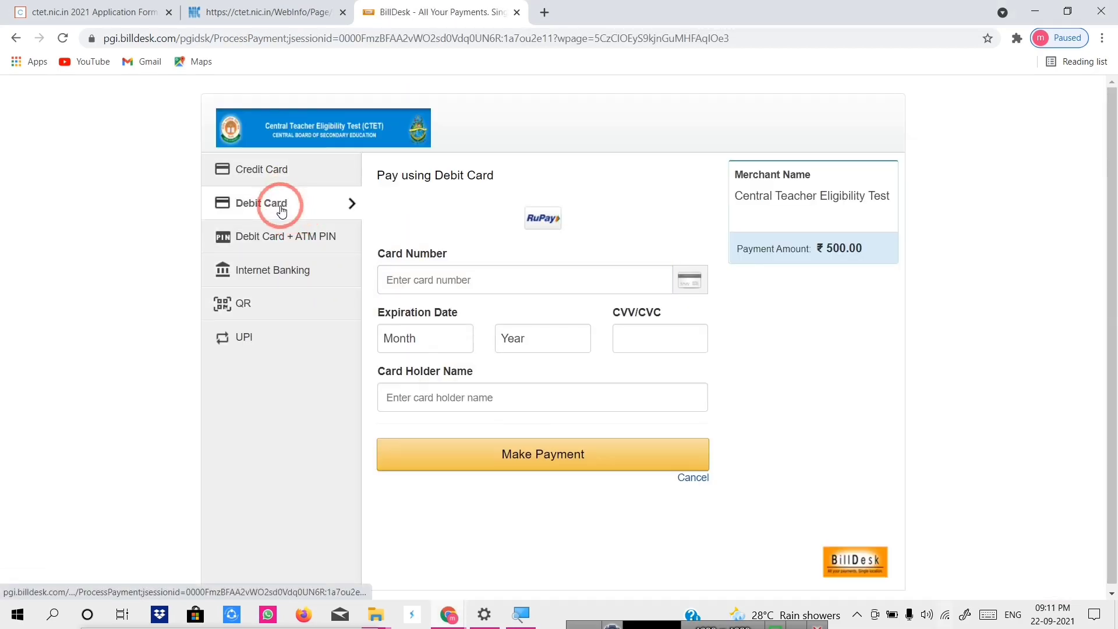
{"action": "left_click", "coordinate": [284, 236]}
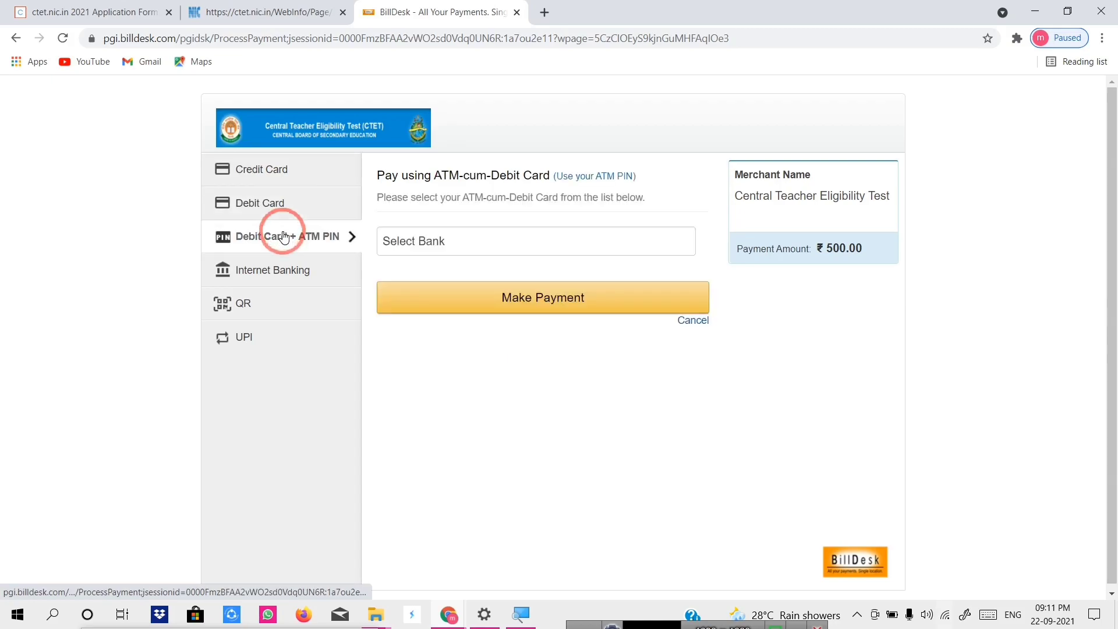
{"action": "left_click", "coordinate": [283, 272]}
{"action": "left_click", "coordinate": [286, 204]}
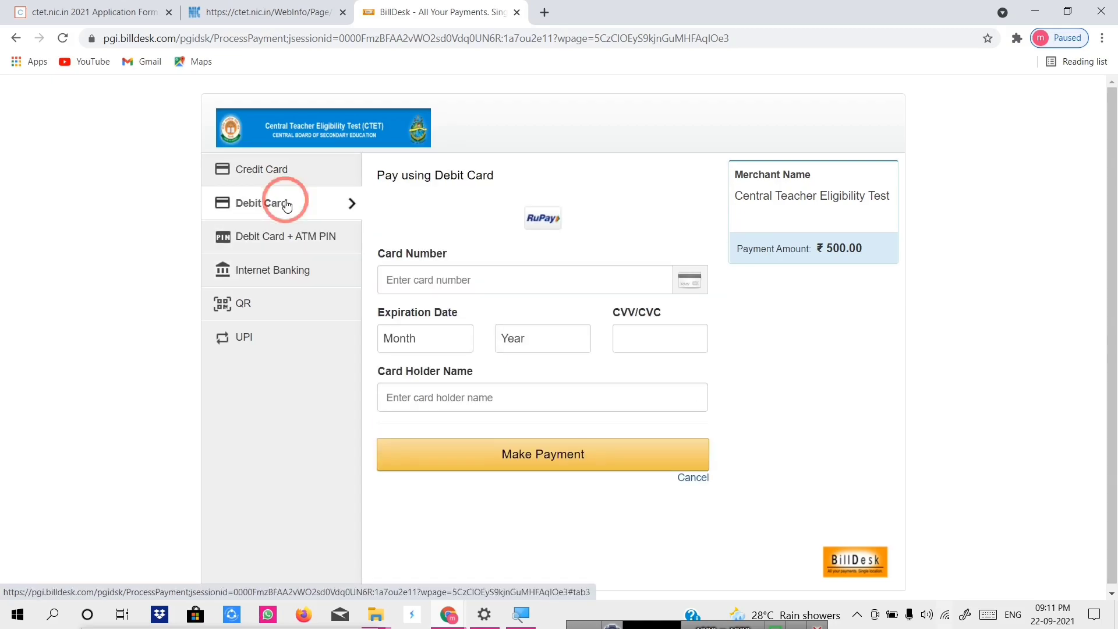
{"action": "left_click", "coordinate": [441, 279]}
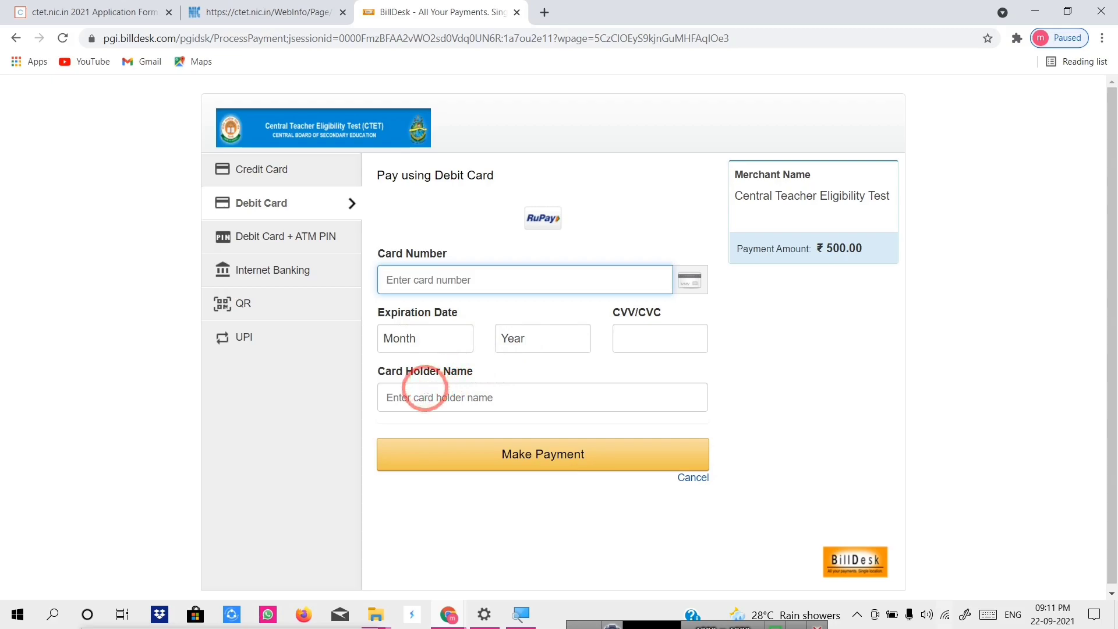
{"action": "left_click", "coordinate": [420, 398]}
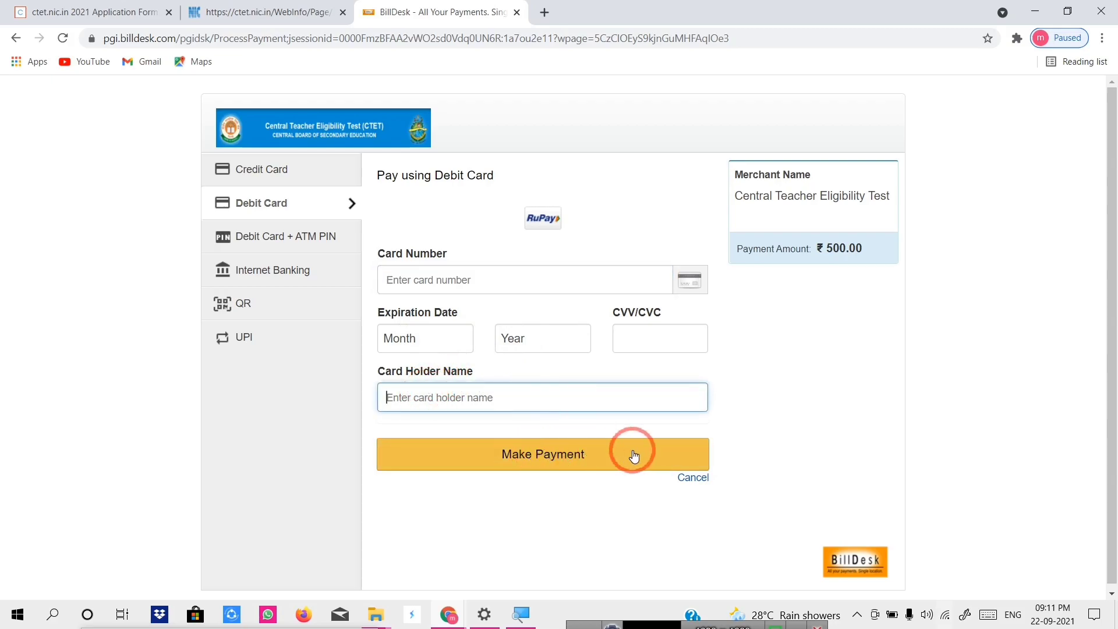